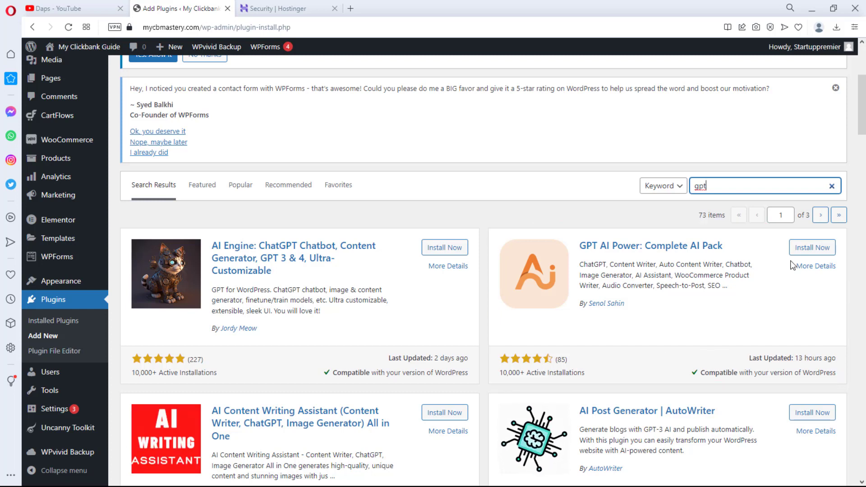
- Install and activate GPT AI Power, skipping its opt-in screen to reach Settings
click(811, 247)
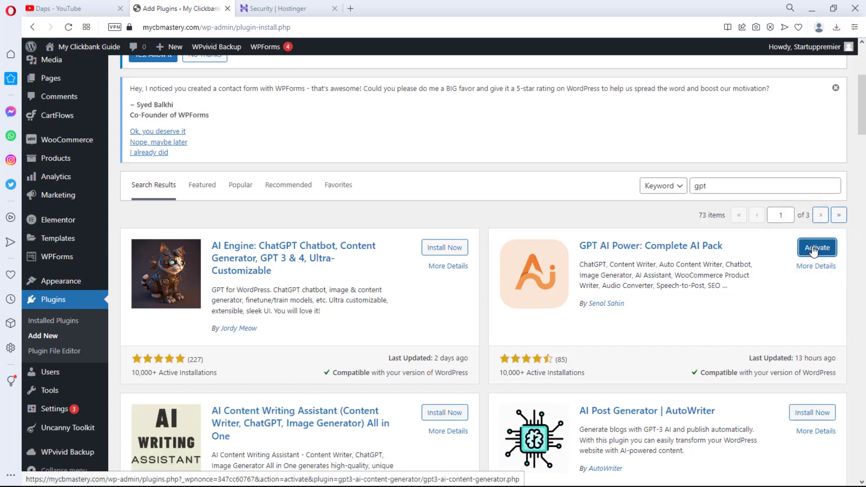
click(813, 248)
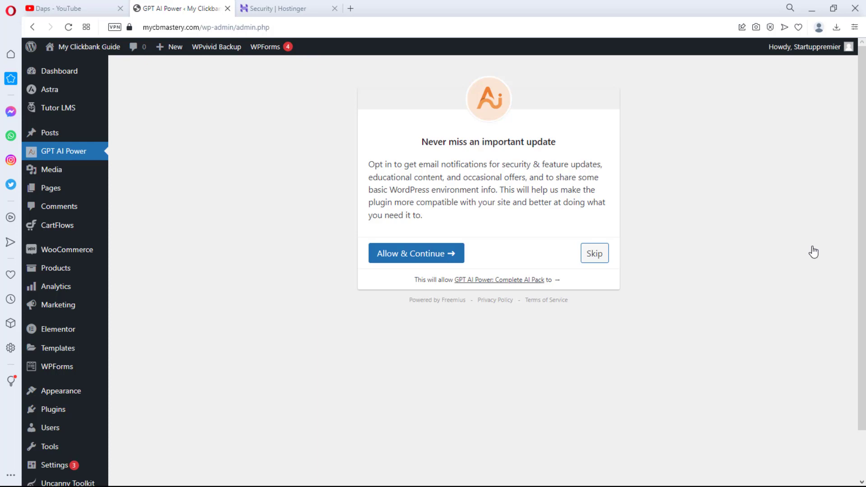
click(602, 254)
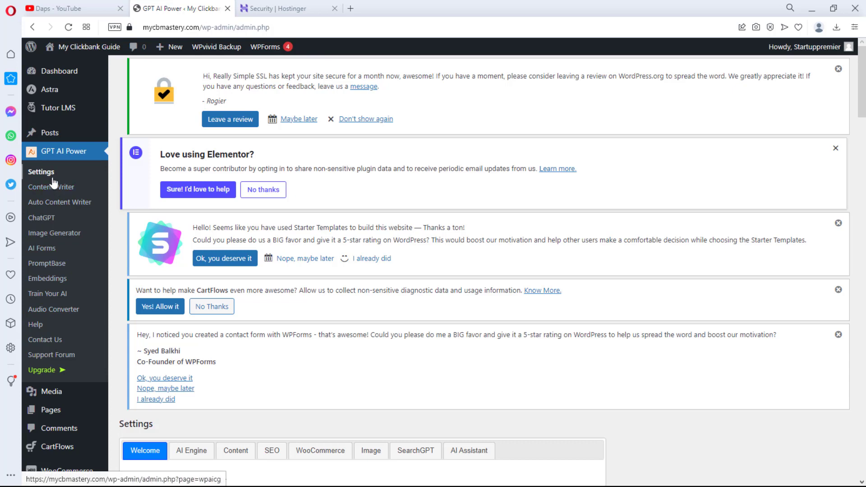
- Scroll the Welcome guide past API key setup and ChatGPT chatbot sections to How to Use Content Writer
scroll(644, 223, down, 6)
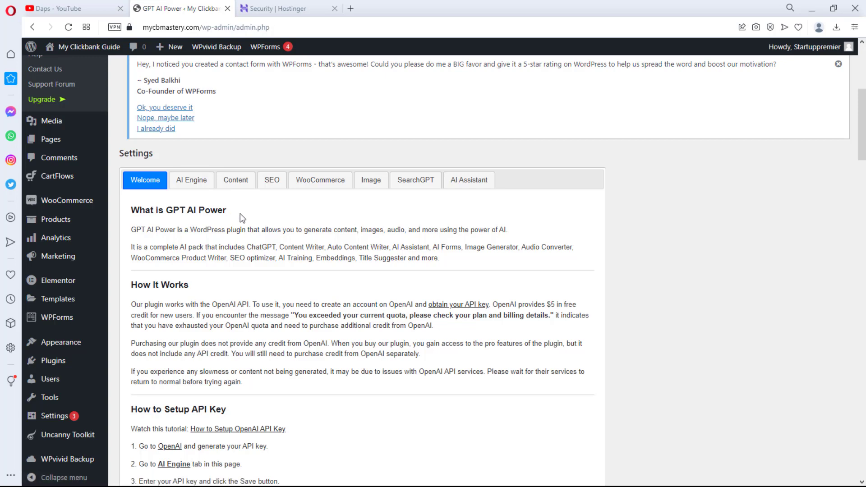
scroll(240, 213, down, 3)
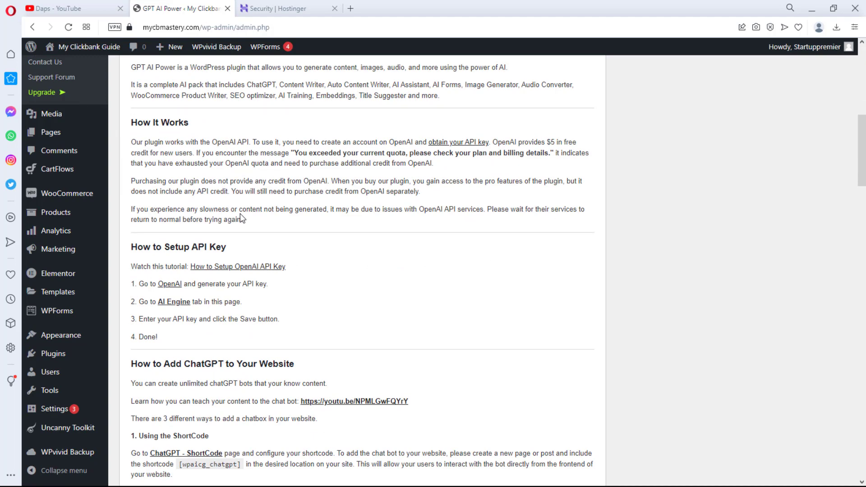
scroll(240, 217, down, 3)
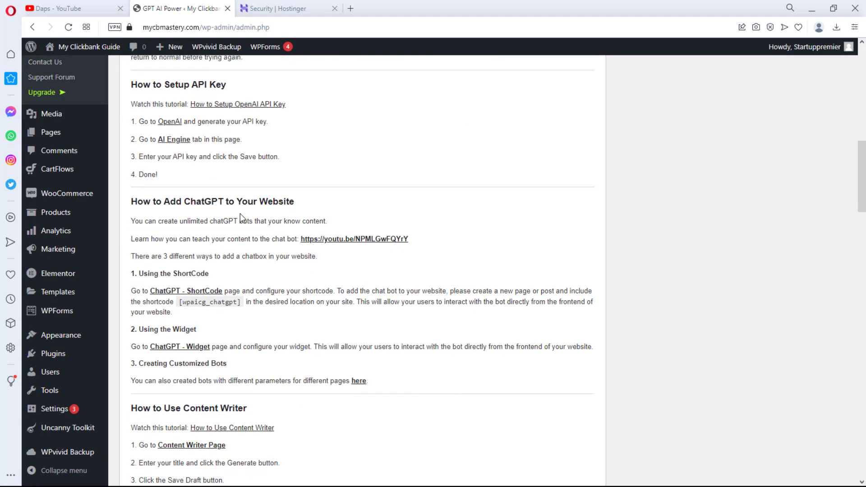
scroll(240, 216, down, 2)
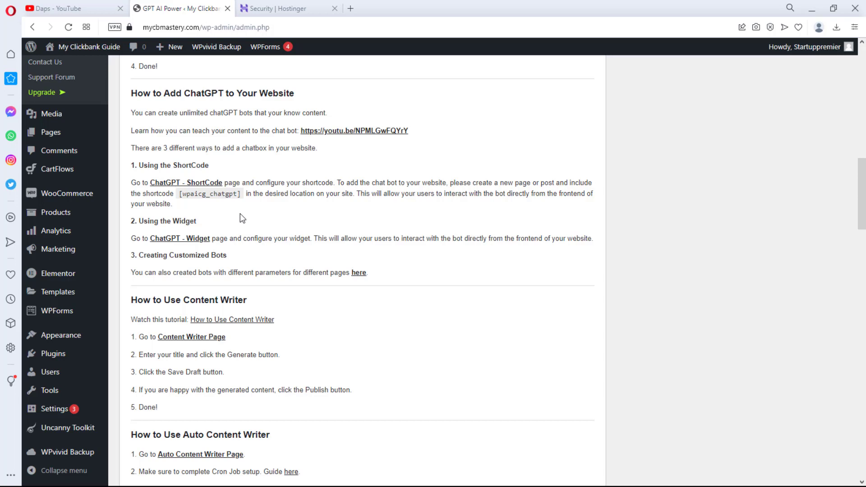
scroll(240, 218, down, 1)
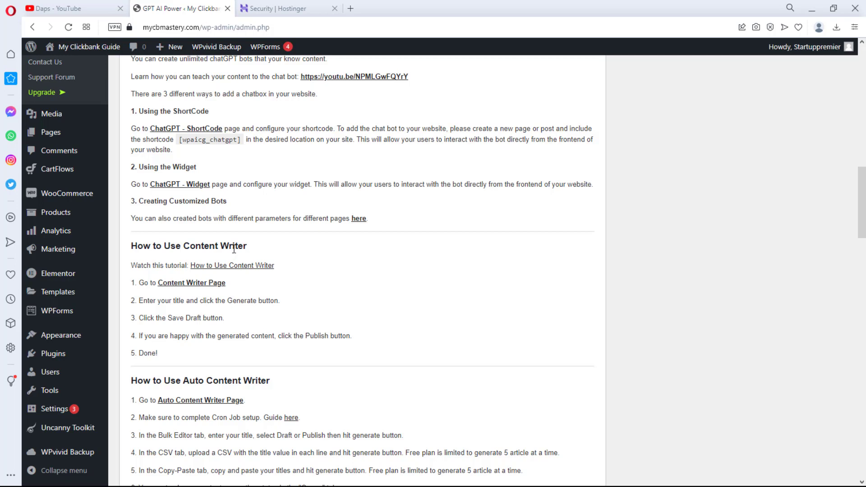
- Scroll through Auto Content Writer, WooCommerce Product Writer, Fine-Tune and Embeddings chatbot sections
scroll(234, 248, down, 2)
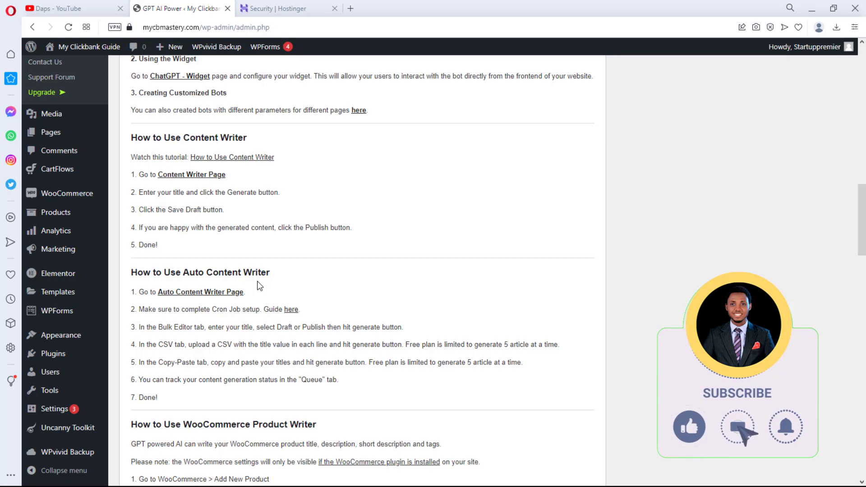
scroll(284, 282, down, 3)
scroll(288, 283, down, 1)
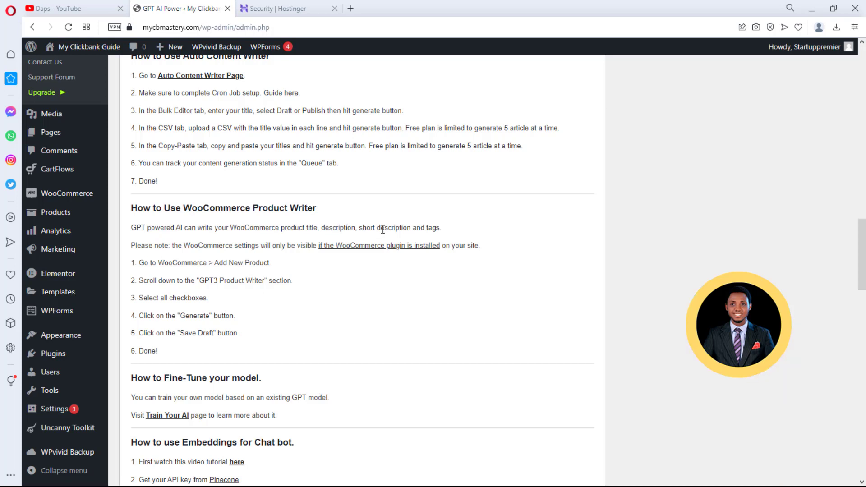
scroll(382, 229, down, 1)
scroll(383, 230, down, 2)
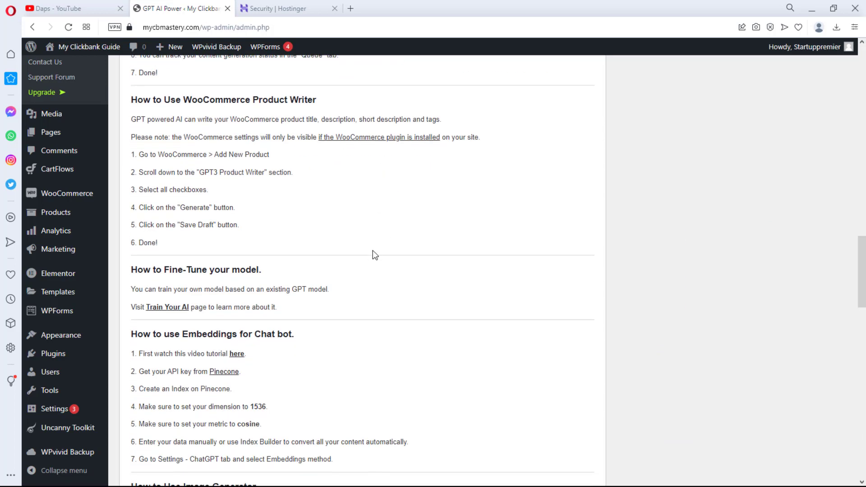
- Scroll through Image Generator, AI Forms, SearchGPT and AI Assistant down to Contact and Notes, then back up
scroll(372, 251, down, 3)
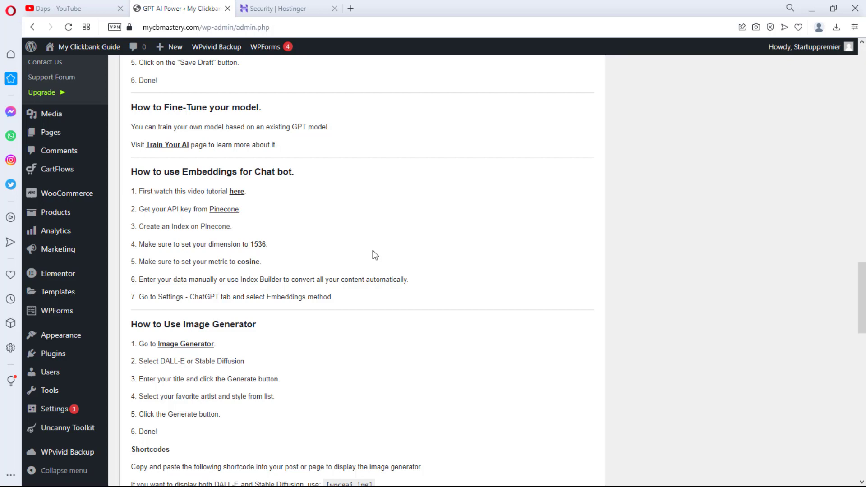
scroll(372, 251, down, 3)
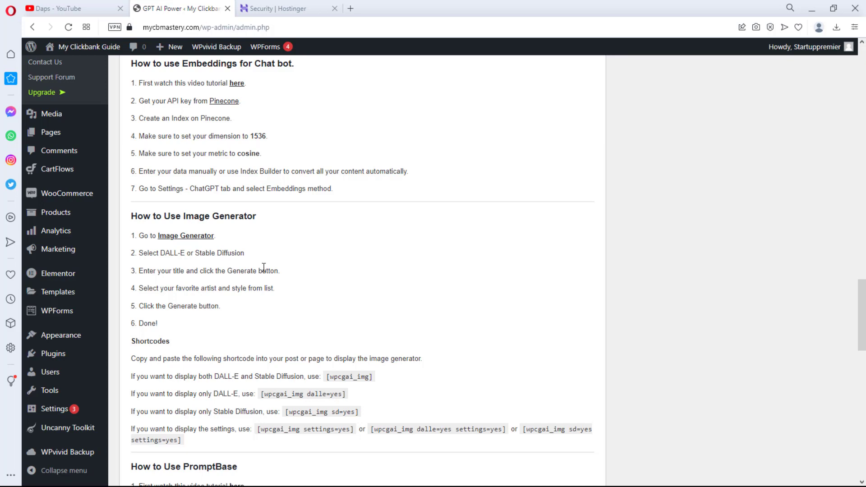
scroll(325, 299, down, 8)
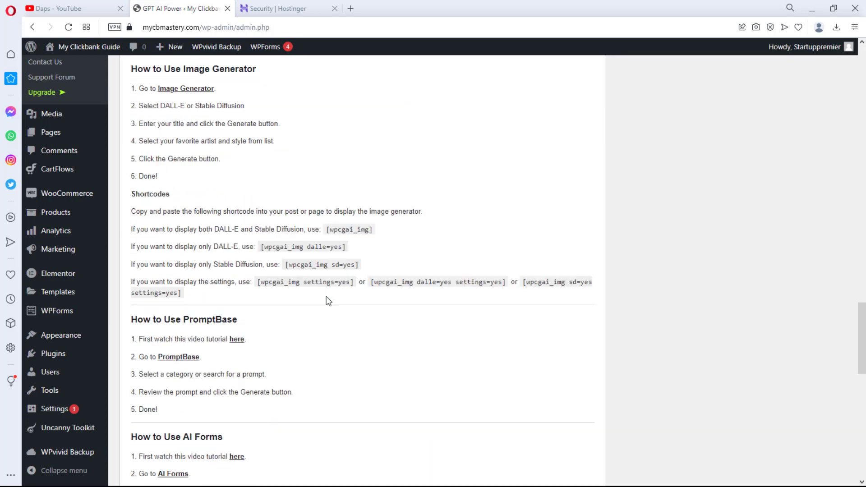
scroll(329, 301, down, 4)
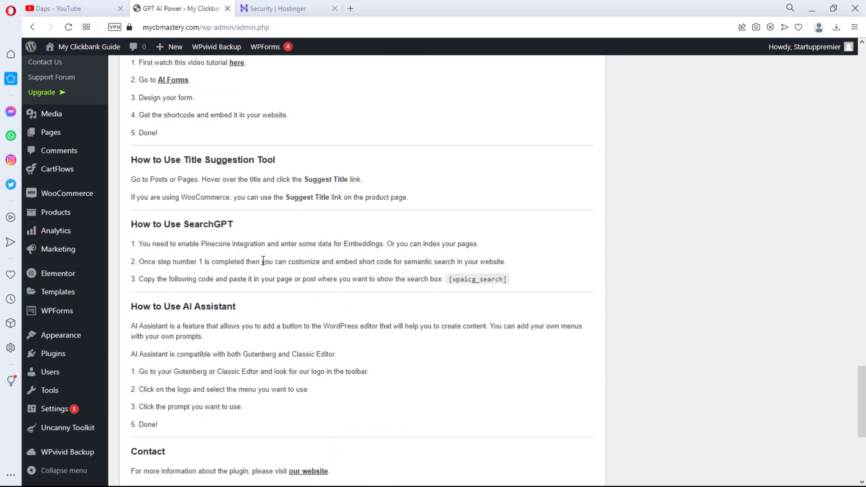
scroll(300, 305, down, 3)
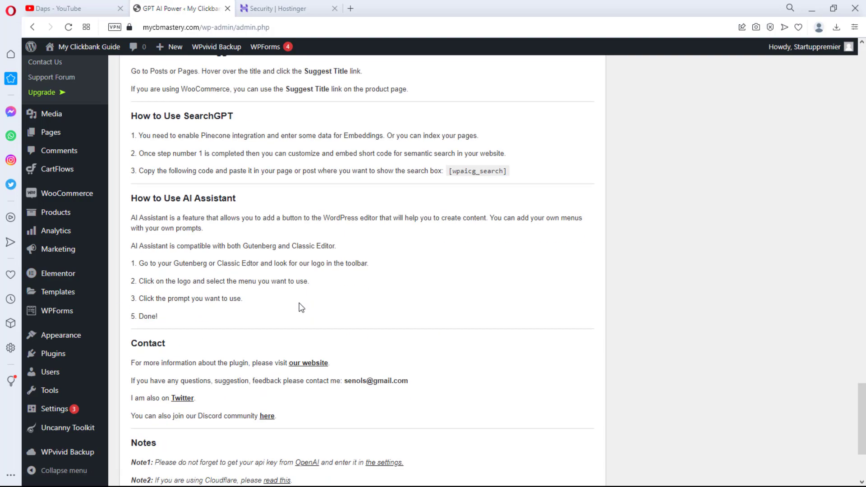
scroll(300, 306, up, 20)
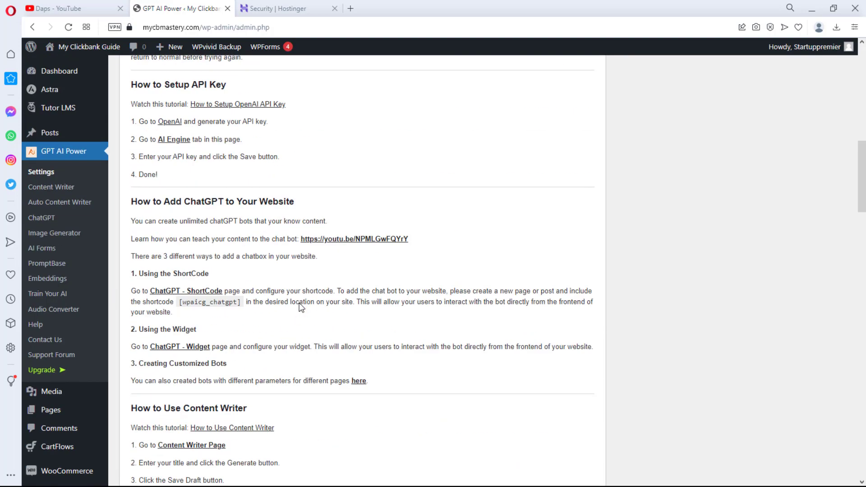
scroll(301, 307, up, 8)
scroll(300, 307, down, 6)
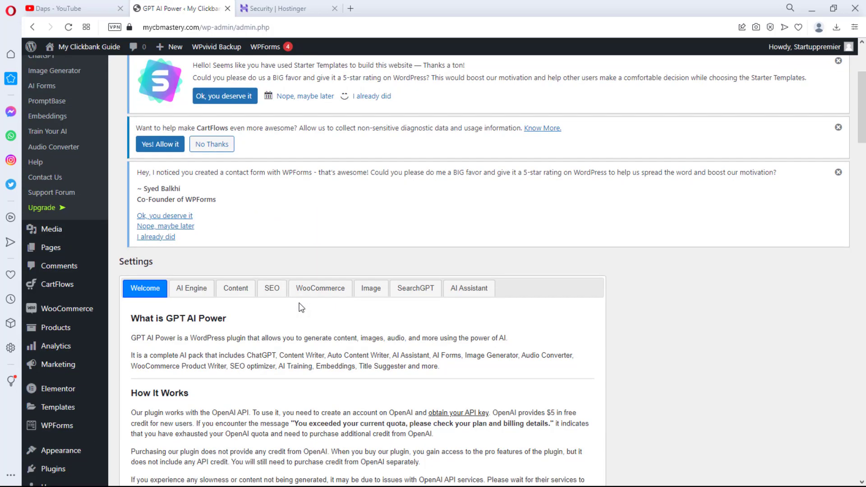
- Show the AI Engine settings (text-davinci-003, temperature 0.7, 1500 max tokens) down to the Api Key field
click(190, 293)
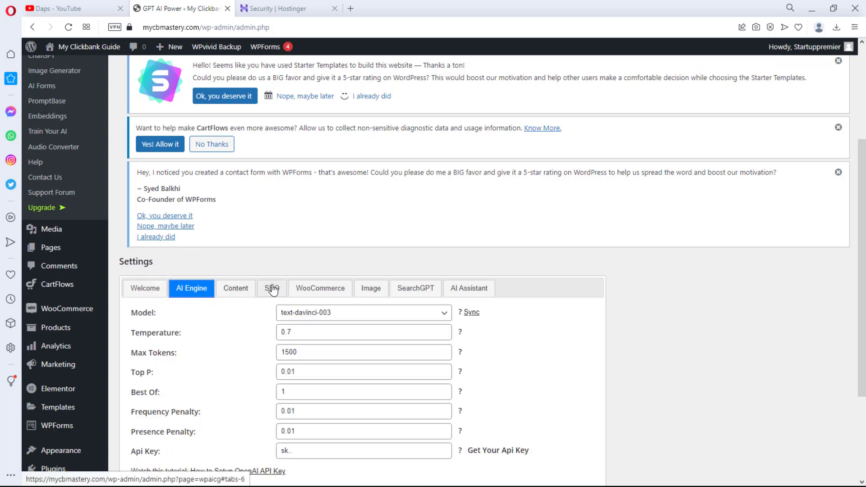
scroll(291, 348, down, 2)
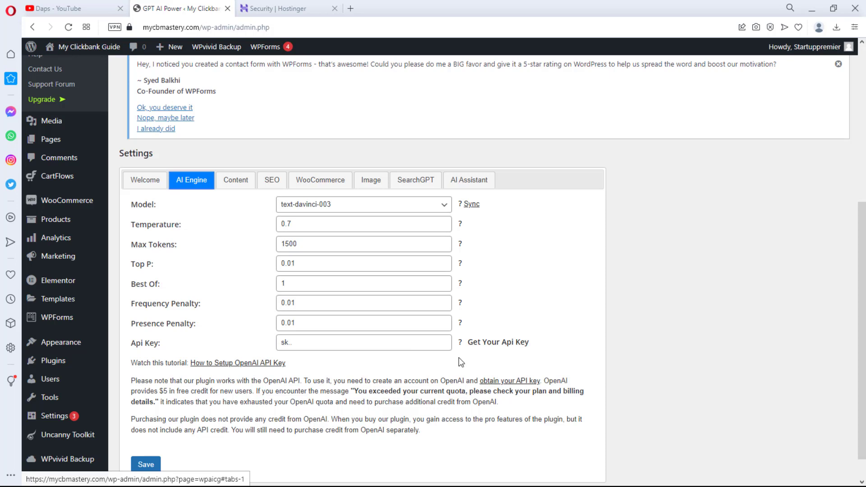
- Create a new OpenAI secret API key, copy it, and return to the WordPress tab
click(492, 345)
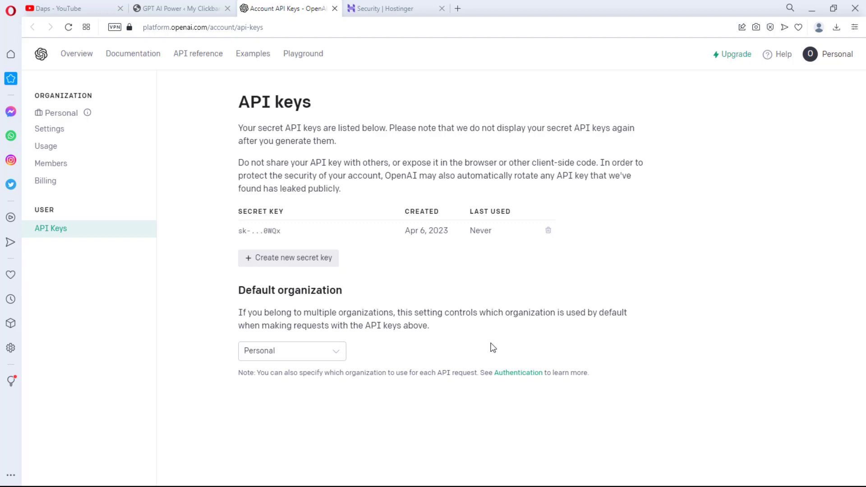
click(305, 267)
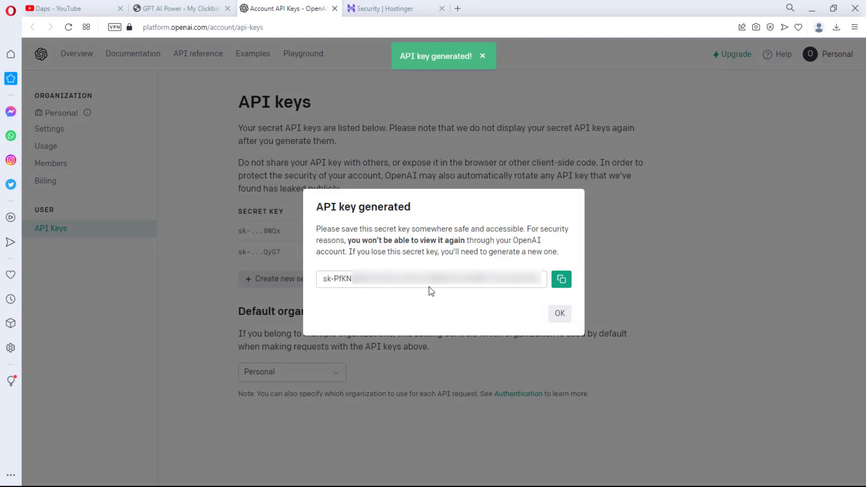
click(562, 280)
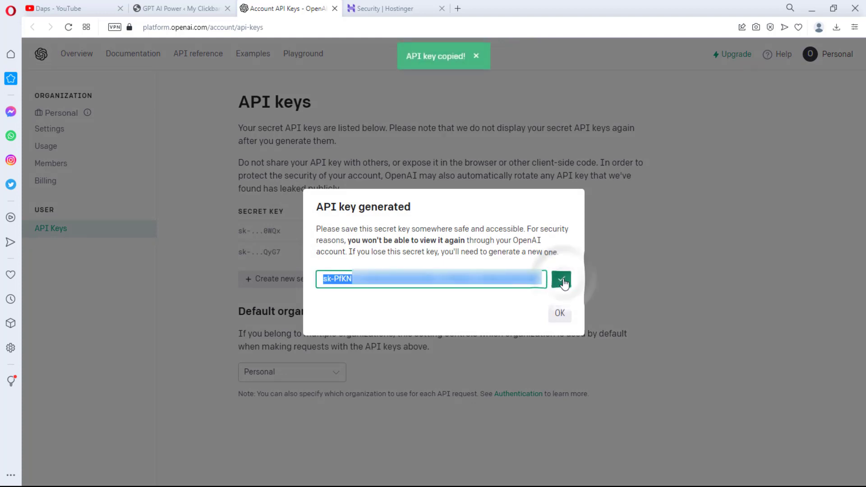
click(193, 9)
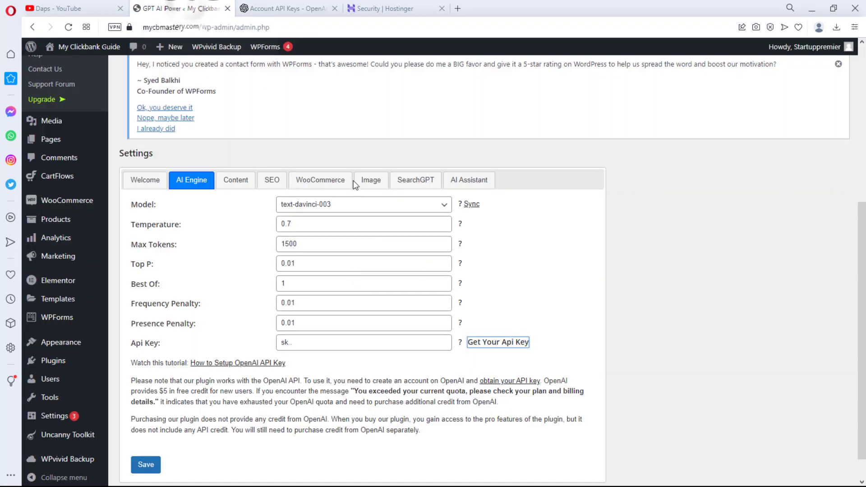
- Paste the new OpenAI key over the old Api Key value, save, and recheck the AI Engine tab
click(349, 343)
key(ctrl+a)
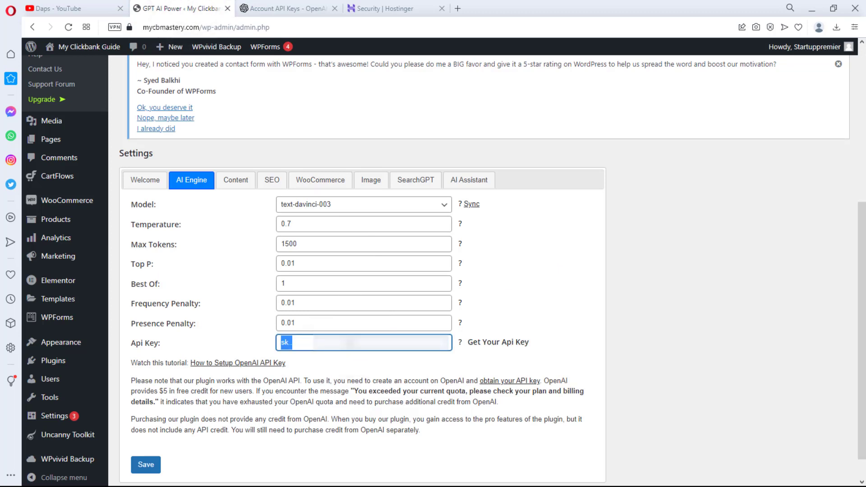
key(ctrl+v)
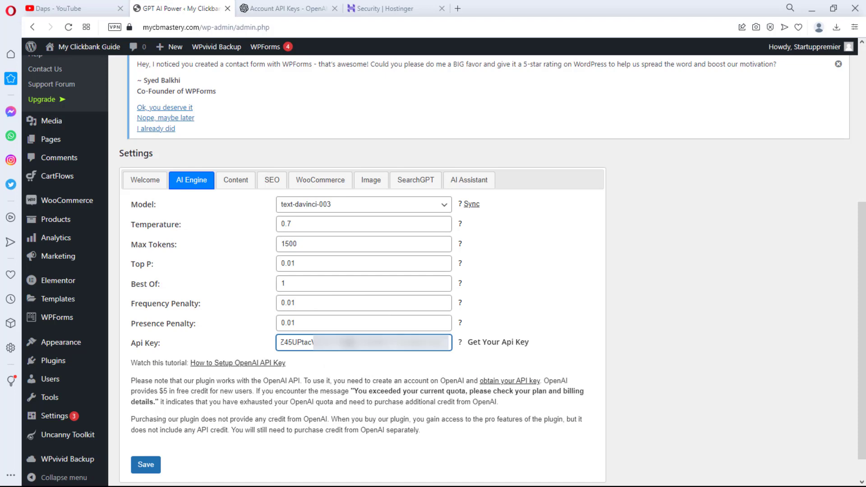
scroll(356, 271, down, 1)
click(146, 432)
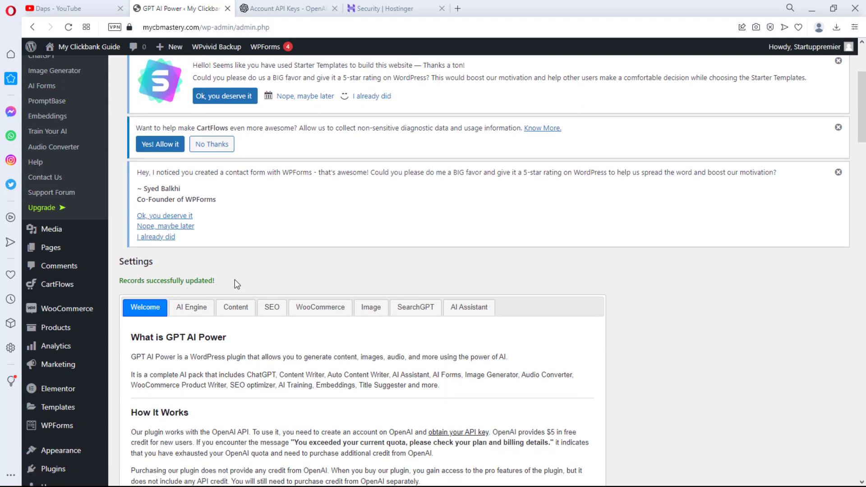
click(191, 307)
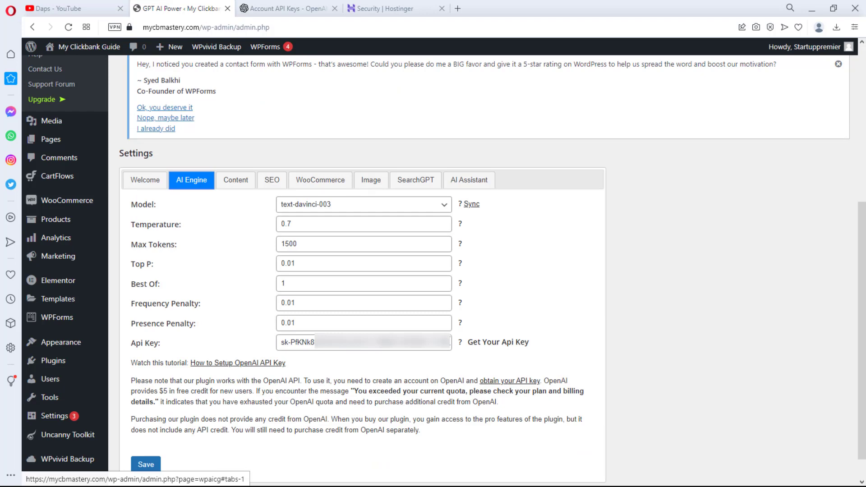
scroll(191, 189, up, 3)
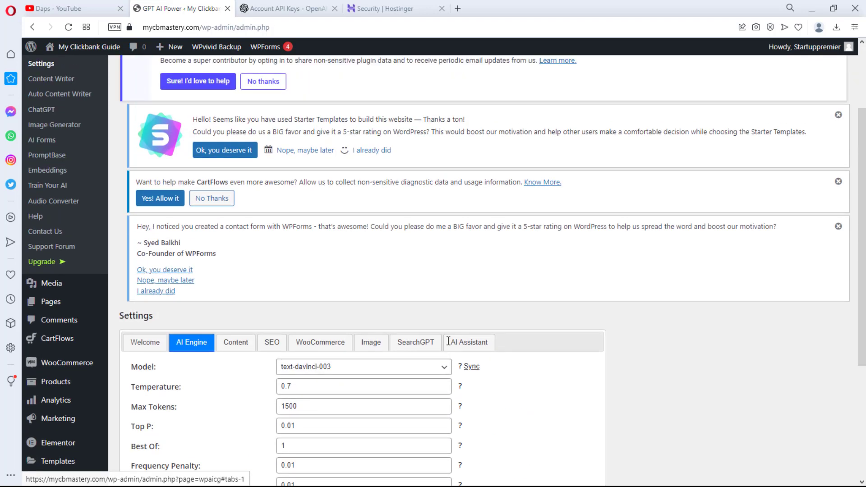
- Generate an English, Informative, Formal article titled 'Affiliate Marketing With Clickbank' in Content Writer and review it
click(52, 80)
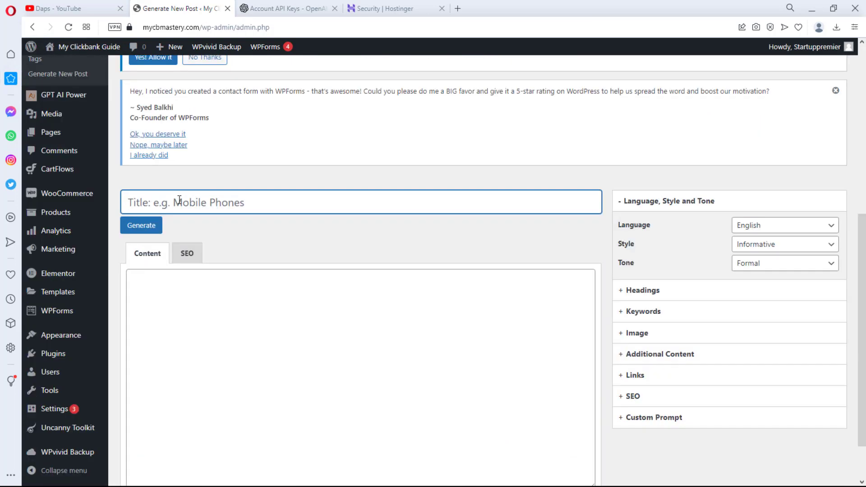
key(ctrl+v)
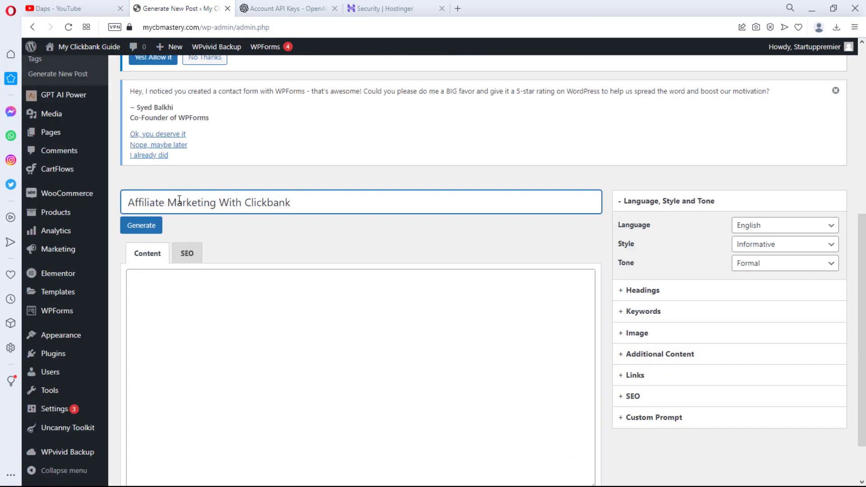
click(138, 228)
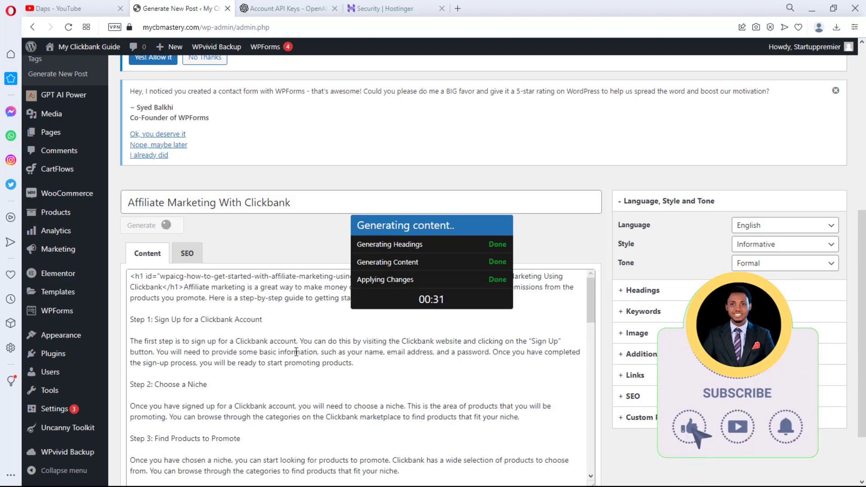
scroll(311, 355, down, 3)
scroll(298, 355, down, 4)
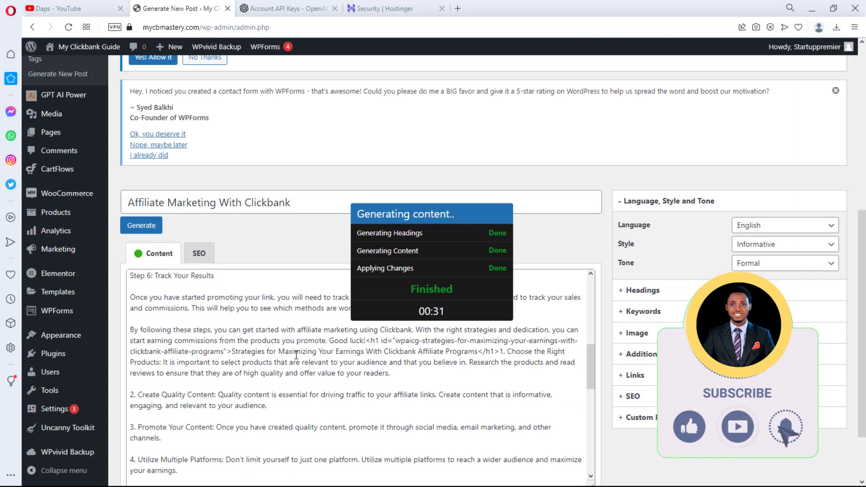
scroll(296, 355, down, 6)
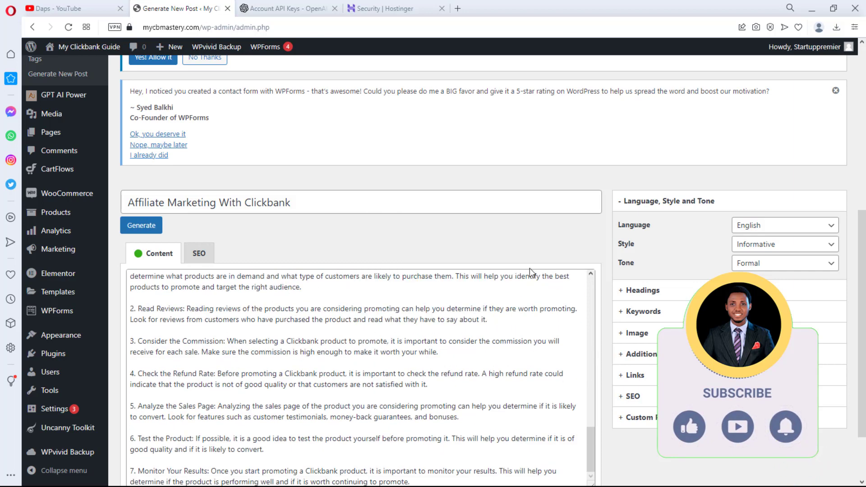
scroll(583, 242, down, 2)
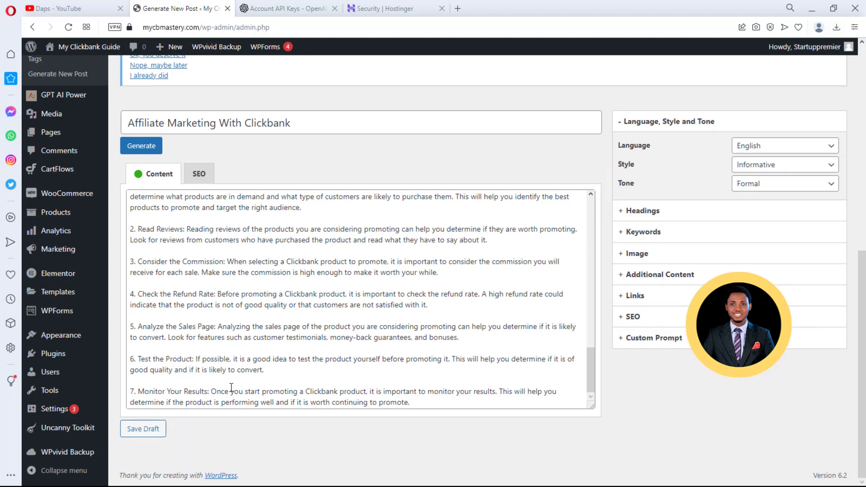
- Review the article's SEO meta description and Keywords options, then go back to GPT AI Power settings
click(200, 176)
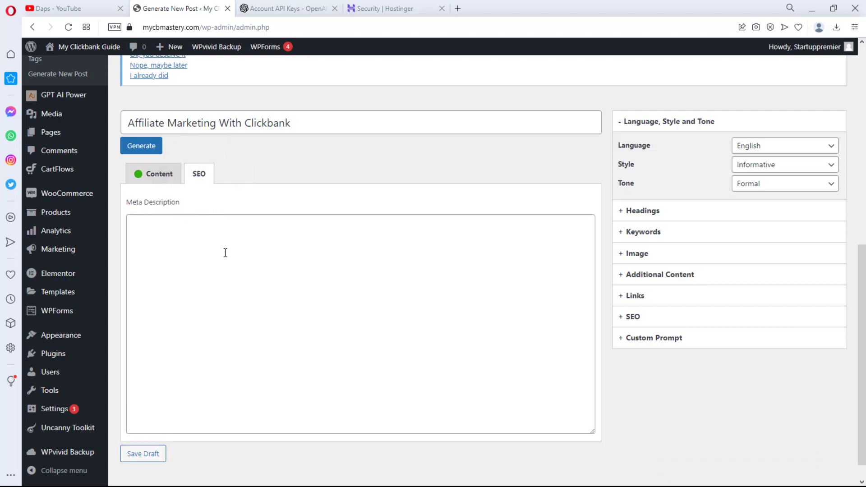
click(670, 237)
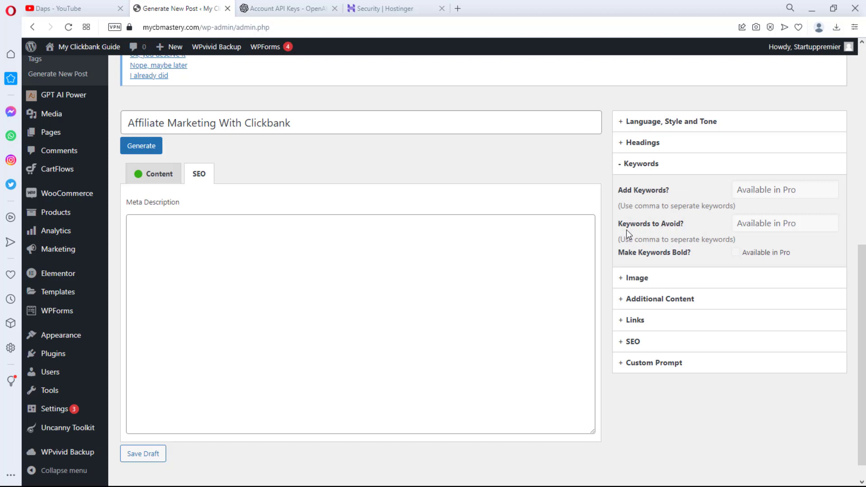
scroll(296, 317, up, 6)
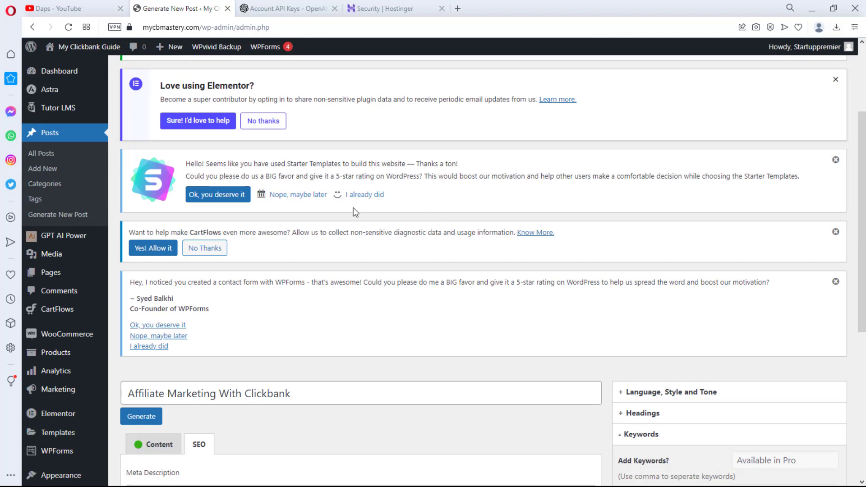
click(63, 237)
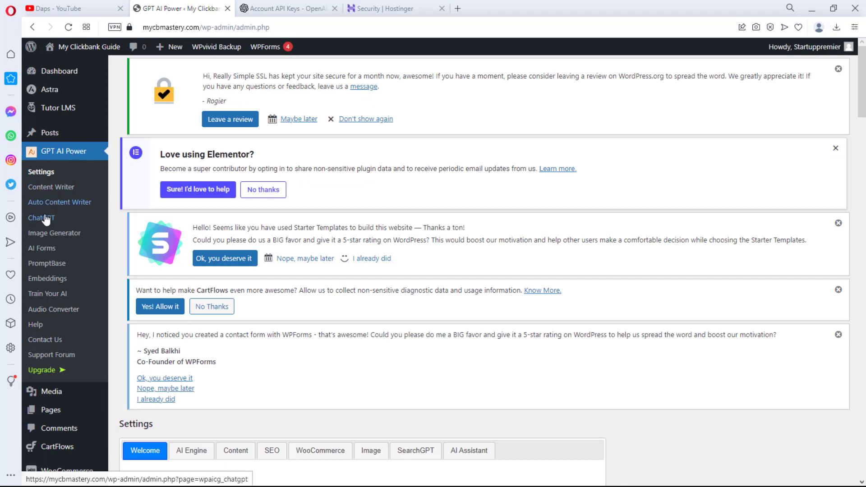
- Open the ChatGPT chatbot page, dismiss five plugin notices, and show its Widget settings
click(43, 219)
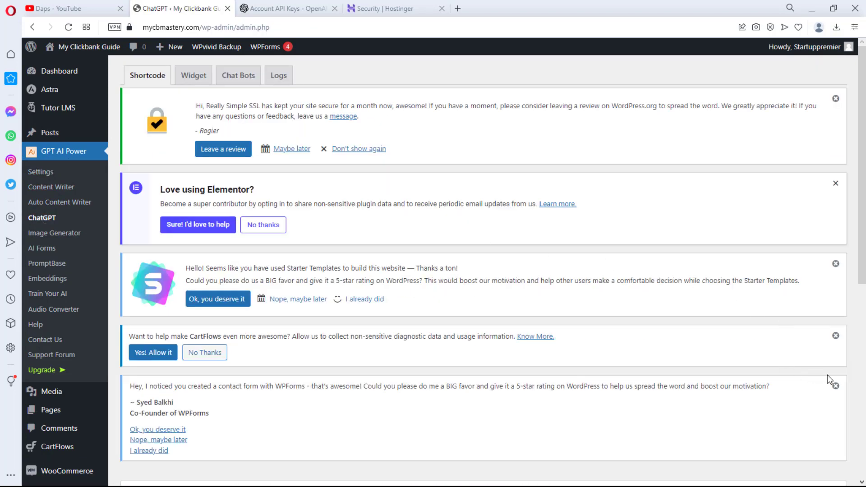
click(835, 386)
click(835, 335)
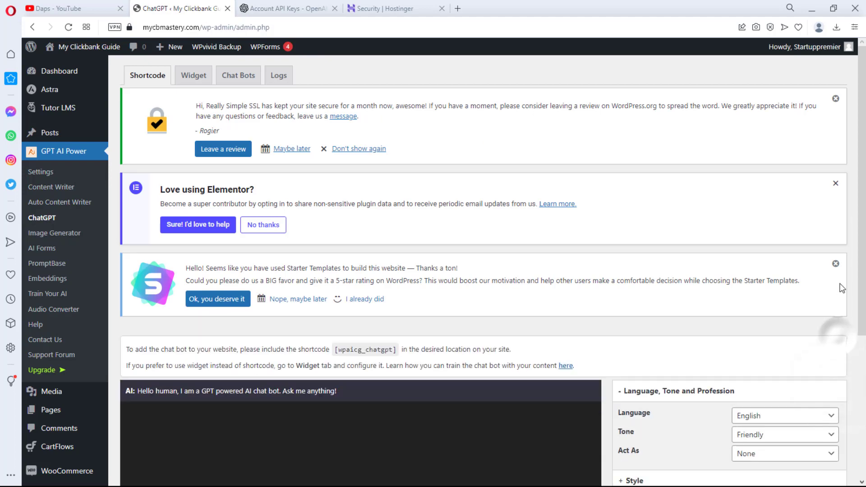
click(835, 264)
click(836, 184)
click(836, 99)
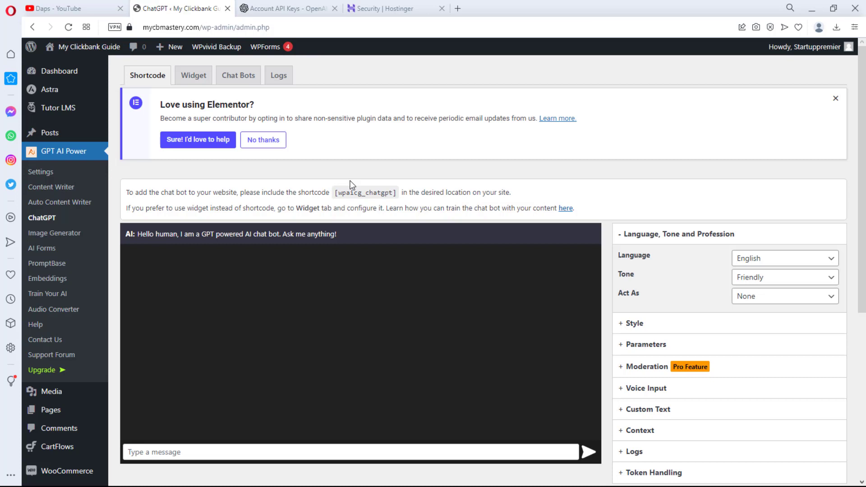
click(194, 76)
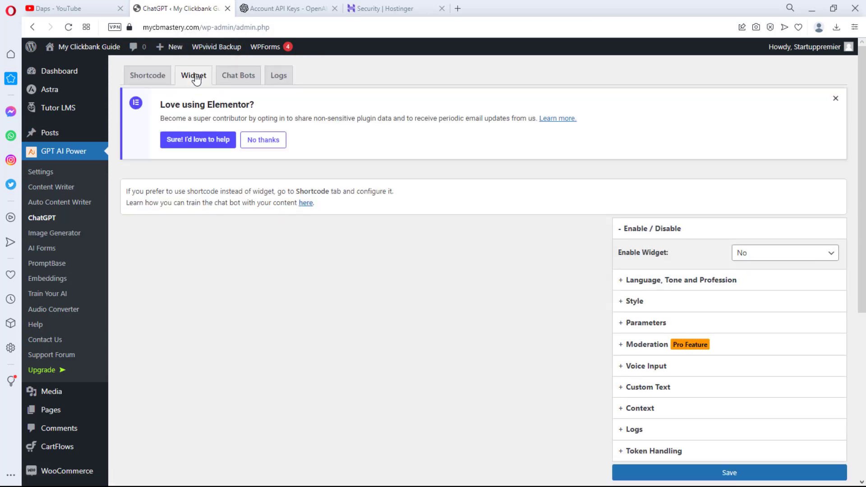
- Set the chatbot's Enable Widget option to Yes
scroll(528, 265, down, 1)
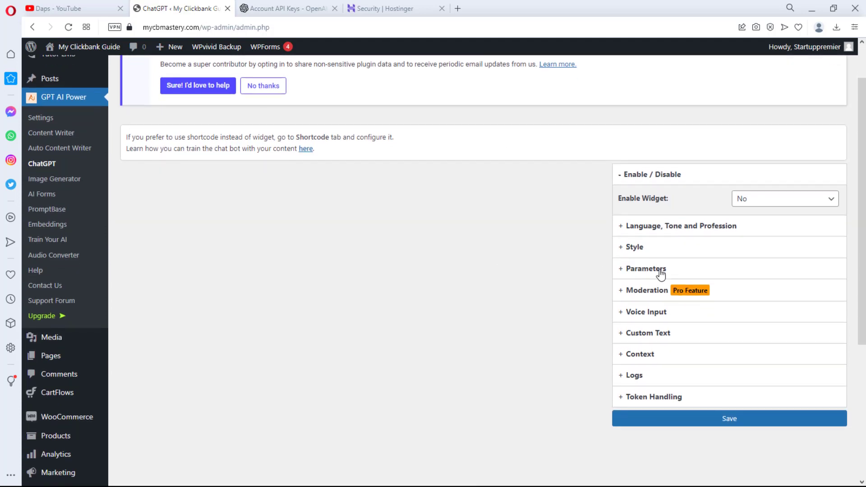
click(797, 199)
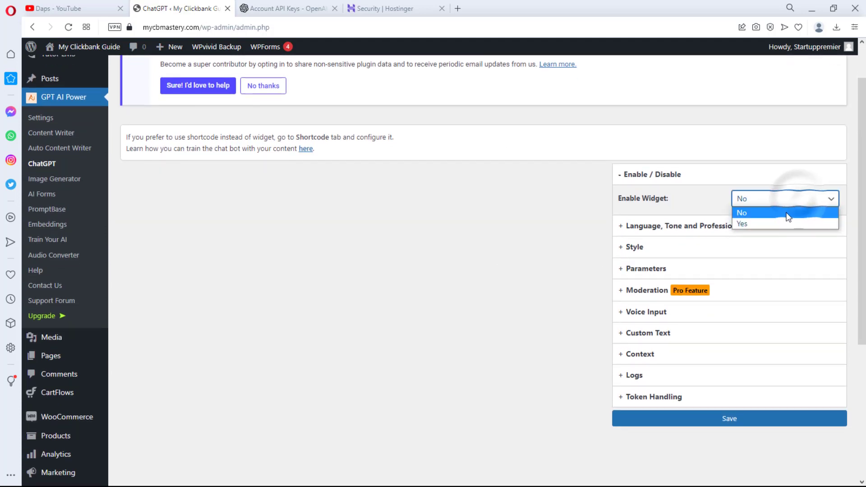
click(772, 224)
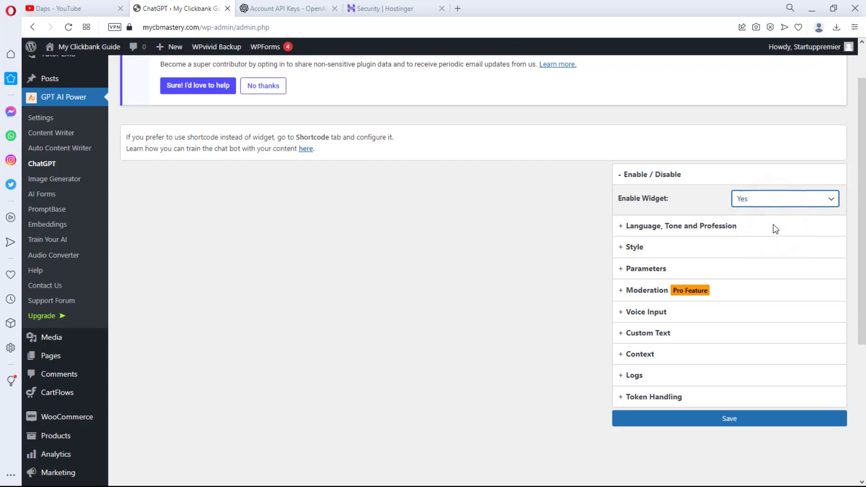
- Keep the Friendly tone and make the chatbot act as a Sales Person
click(667, 226)
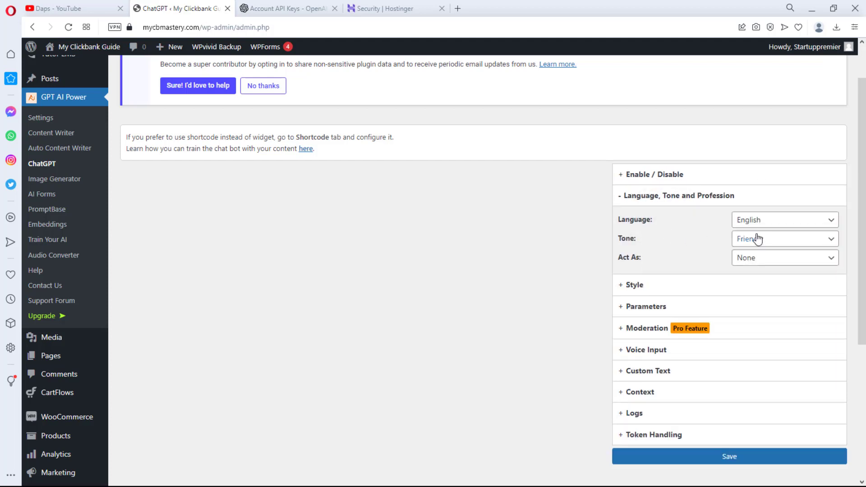
click(789, 240)
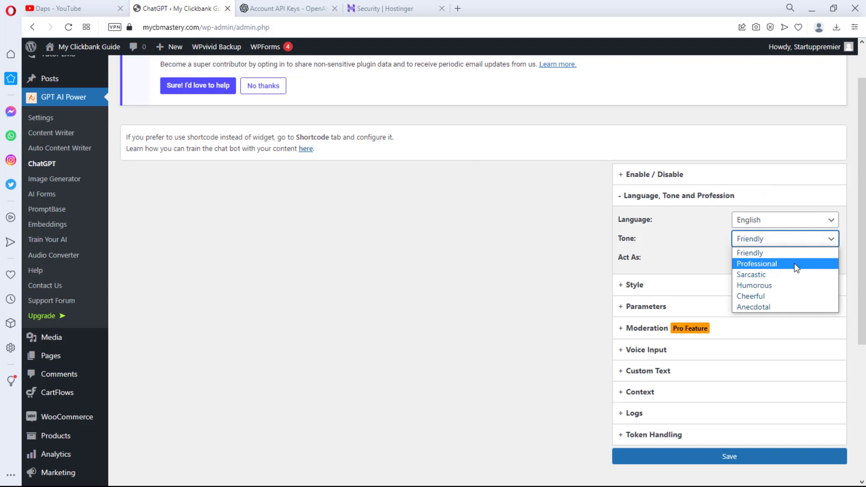
click(783, 252)
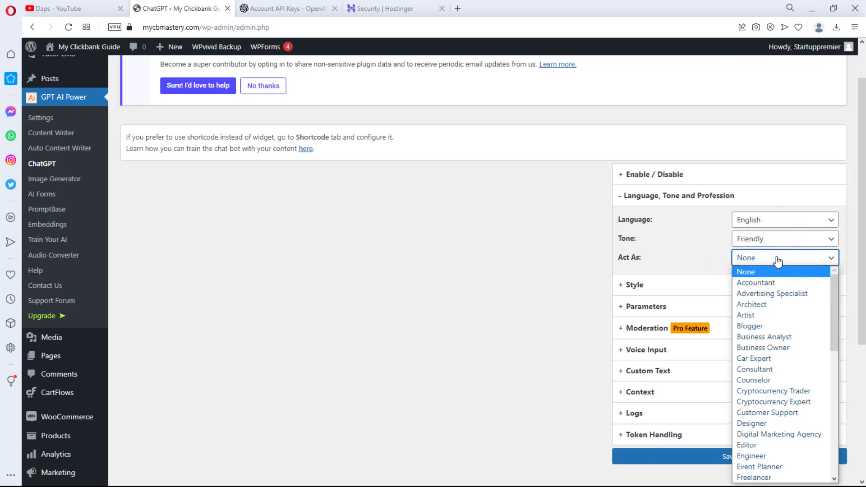
scroll(787, 316, down, 10)
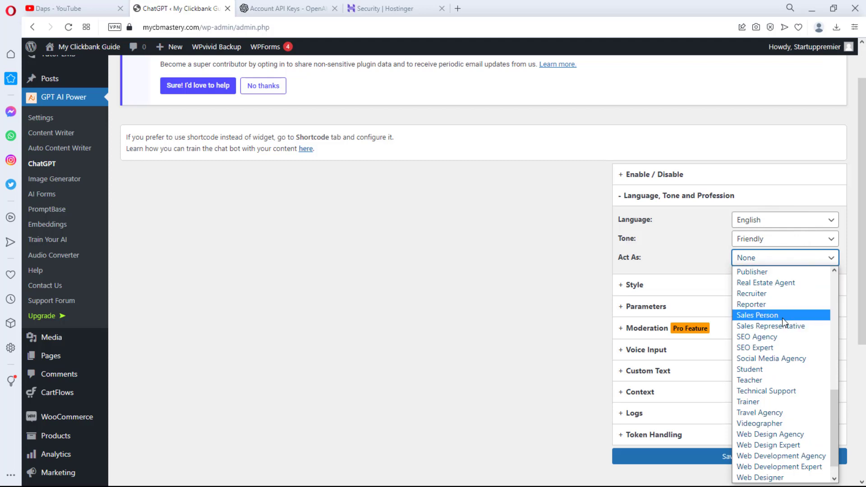
click(782, 316)
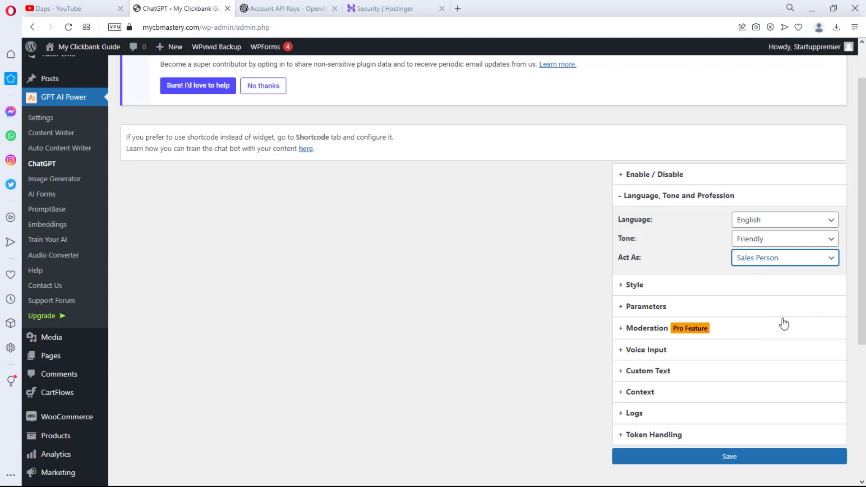
click(652, 292)
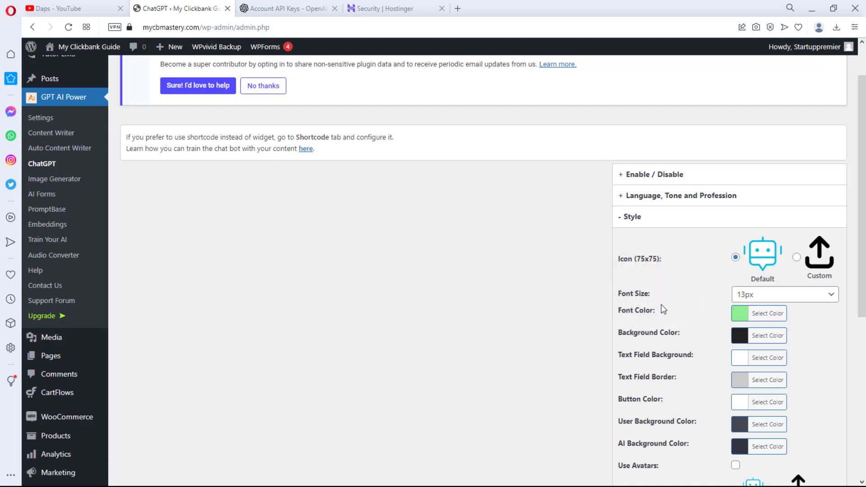
- Choose a custom chatbot icon and AI avatar, and change the font colour to red
scroll(662, 309, down, 1)
click(796, 203)
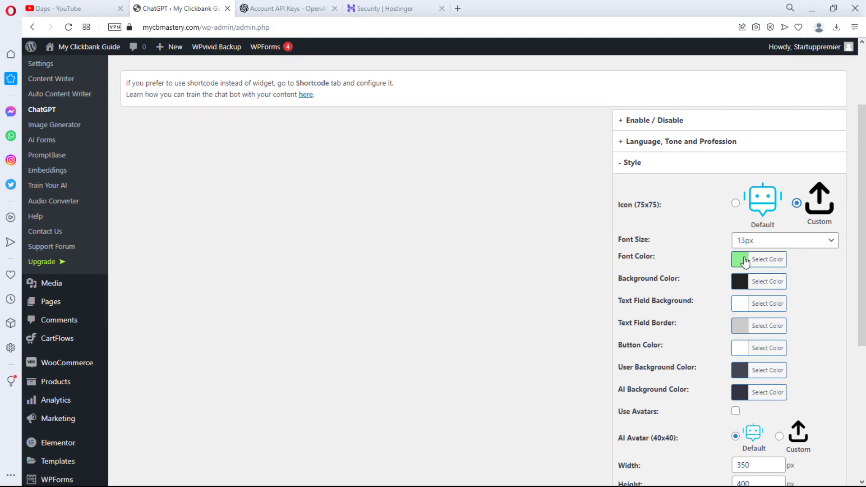
click(743, 261)
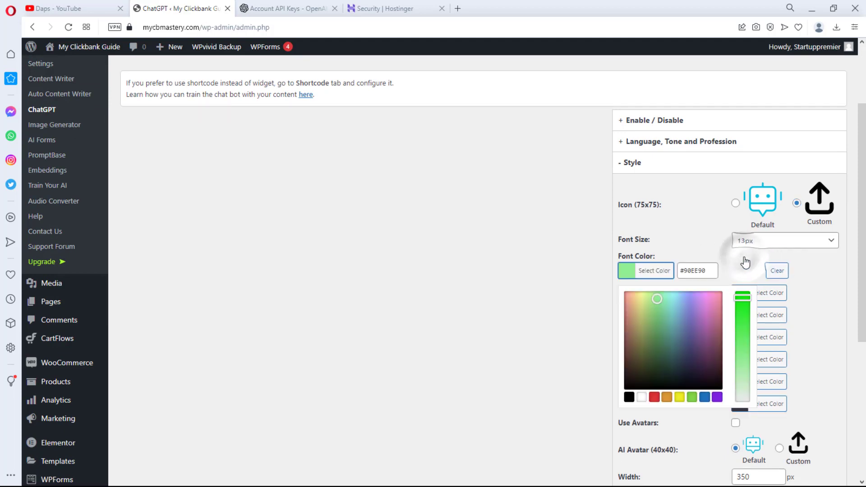
click(654, 397)
click(821, 275)
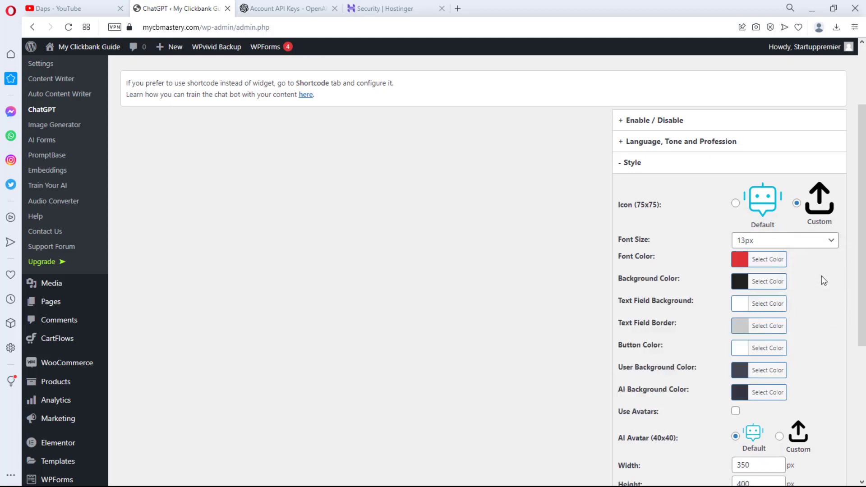
scroll(821, 277, down, 2)
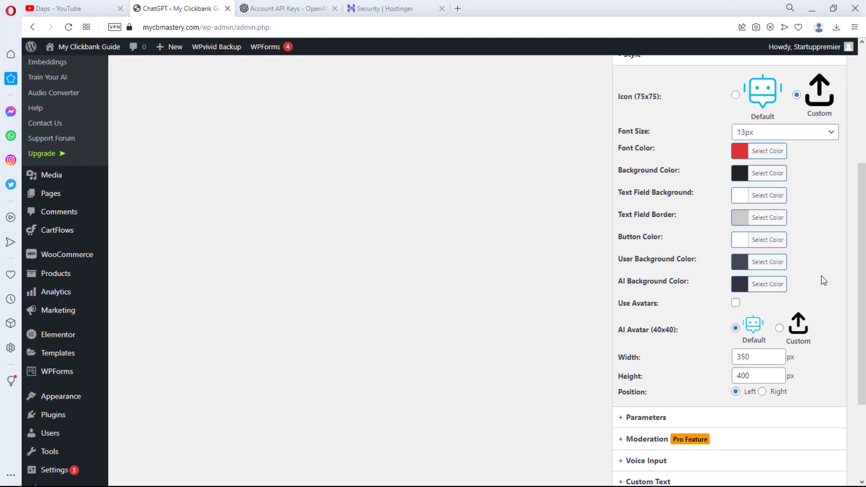
scroll(821, 280, down, 1)
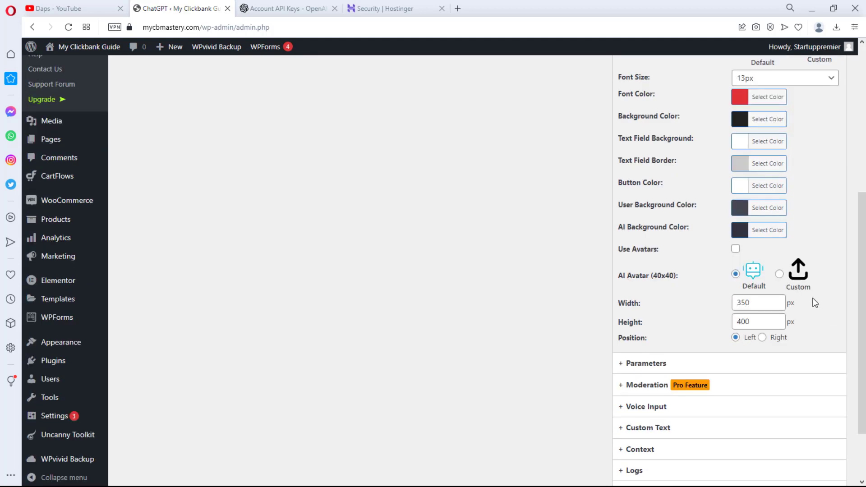
click(779, 274)
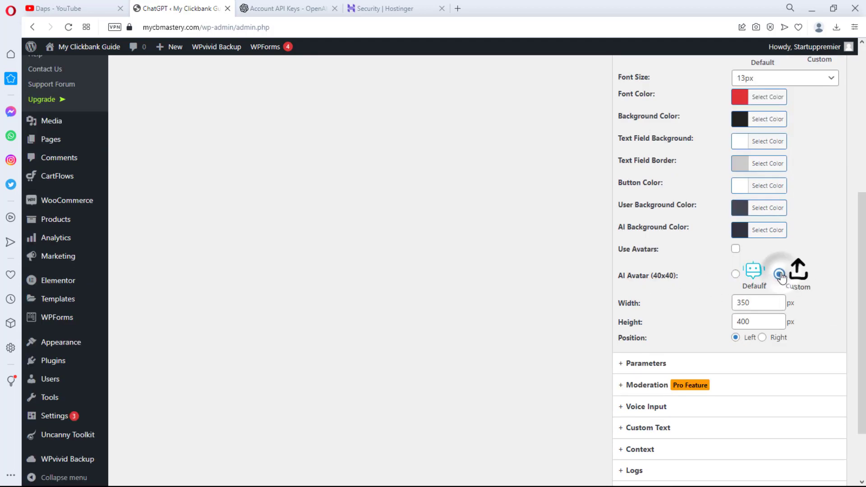
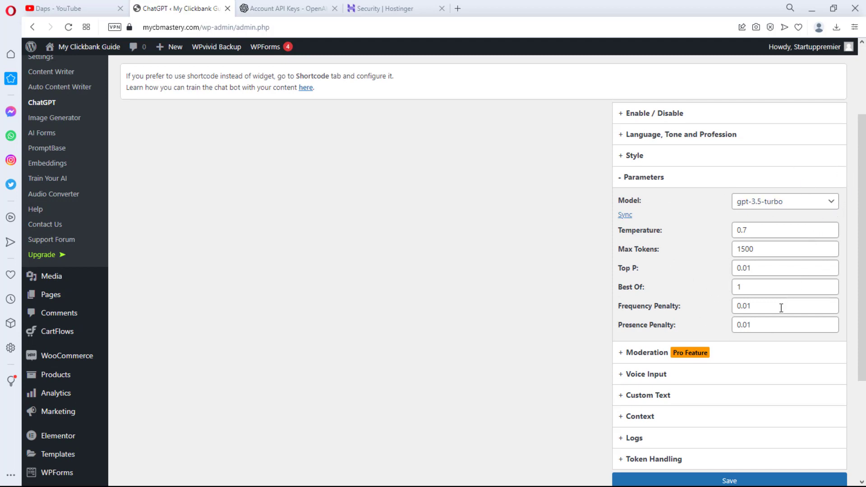
- In Custom Text, set the AI name to Daps and the thinking label to Daps' thinking
scroll(776, 320, down, 1)
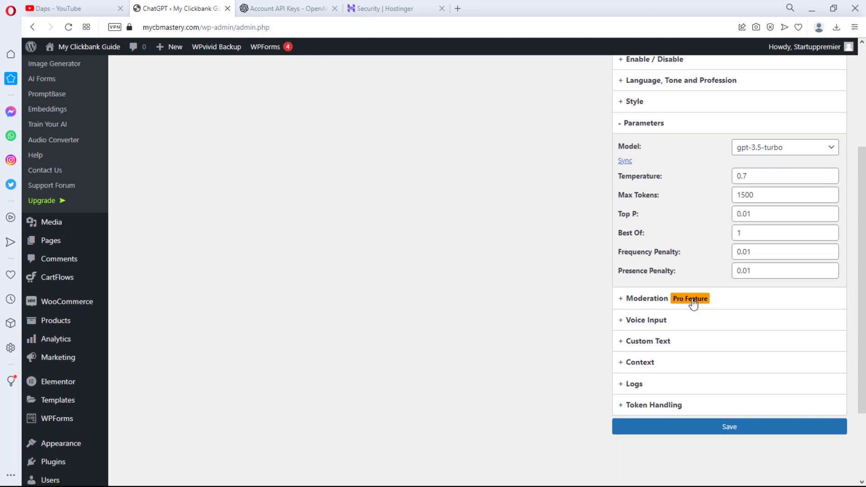
click(685, 321)
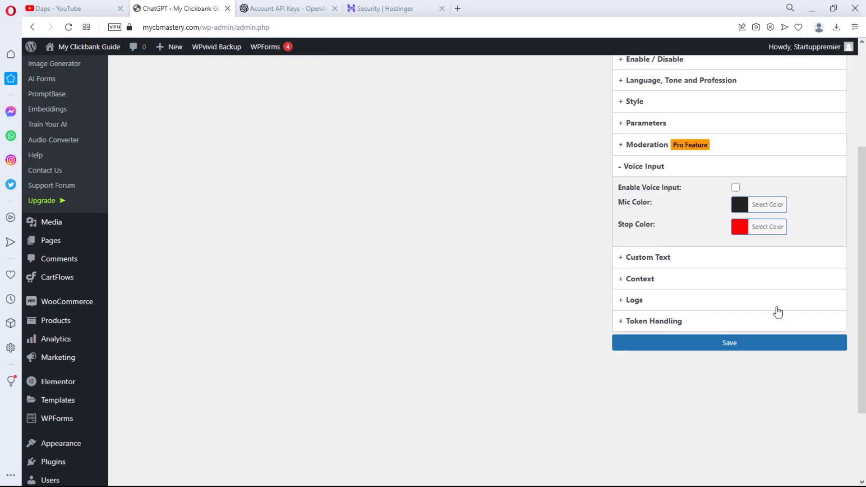
click(653, 258)
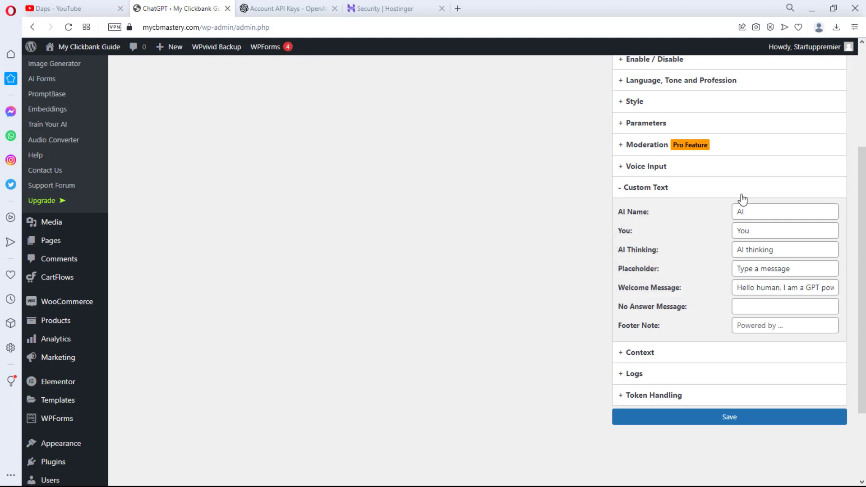
double_click(760, 208)
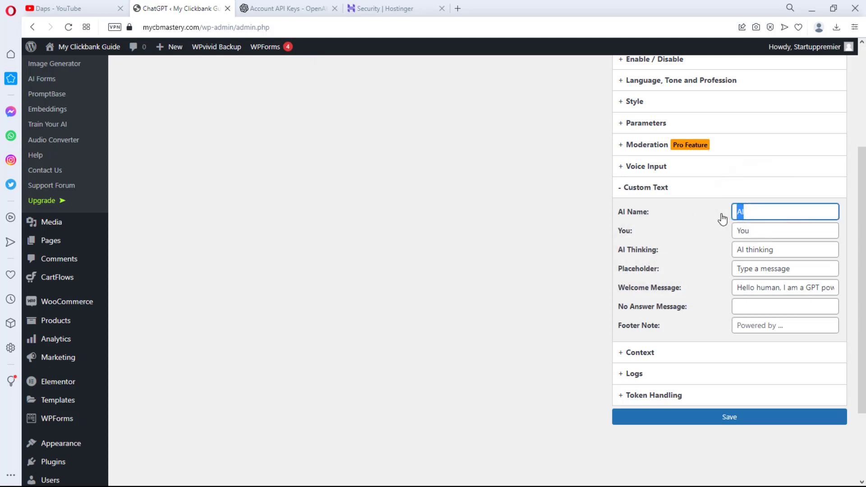
text(Daps)
double_click(740, 249)
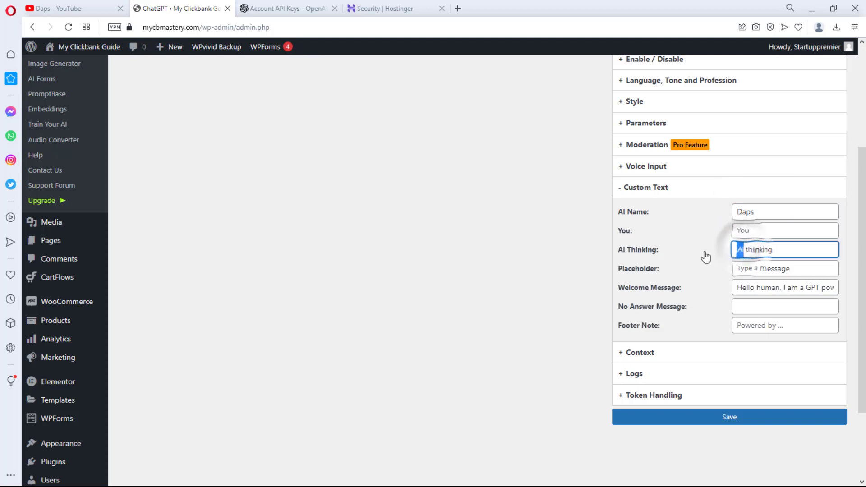
text(Daps')
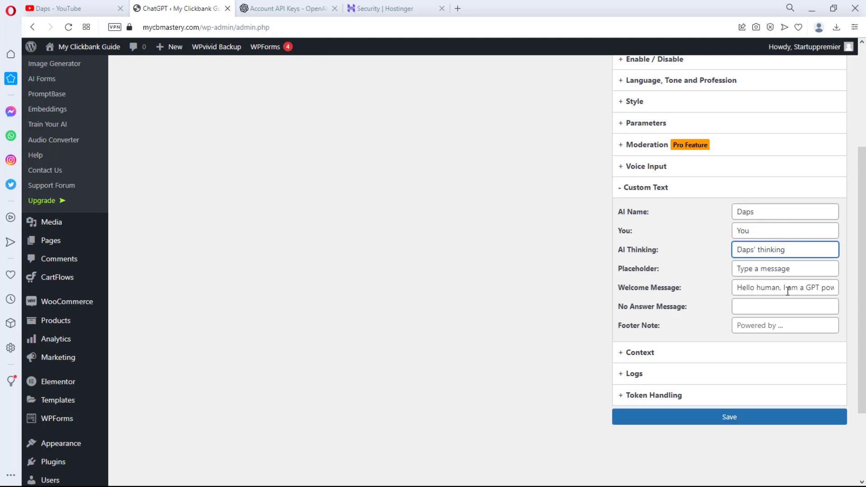
- Edit the welcome message so the greeting introduces the bot as Daps
click(781, 287)
key(BackSpace)
key(BackSpace)
key(BackSpace)
key(BackSpace)
key(BackSpace)
key(BackSpace)
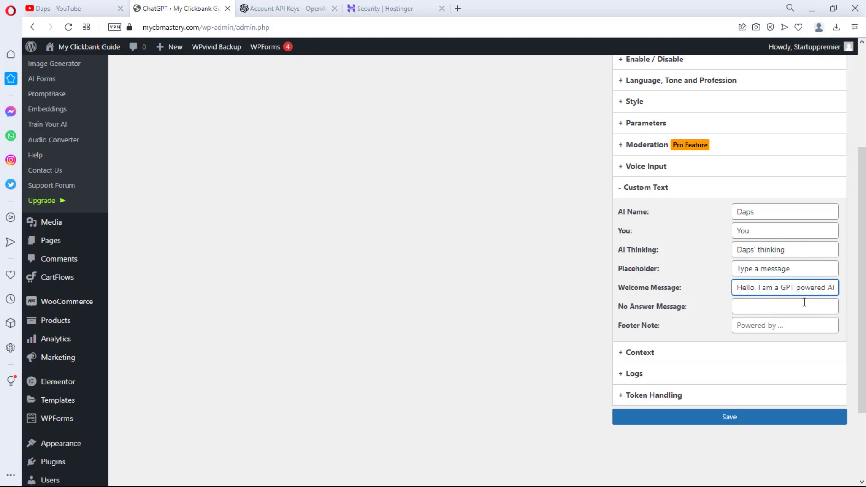
key(Right)
key(Right)
key(Right)
key(Right)
key(Right)
key(Right)
key(Right)
key(Right)
key(Right)
key(Right)
key(Right)
key(Right)
key(Left)
key(BackSpace)
key(BackSpace)
key(BackSpace)
key(BackSpace)
key(BackSpace)
key(BackSpace)
key(BackSpace)
key(BackSpace)
key(BackSpace)
key(BackSpace)
key(BackSpace)
key(BackSpace)
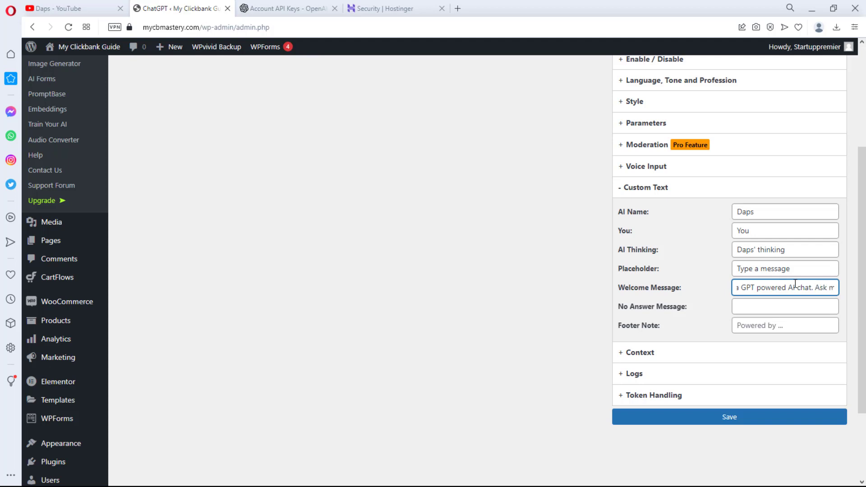
key(BackSpace)
key(BackSpace)
key(BackSpace)
key(BackSpace)
key(BackSpace)
key(BackSpace)
key(BackSpace)
key(BackSpace)
key(BackSpace)
key(BackSpace)
key(BackSpace)
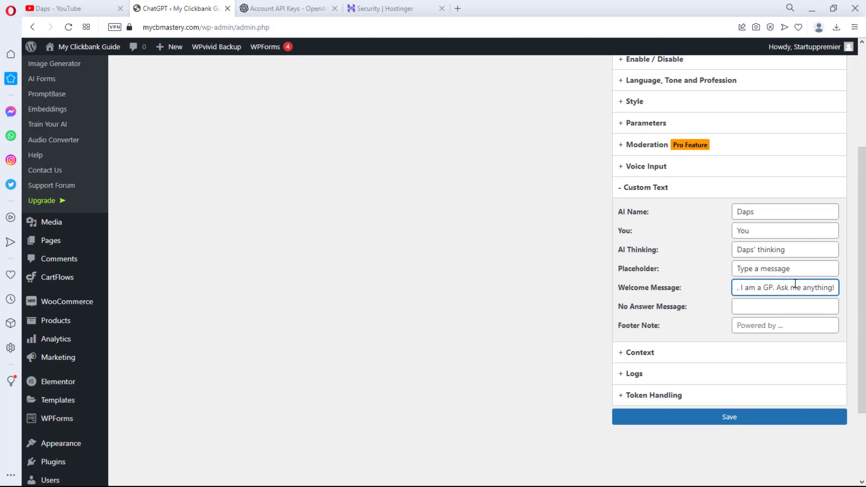
text(Daps)
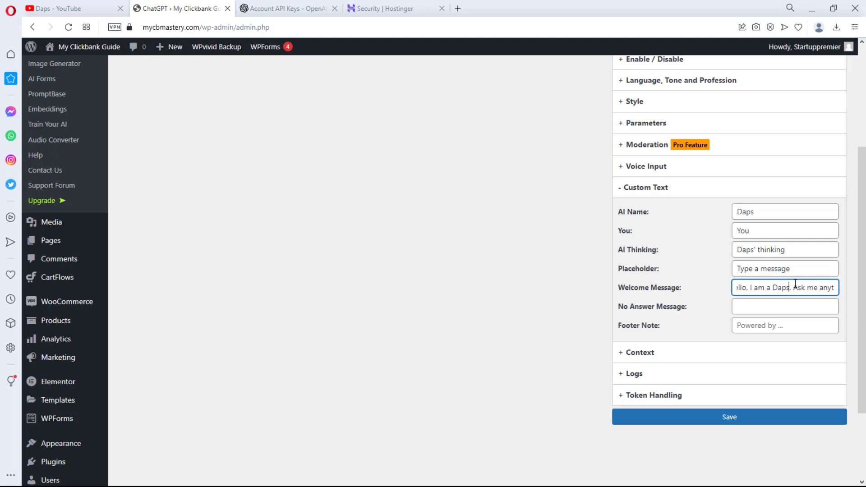
key(Right)
key(Right)
key(Right)
key(Right)
key(Right)
key(Right)
key(Right)
key(Right)
key(Right)
key(Right)
key(Right)
key(Right)
key(Right)
key(Right)
key(Right)
key(Right)
key(Right)
key(Right)
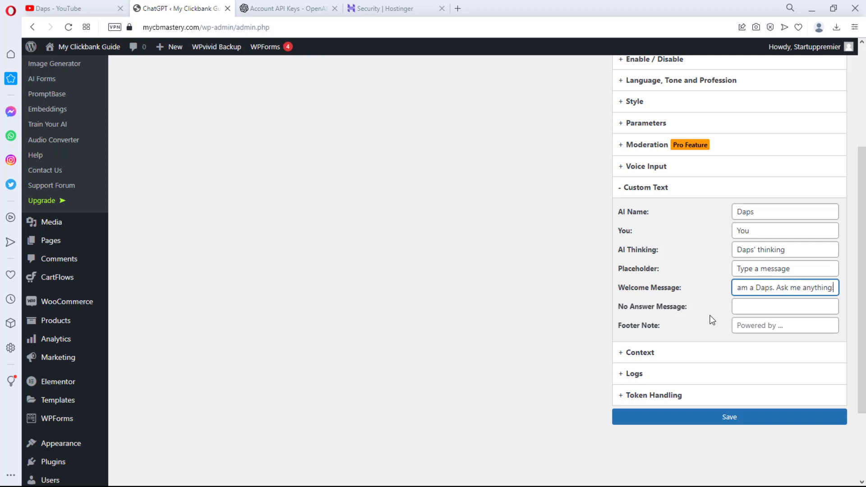
- Set no-answer message 'I'm sorry I do not have any information about that at the moment' and footer 'Daps Digital'
click(736, 307)
text(I'm sorry )
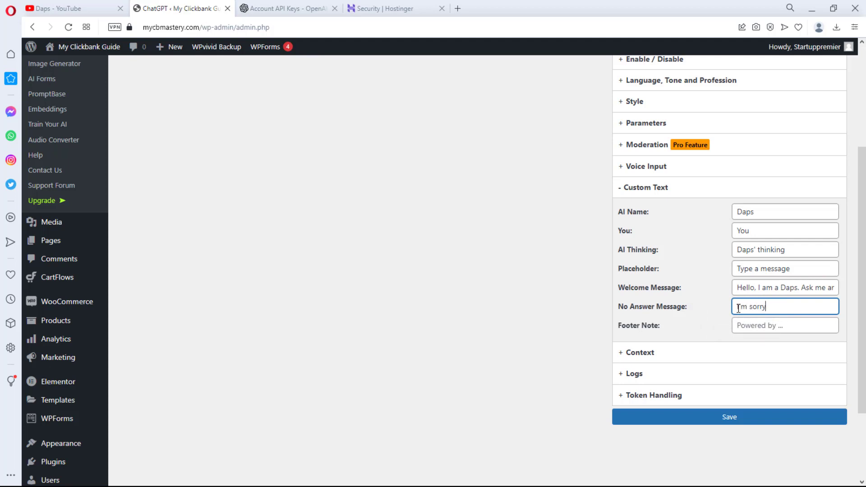
text(I do not have any infor)
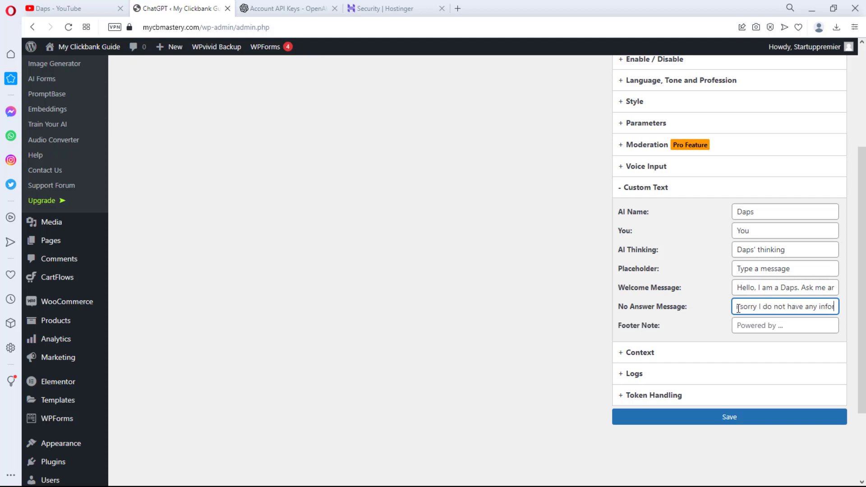
text(mation abo)
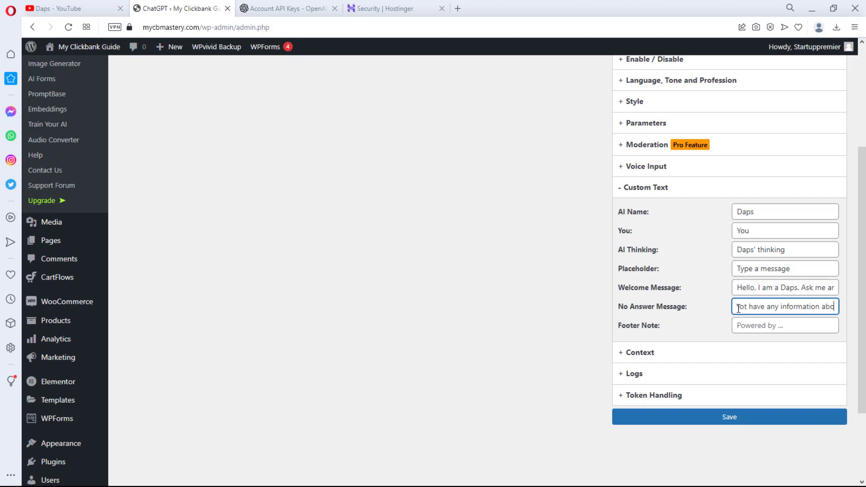
text(ut that)
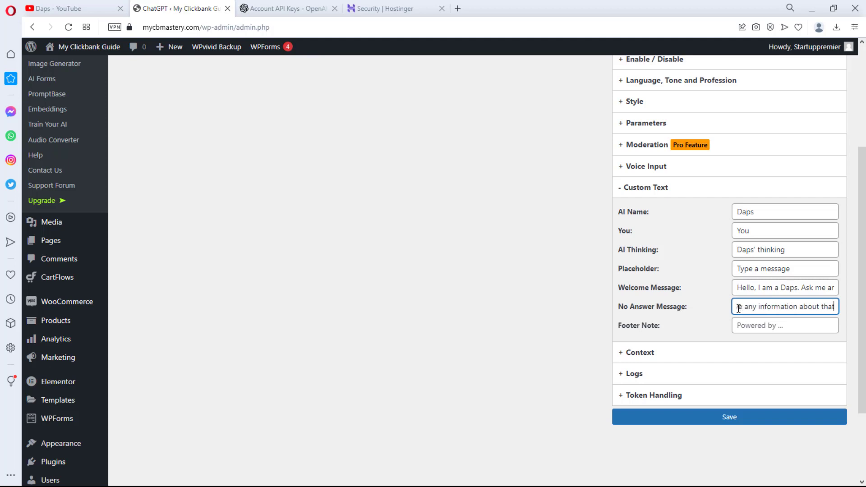
text( at the moment)
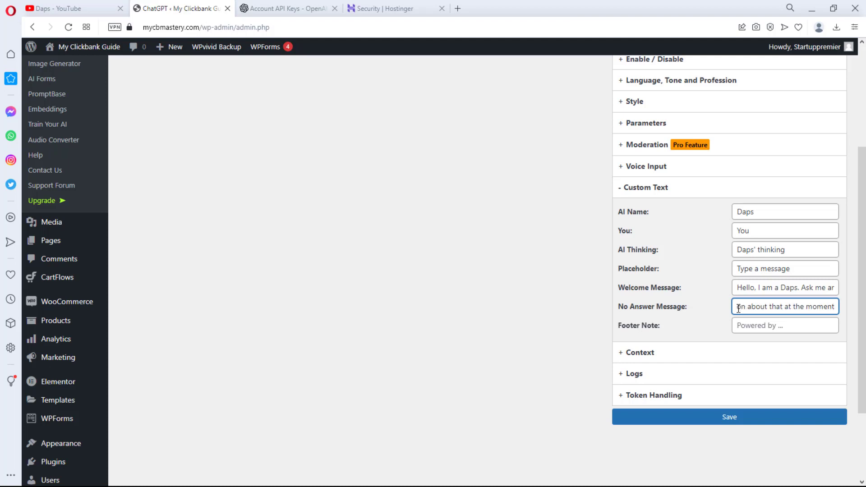
click(760, 325)
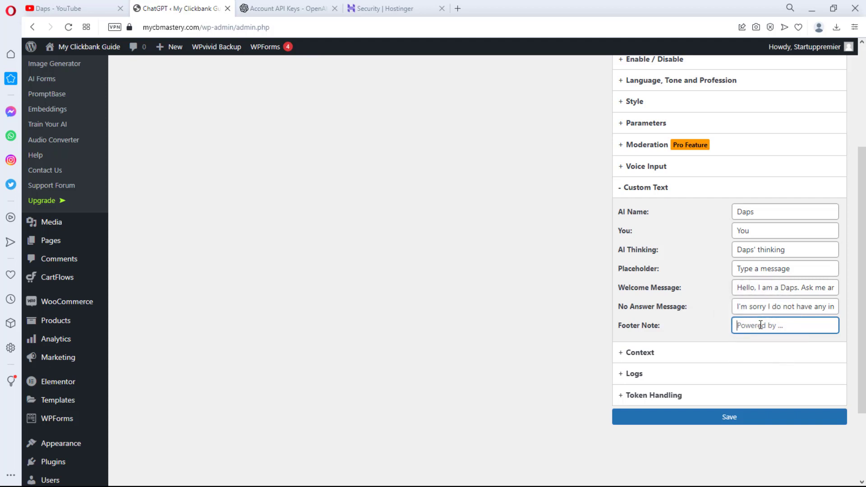
text(Daps Digital)
- In Context, keep memory at up to 10 messages, set User Aware to Yes, keep Content Aware on
click(638, 352)
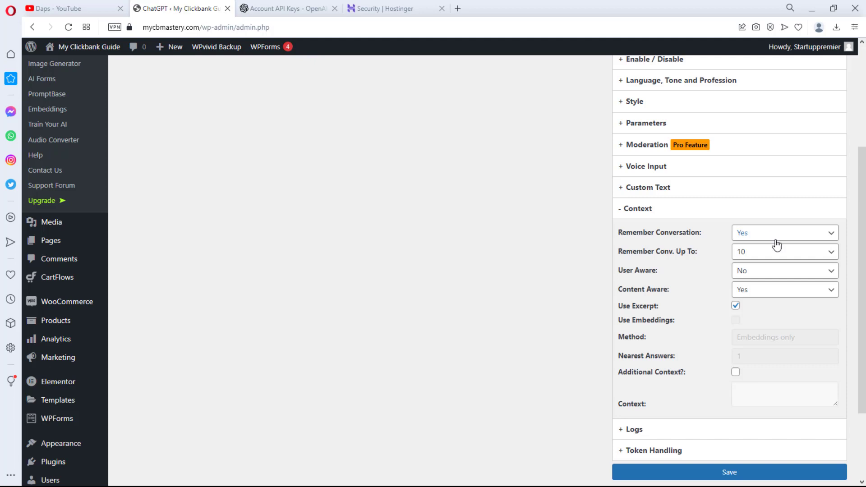
click(788, 257)
click(787, 257)
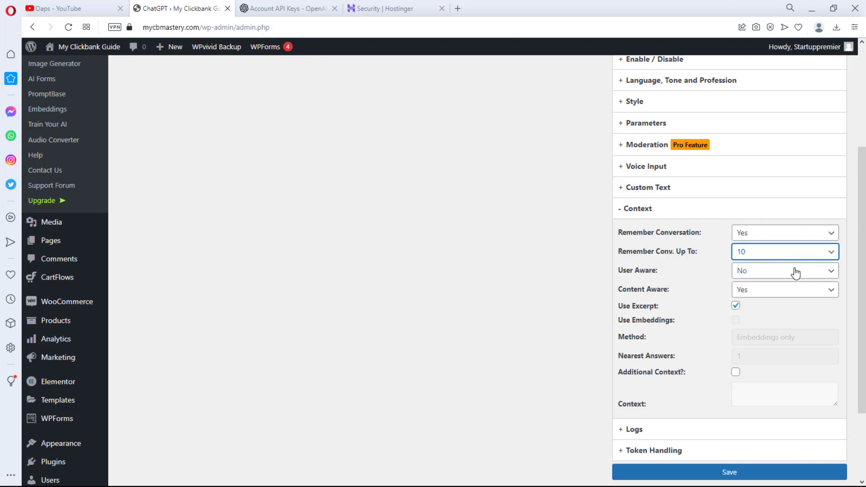
click(795, 273)
click(787, 293)
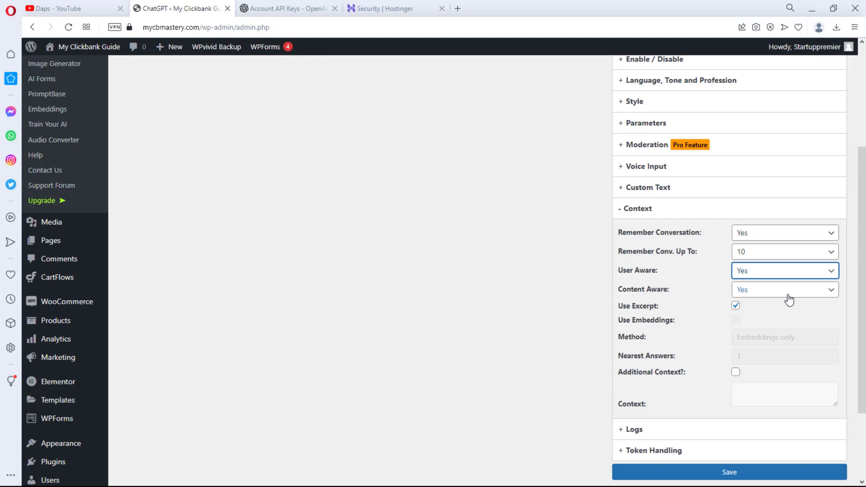
click(788, 298)
click(789, 299)
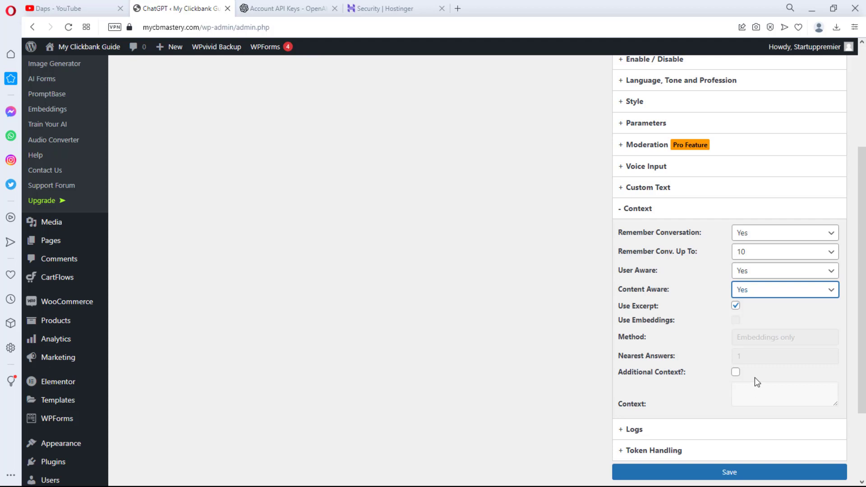
- Review the Logs settings, then save all the chatbot widget settings
scroll(759, 359, down, 2)
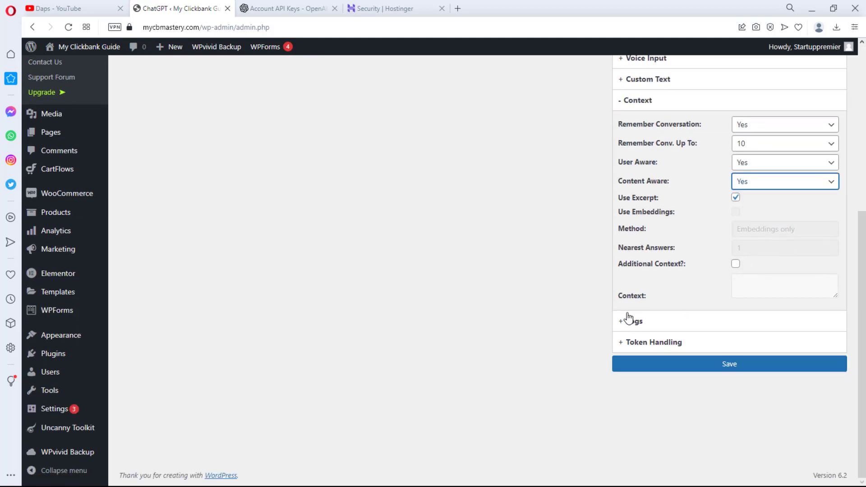
click(640, 322)
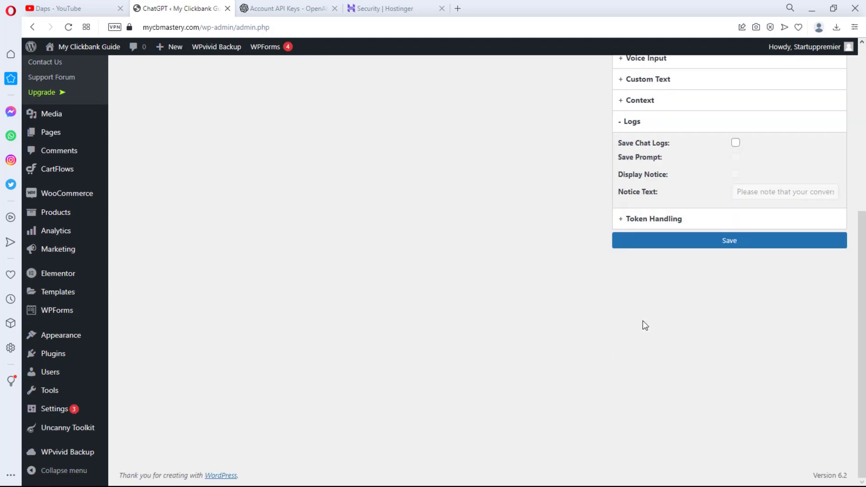
scroll(643, 316, up, 1)
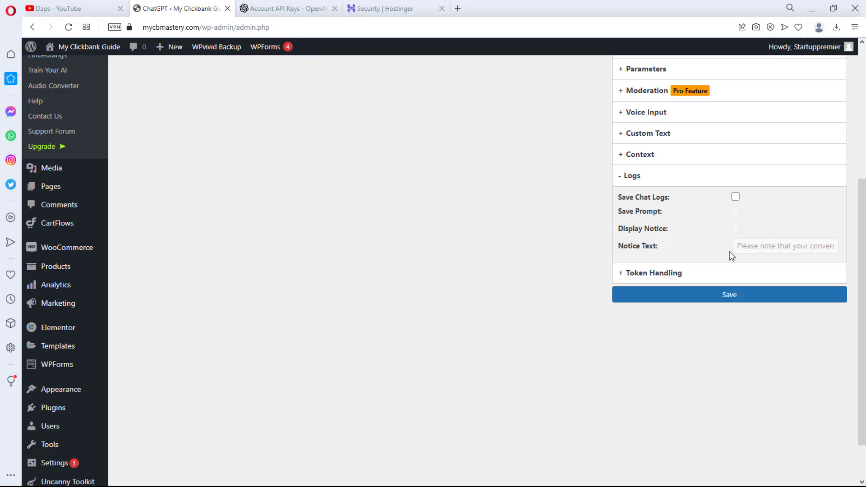
click(728, 296)
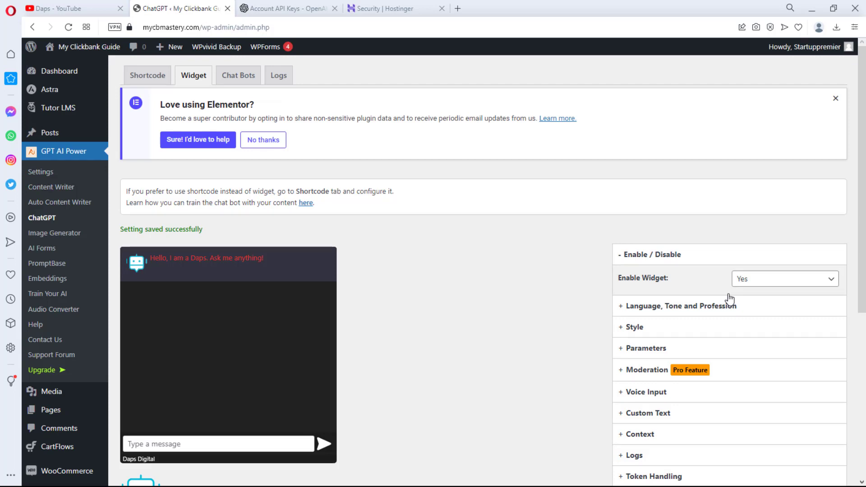
- Send 'hI dAPS' and then 'I am trying to know about about your course' in the chatbot preview
scroll(508, 296, down, 3)
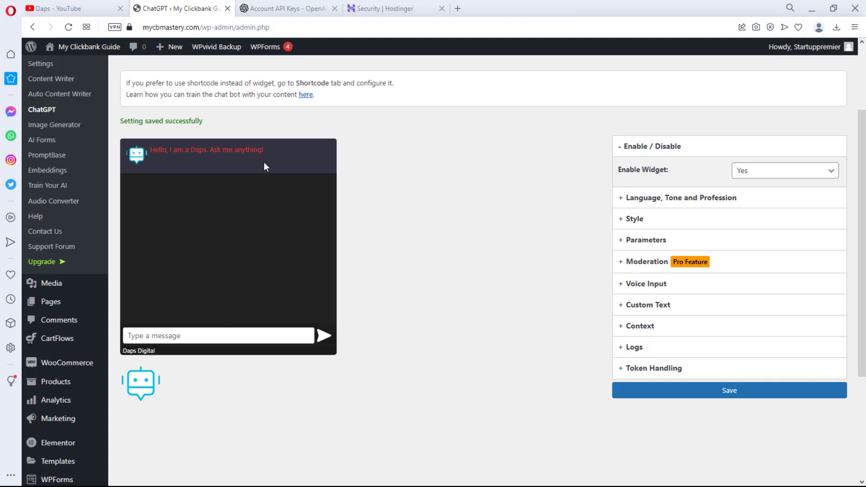
click(187, 335)
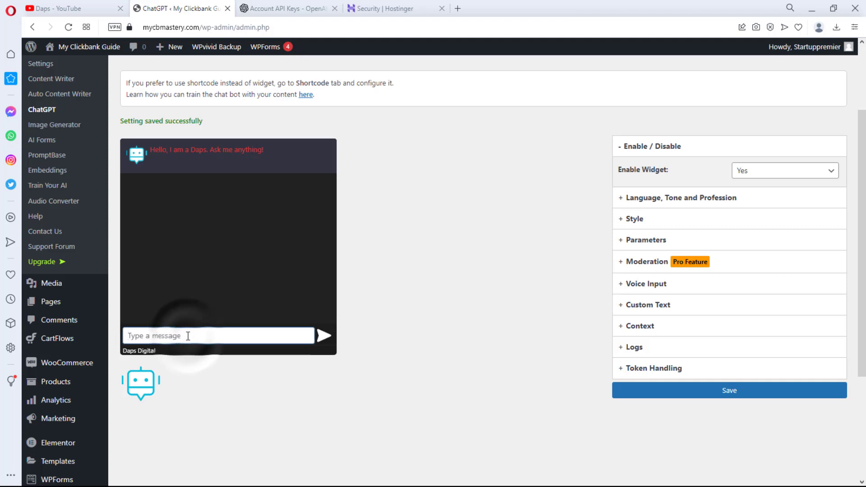
text(hI dAPS)
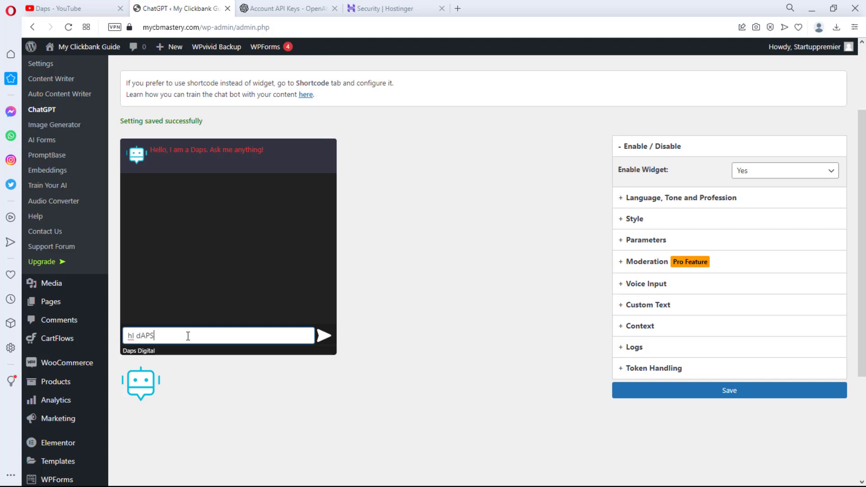
key(Return)
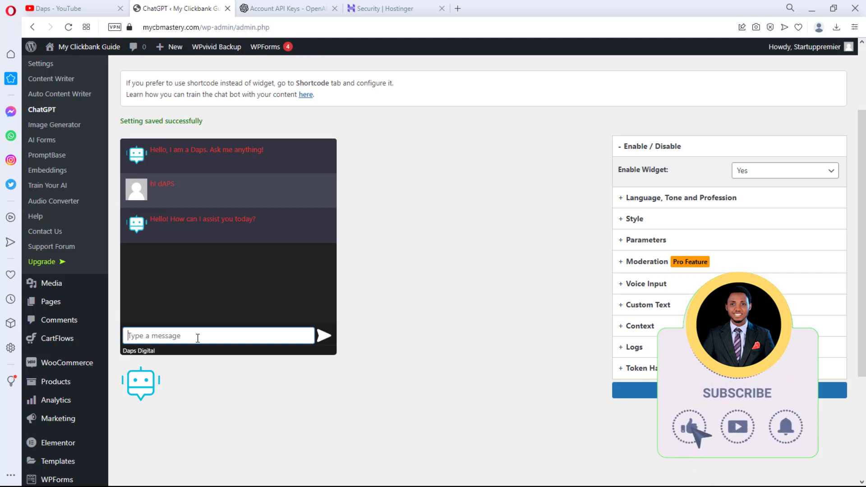
text(I am )
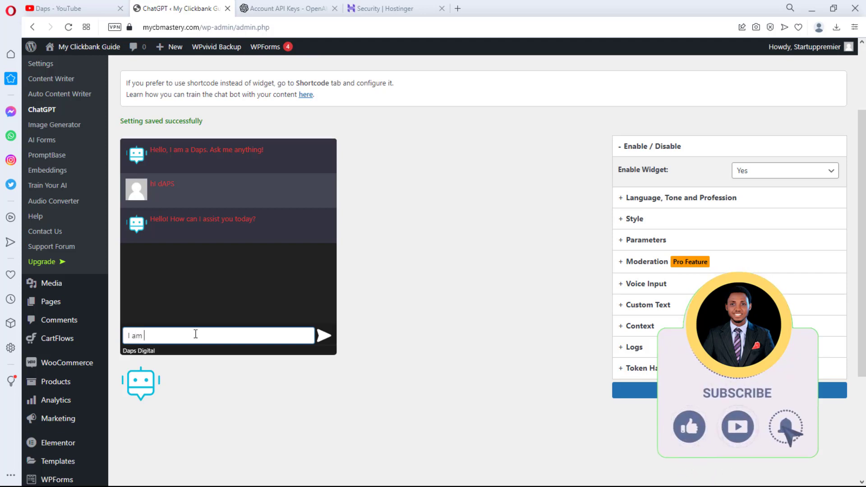
text(trying to kn)
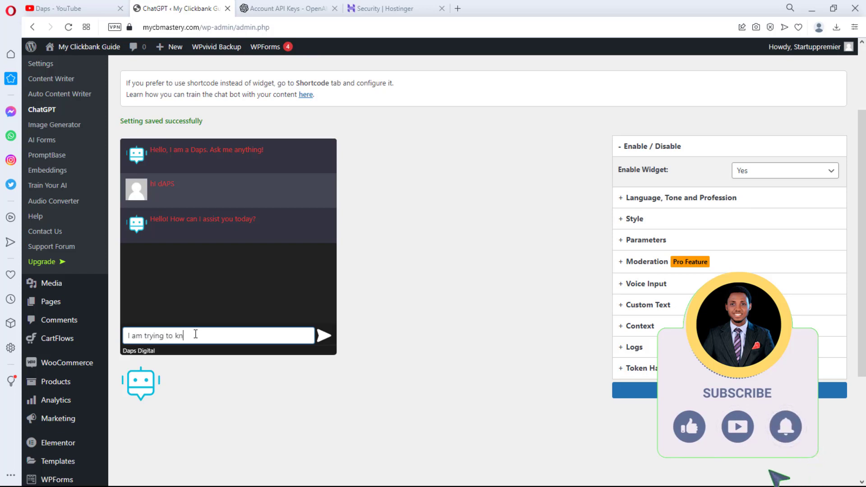
text(ow about about your course)
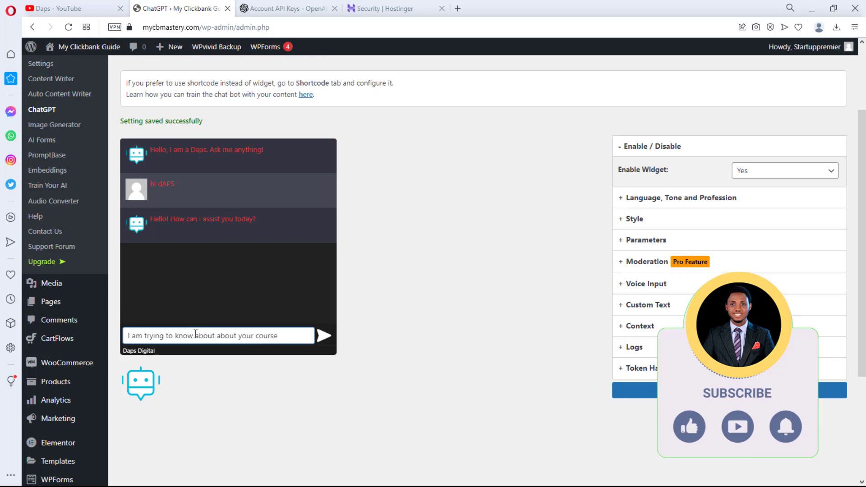
key(Return)
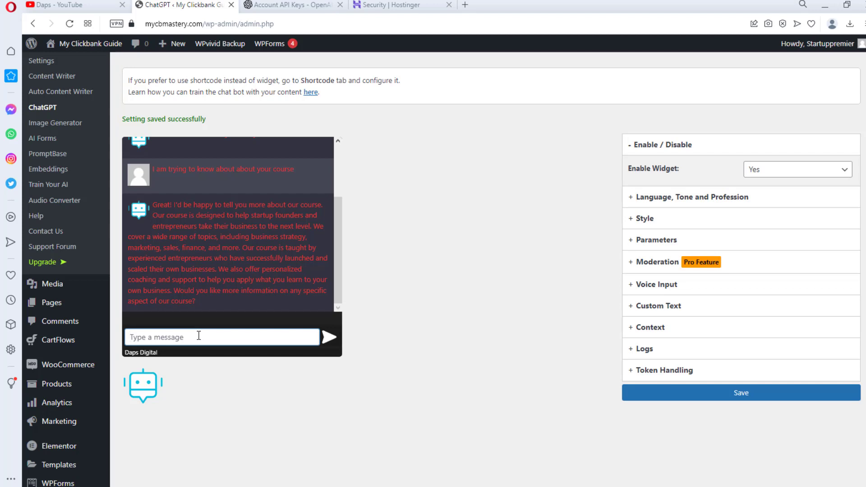
- In Style, upload the Talk to me photo and set it as the custom chat icon
click(653, 221)
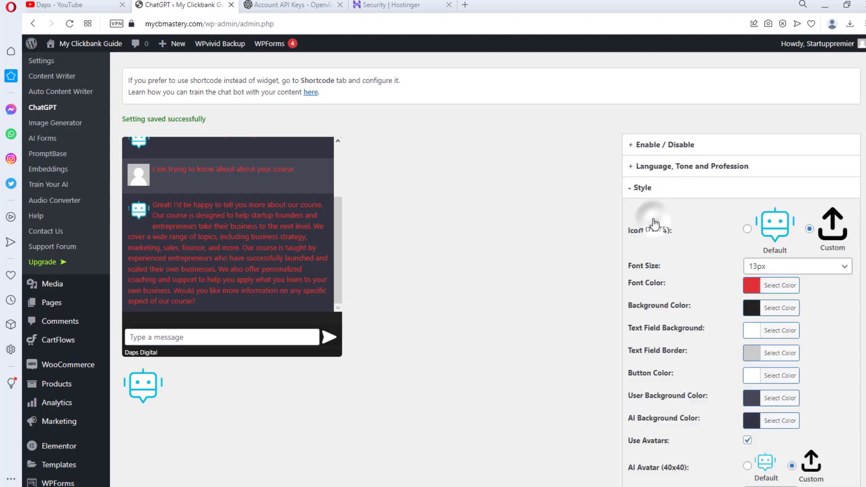
click(832, 236)
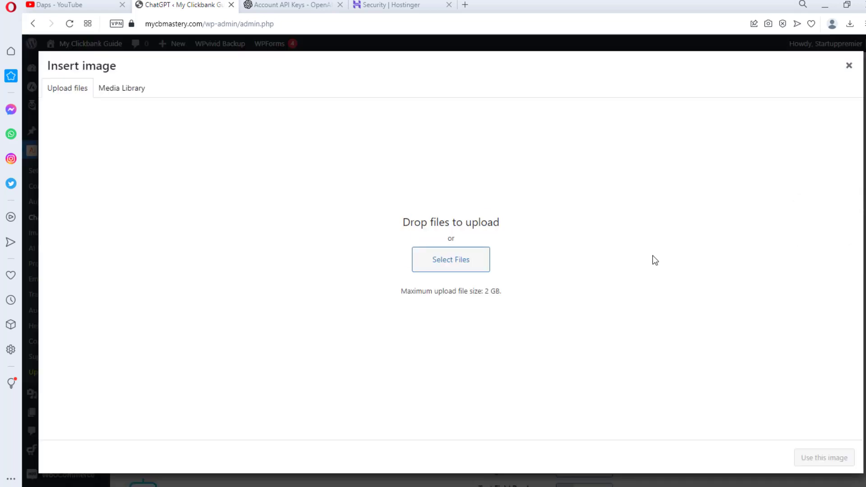
click(467, 259)
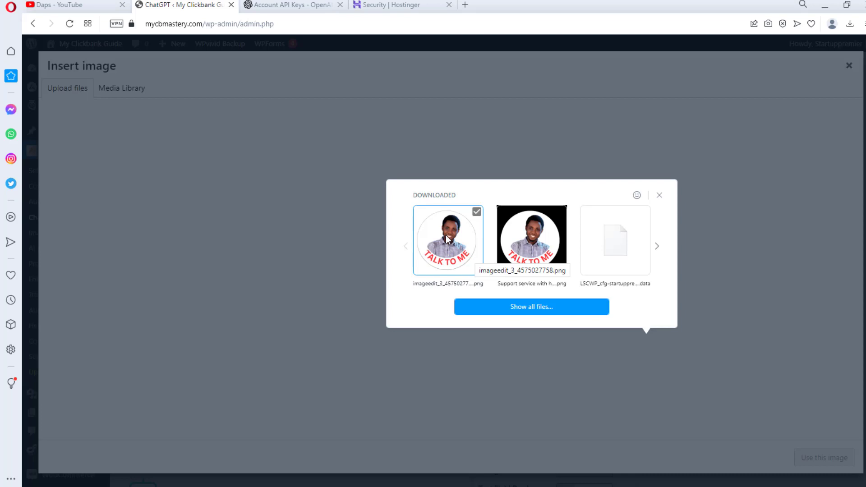
click(446, 235)
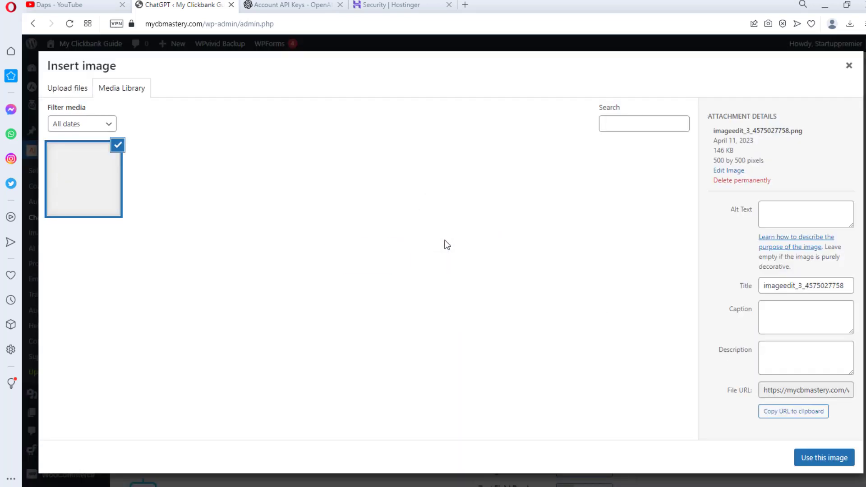
click(825, 459)
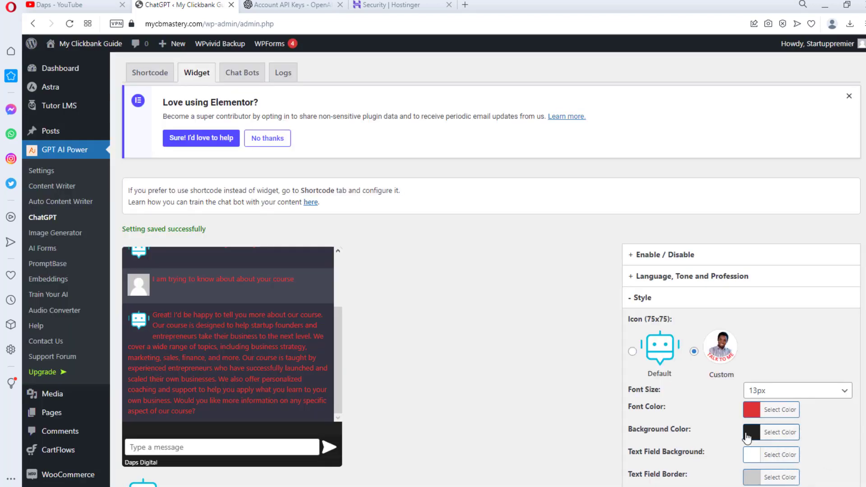
- Use the same Talk to me photo as the custom AI avatar and save the widget settings
scroll(803, 309, down, 1)
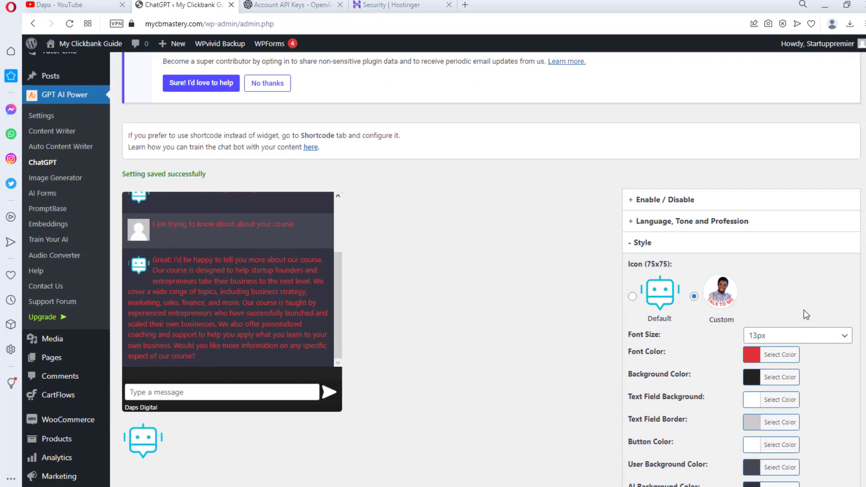
scroll(804, 309, down, 3)
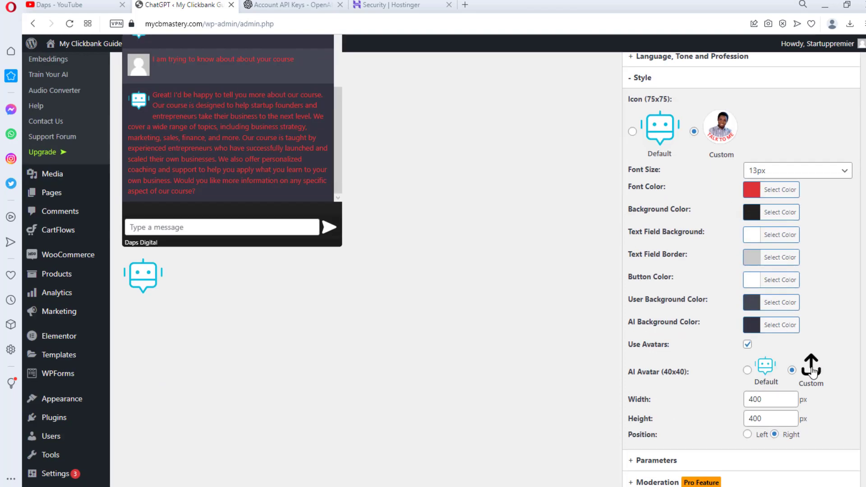
click(810, 367)
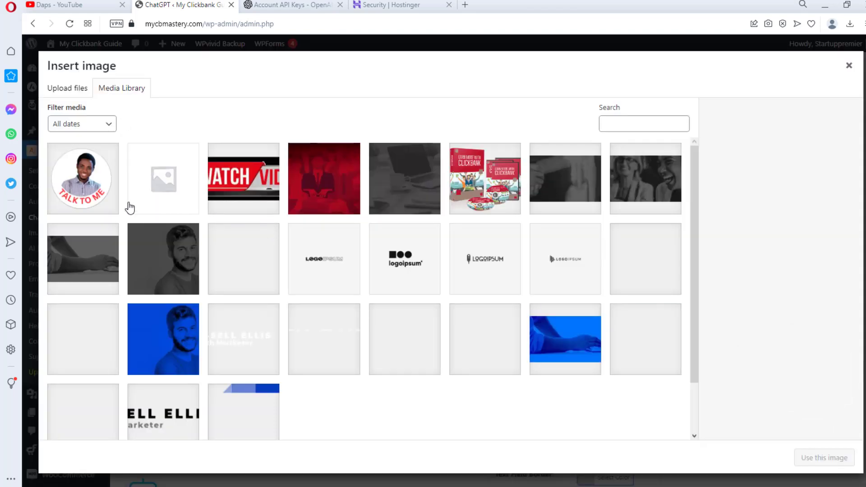
click(93, 187)
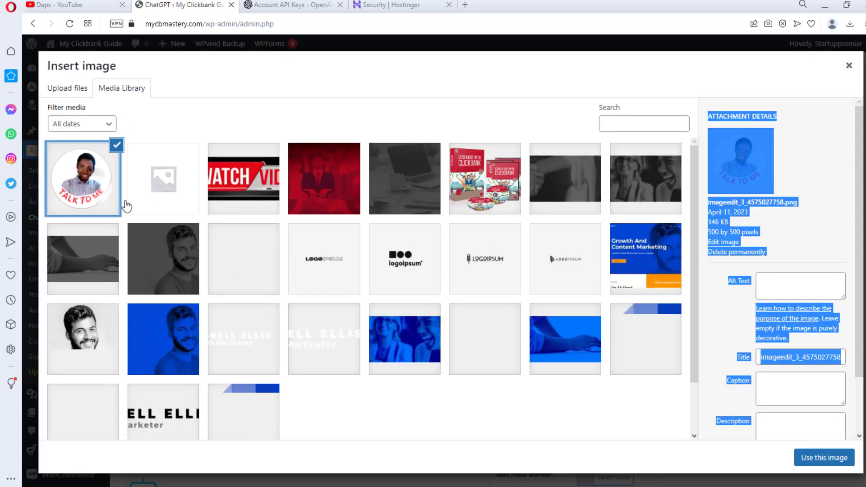
click(824, 458)
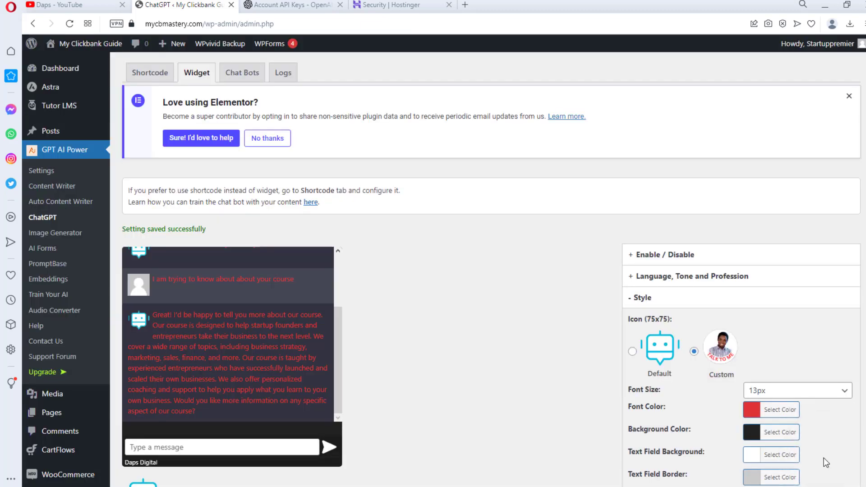
scroll(807, 426, down, 9)
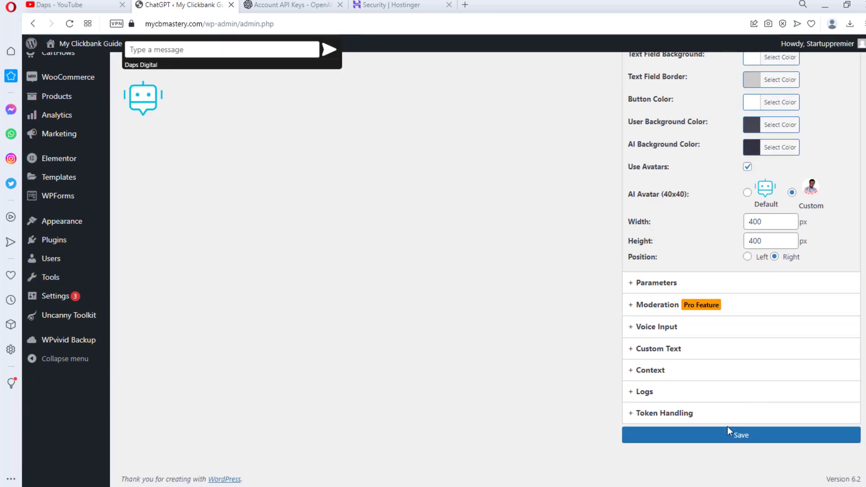
click(727, 427)
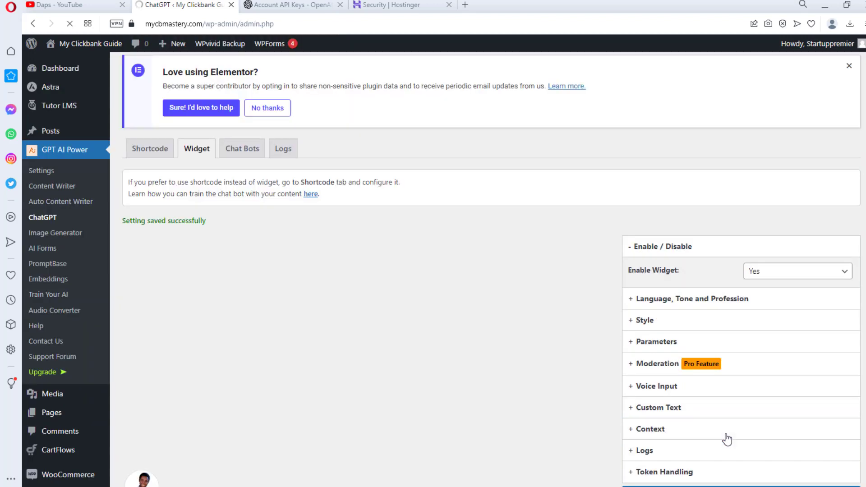
scroll(582, 336, down, 2)
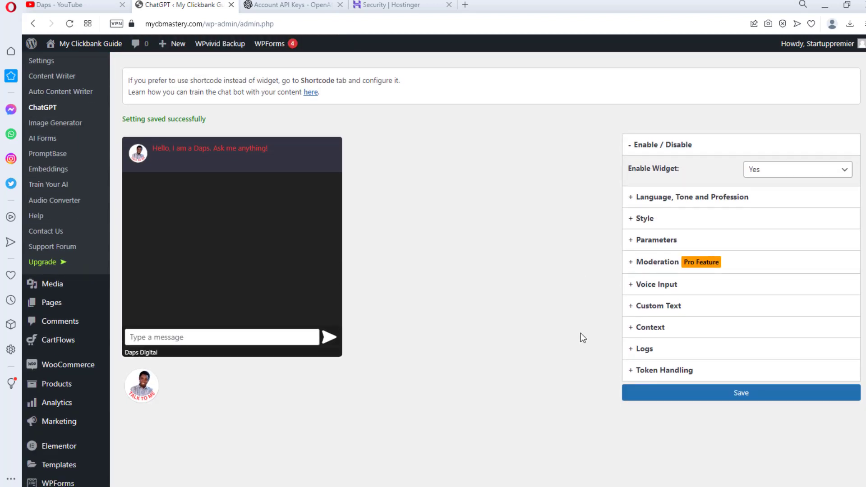
- Visit the live site from the admin bar and open the Talk to me chat window
mouse_move(63, 45)
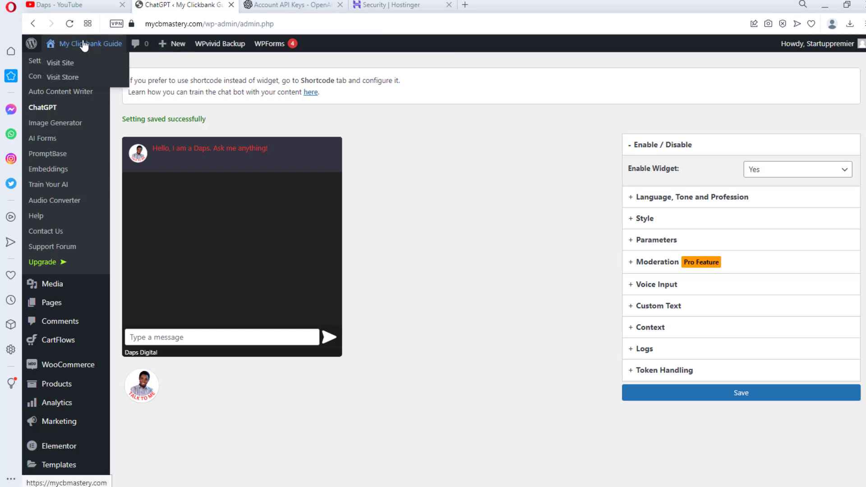
click(61, 62)
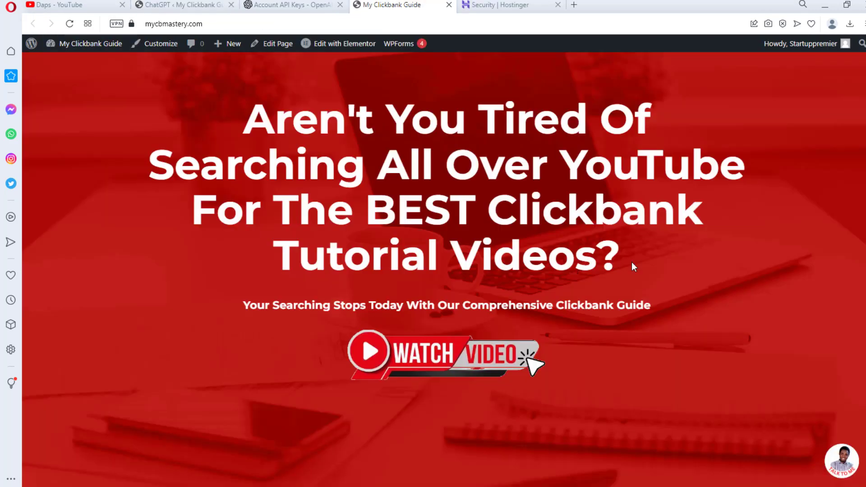
click(841, 464)
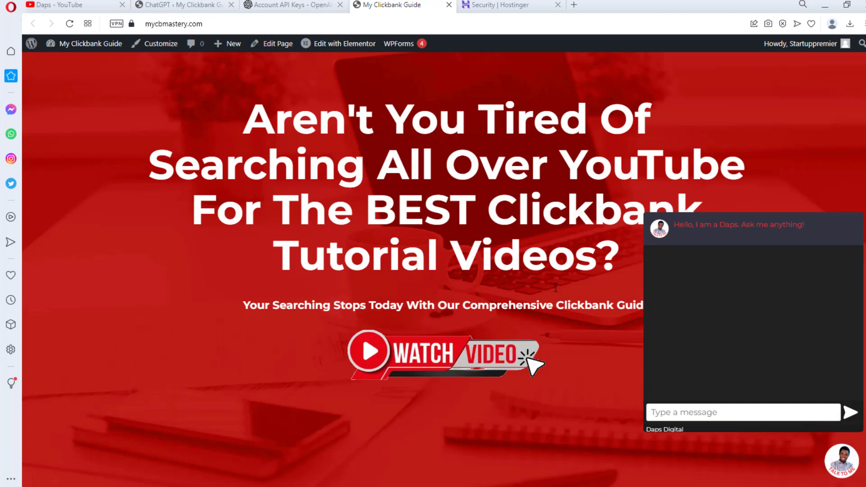
- Back in the admin, open GPT AI Power's Embeddings settings to check the cron job status
click(199, 4)
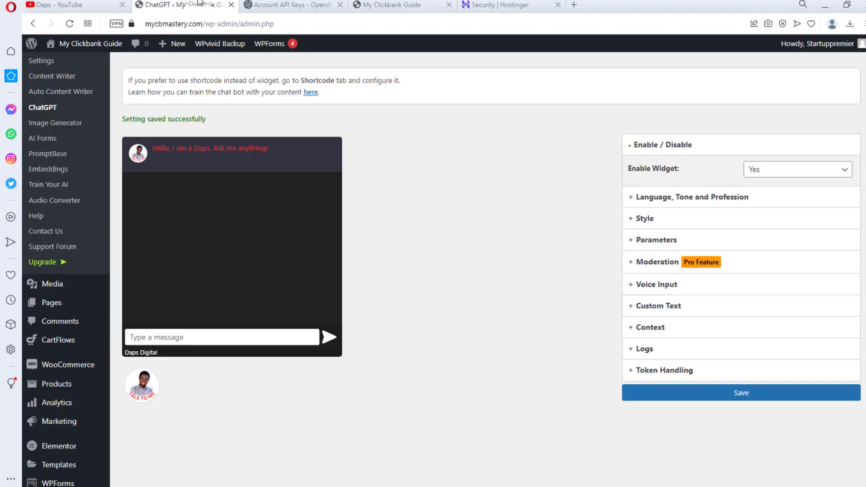
scroll(406, 233, up, 3)
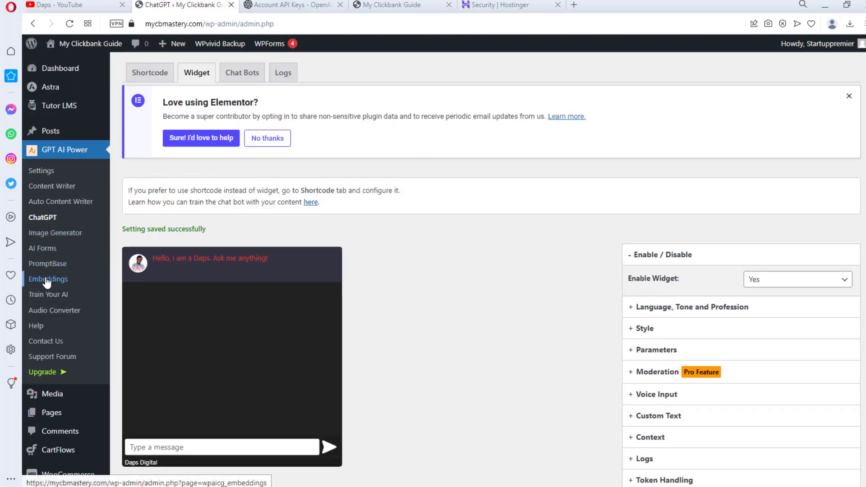
click(46, 280)
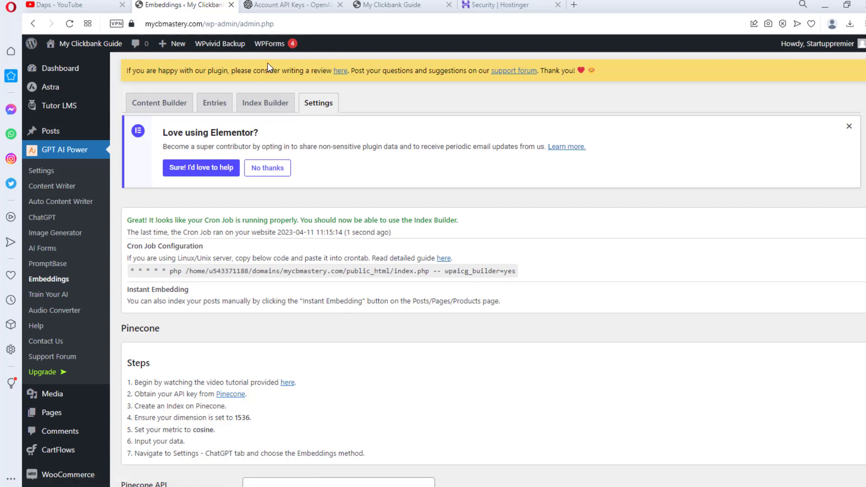
- In hPanel, go to Advanced > Cron Jobs for mycbmastery.com to reach the new cron job form
click(499, 5)
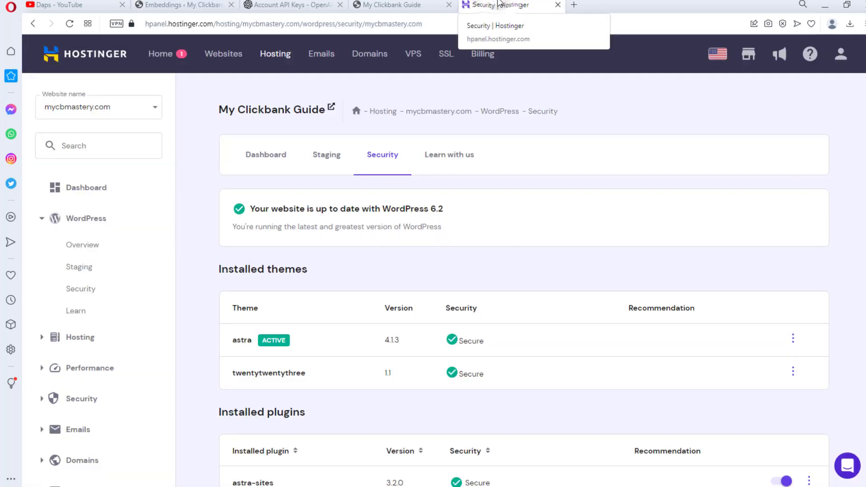
scroll(203, 176, down, 1)
scroll(196, 199, down, 6)
click(43, 312)
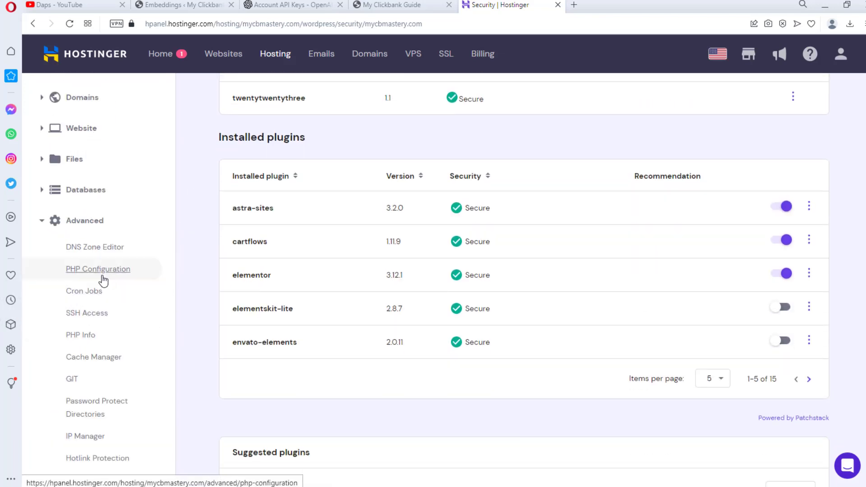
scroll(119, 293, down, 4)
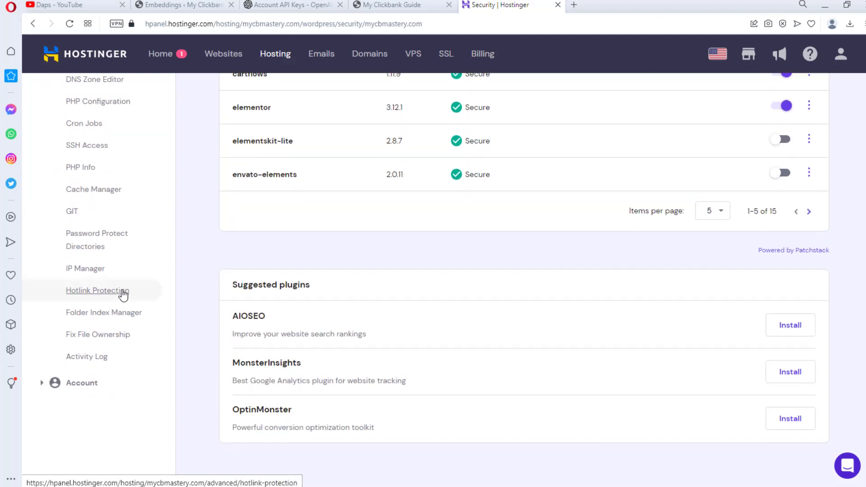
click(86, 109)
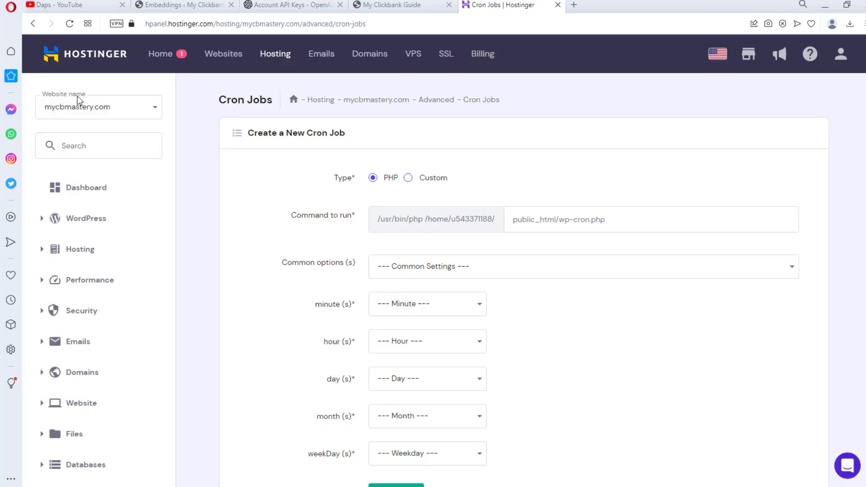
click(198, 5)
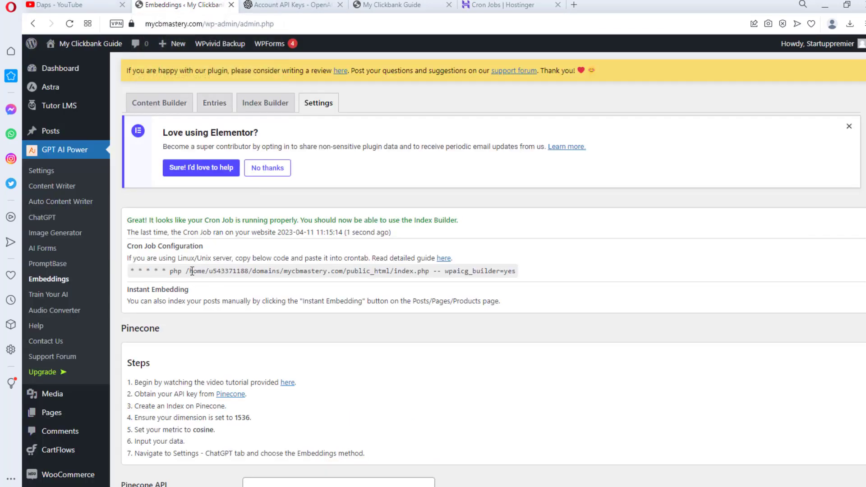
- Copy the plugin's cron command and paste it into hPanel's Command to run field
drag(516, 270, 129, 270)
click(327, 260)
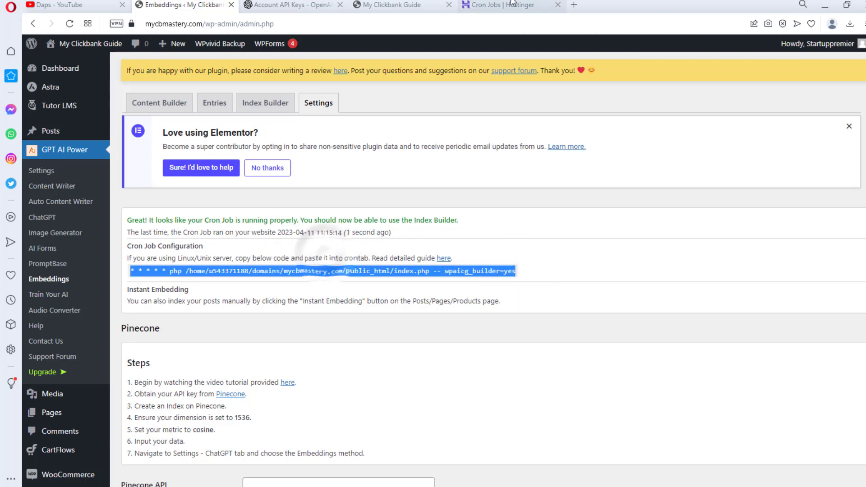
click(510, 4)
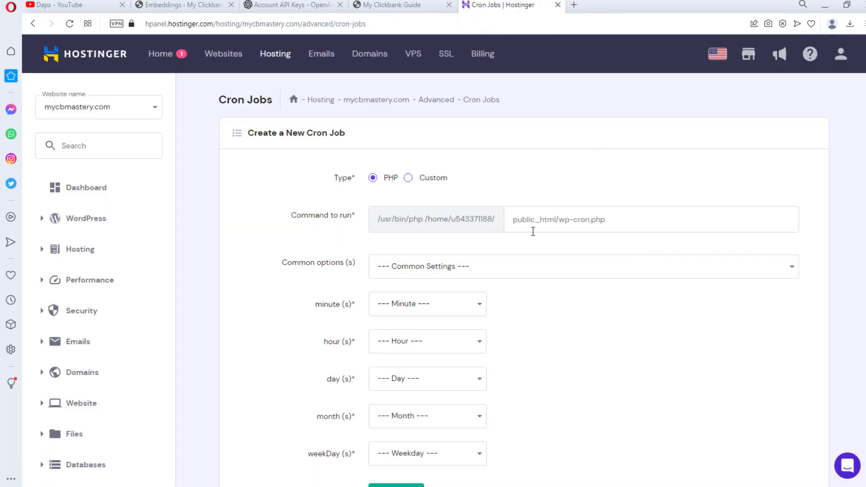
click(543, 218)
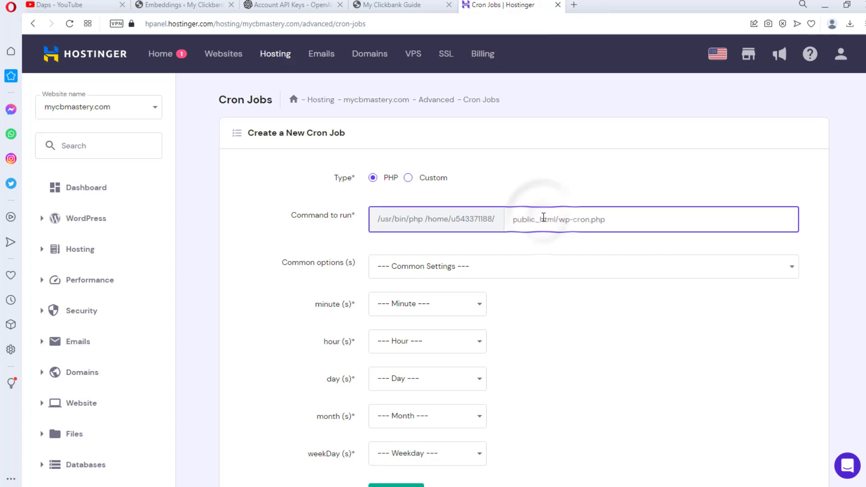
text(38/domains/mycbmastery.com/public_html/index.php -- wpaicg_builder=yes)
key(ctrl+z)
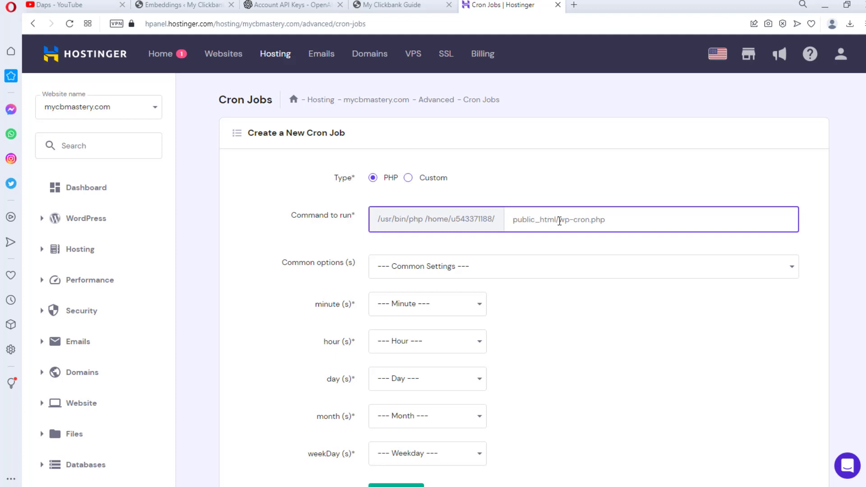
key(ctrl+v)
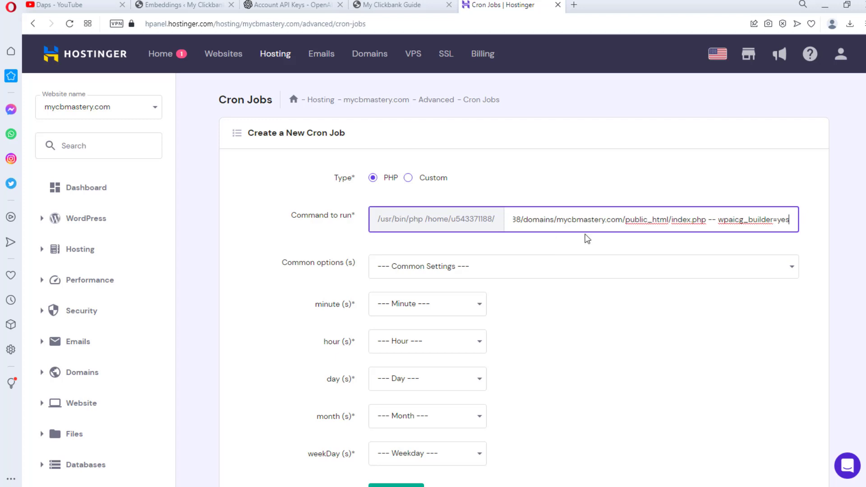
- Trim the leading path so the command reads public_html/index.php -- wpaicg_builder=yes
drag(622, 221, 485, 215)
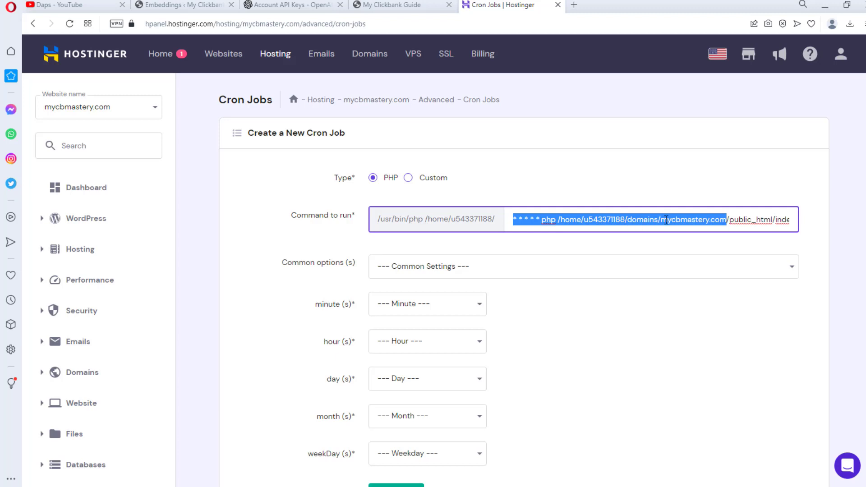
key(BackSpace)
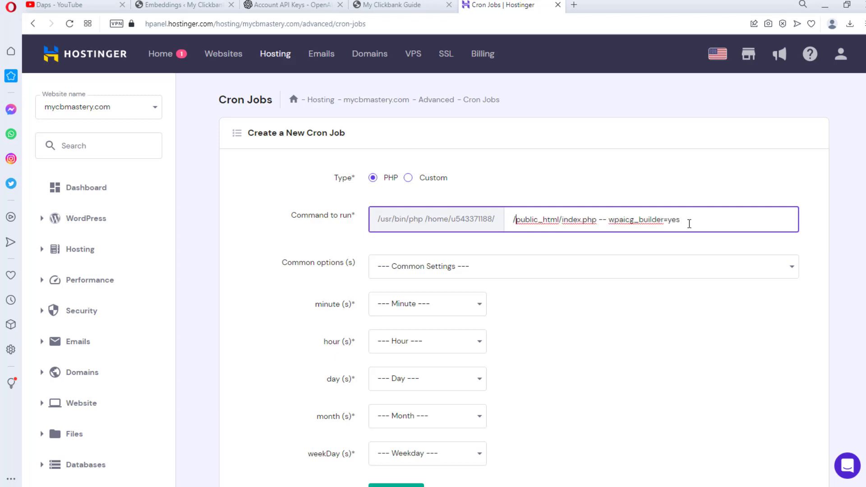
key(Delete)
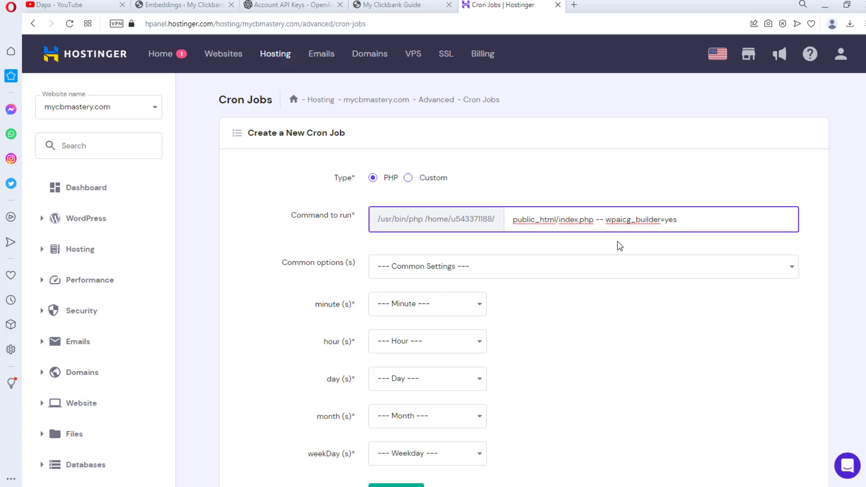
click(185, 5)
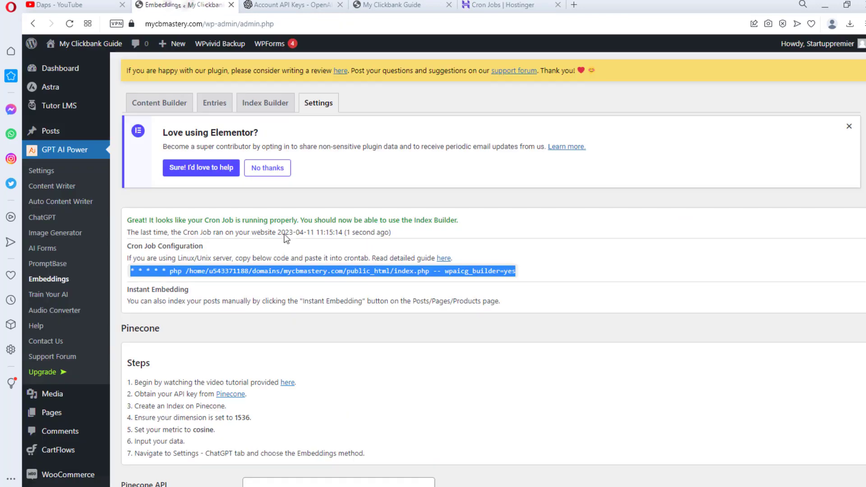
key(ctrl+Tab)
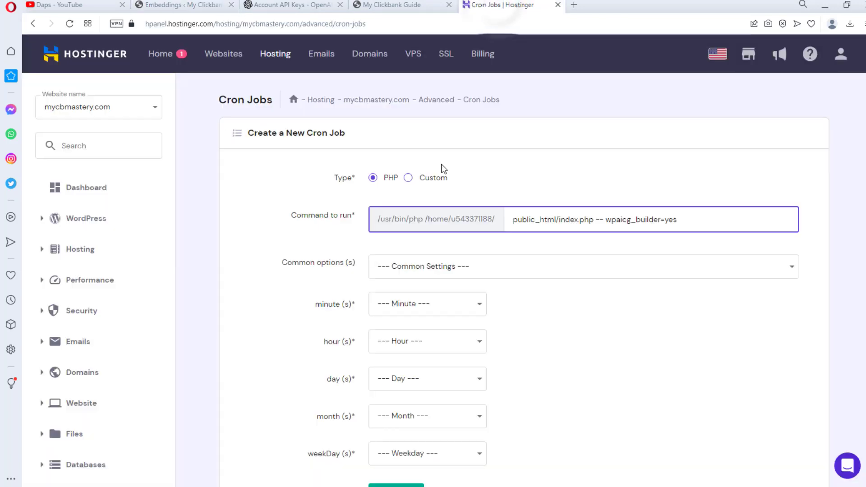
- Set the cron job's minute, hour and day schedules to Every (*)
scroll(493, 275, down, 3)
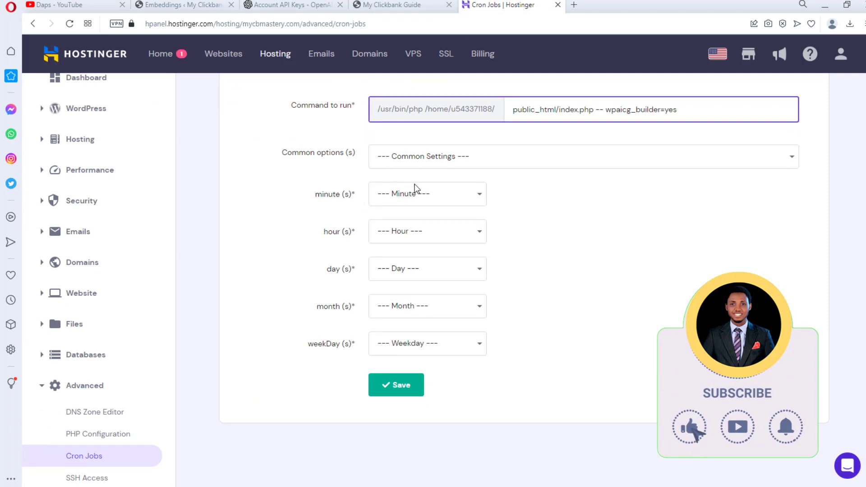
click(464, 192)
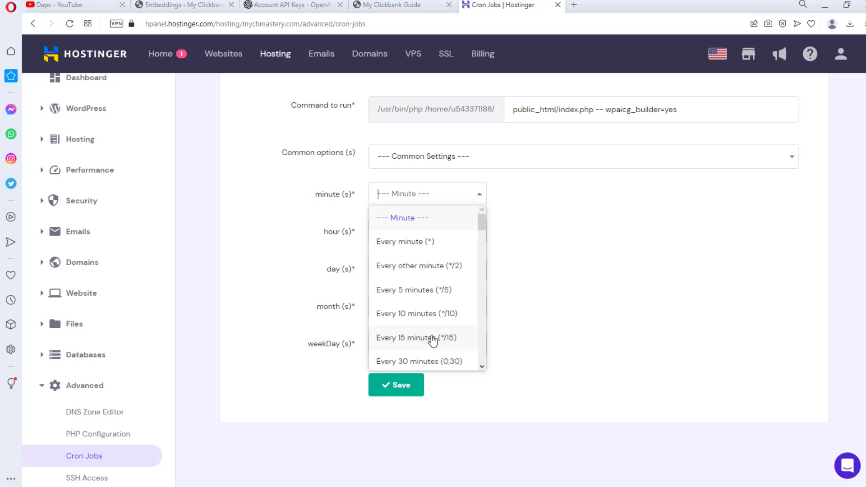
click(421, 244)
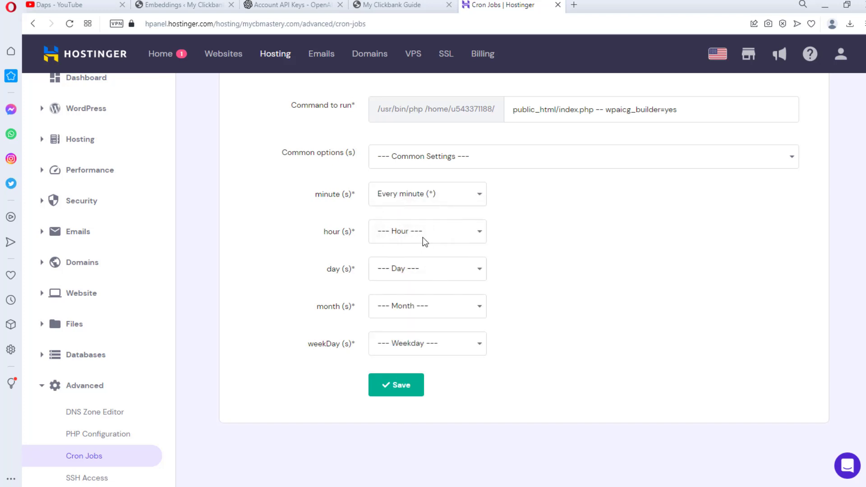
click(423, 237)
scroll(412, 298, down, 5)
scroll(414, 302, down, 4)
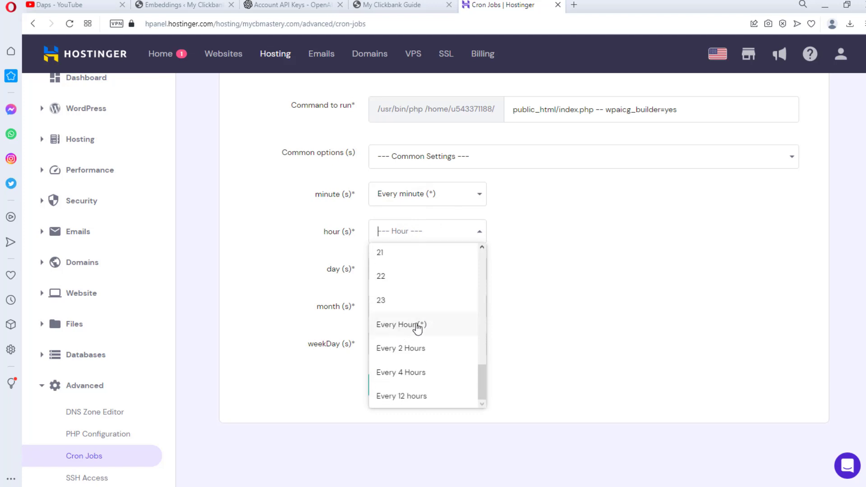
click(417, 325)
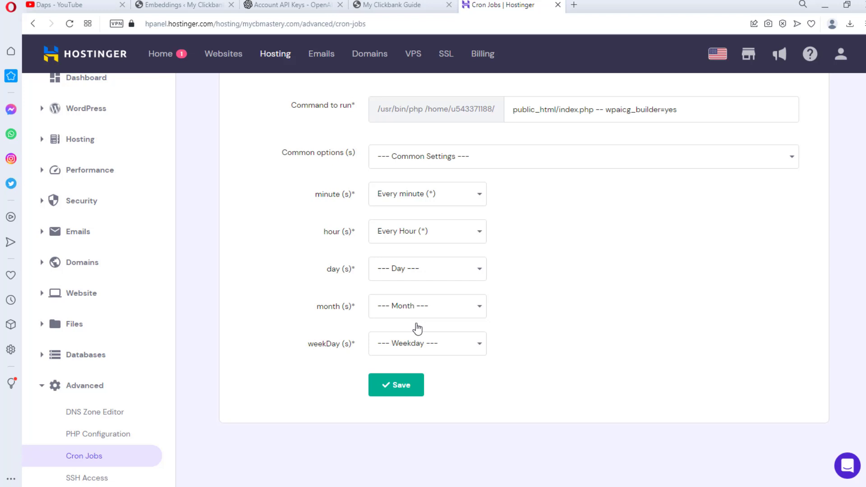
click(432, 270)
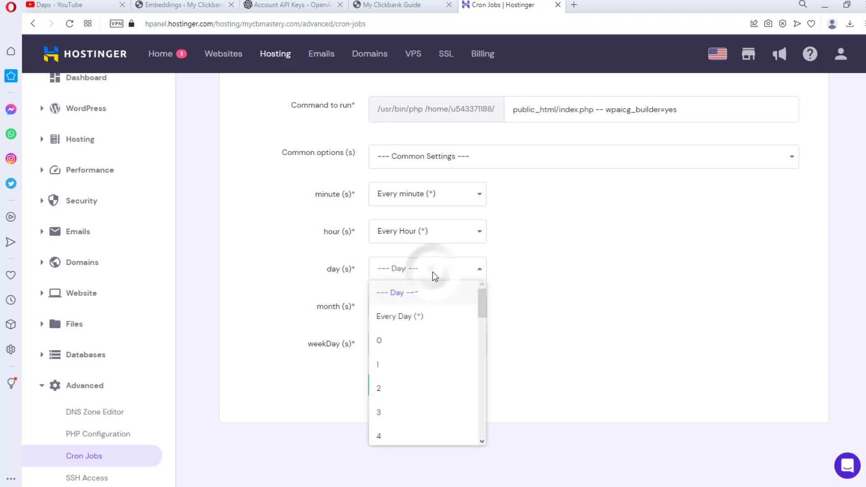
click(408, 317)
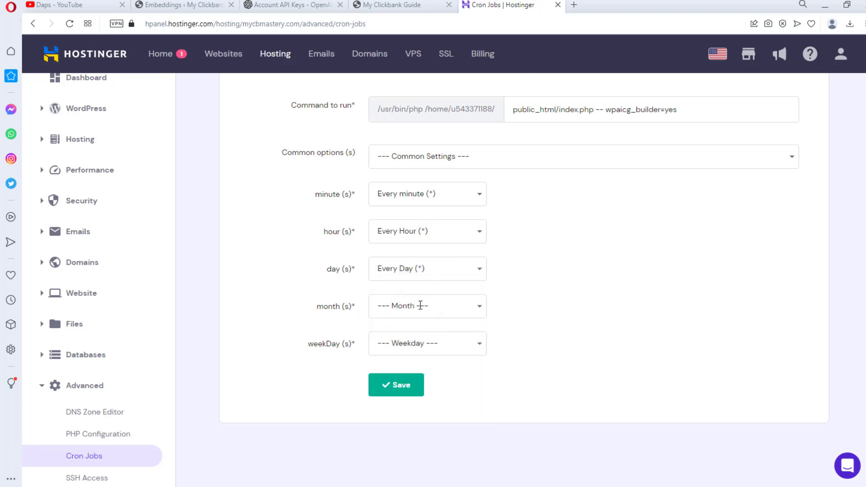
- Set month and weekday to Every (*), save the cron job, and return to Embeddings
click(420, 305)
scroll(424, 379, down, 3)
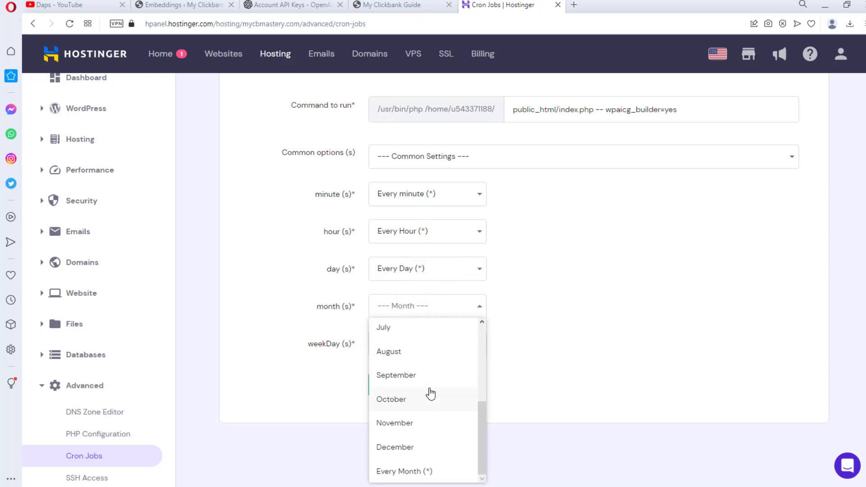
click(432, 471)
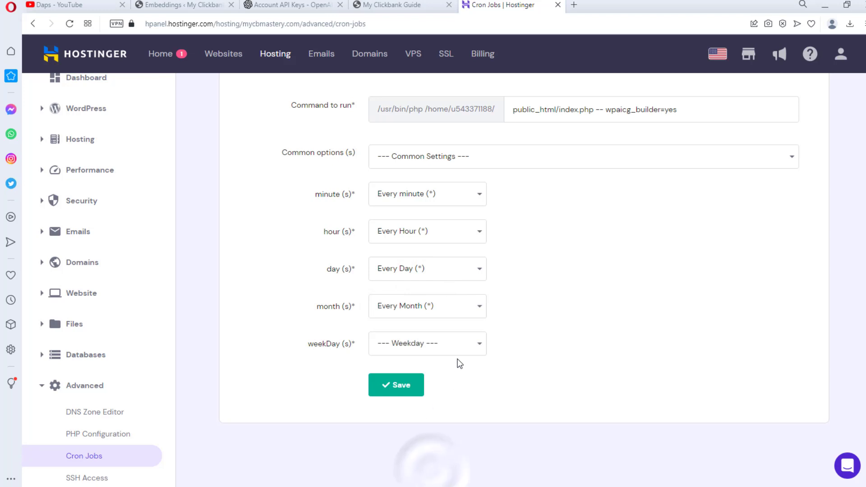
click(457, 343)
scroll(449, 387, down, 2)
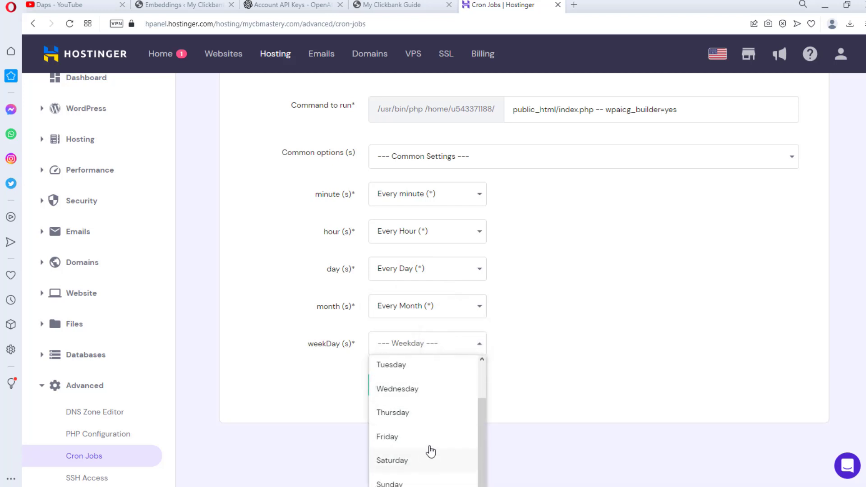
scroll(546, 397, down, 4)
scroll(545, 396, down, 2)
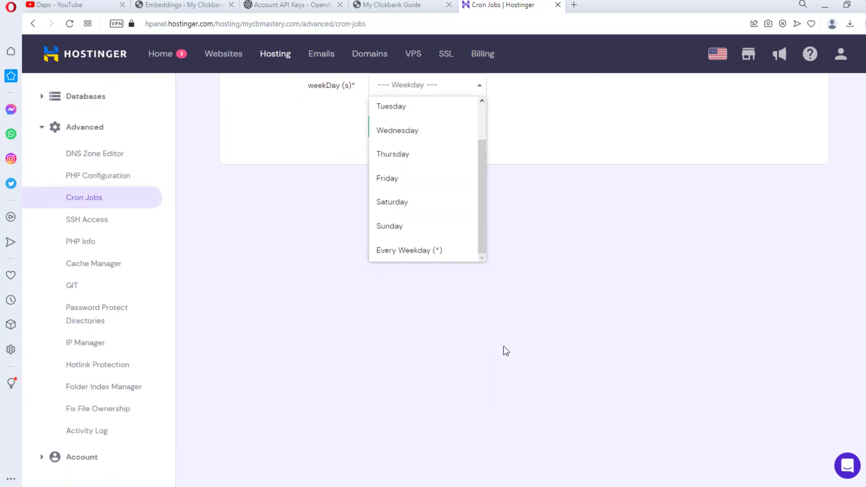
click(407, 251)
scroll(528, 302, up, 6)
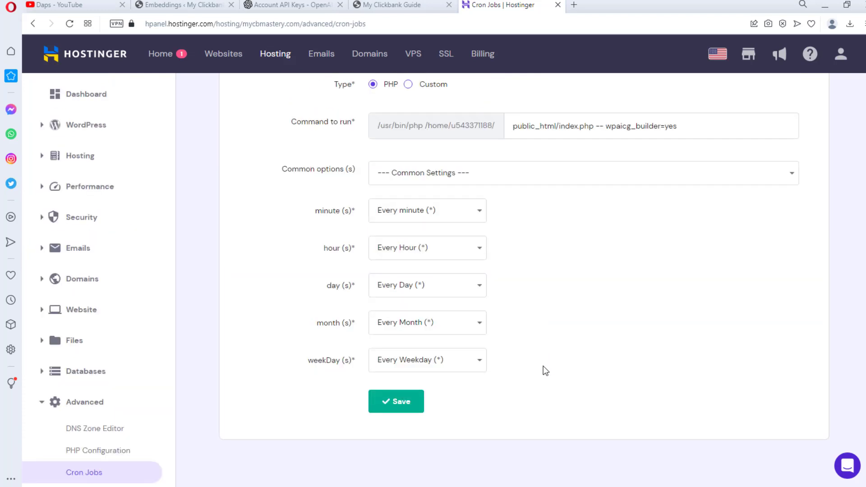
click(396, 402)
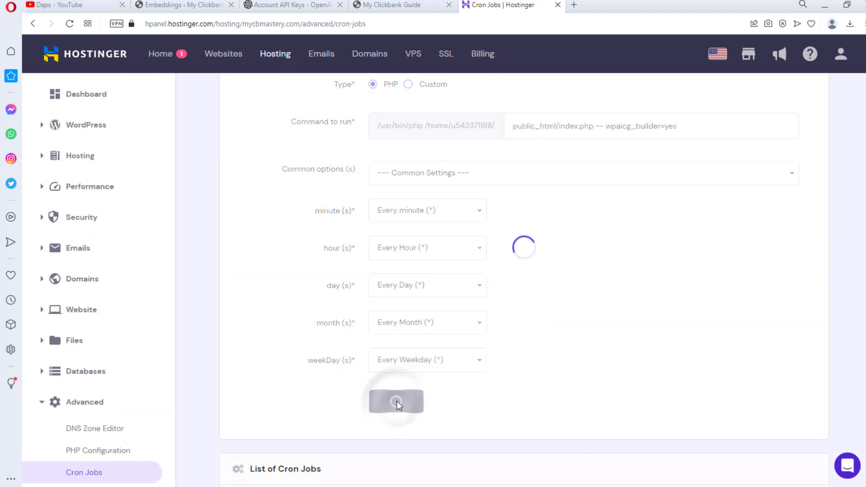
scroll(636, 330, down, 5)
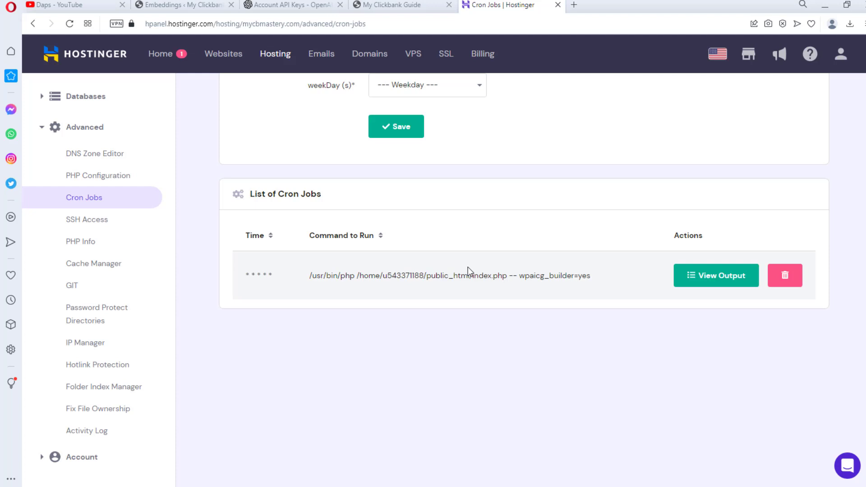
click(171, 5)
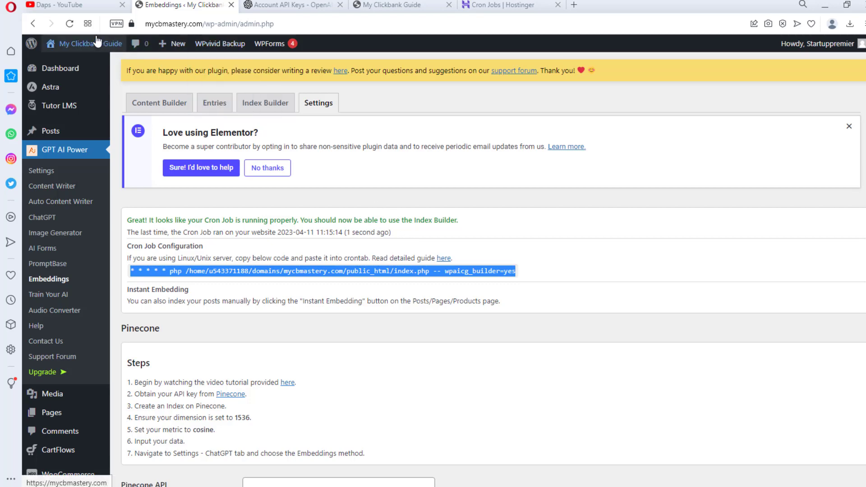
- Open the Pinecone link from the Embeddings setup steps in a new browser tab and switch to it
click(71, 22)
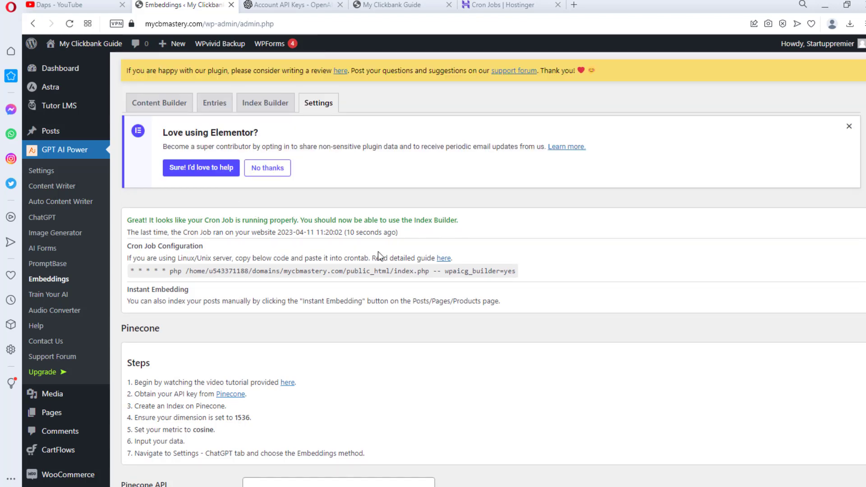
scroll(455, 268, down, 2)
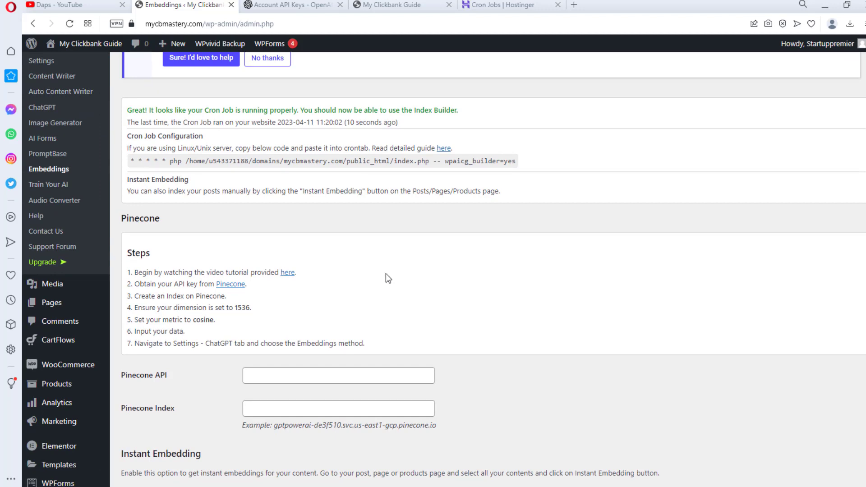
scroll(386, 273, down, 1)
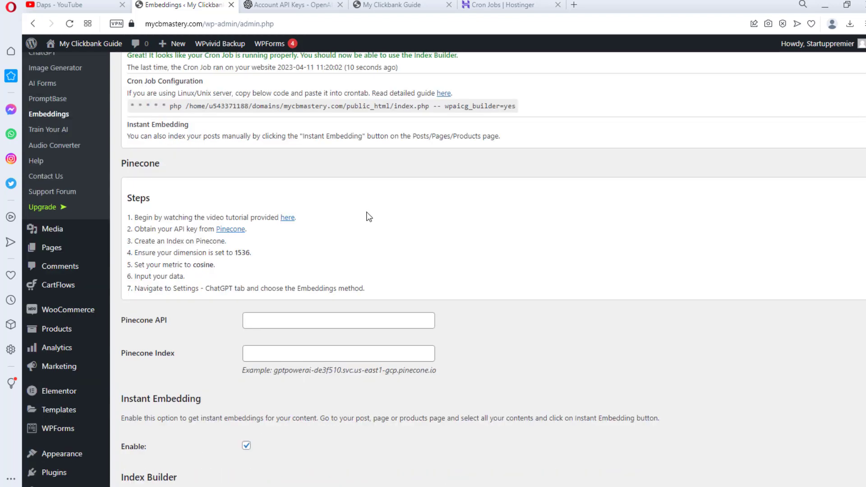
right_click(234, 229)
click(262, 239)
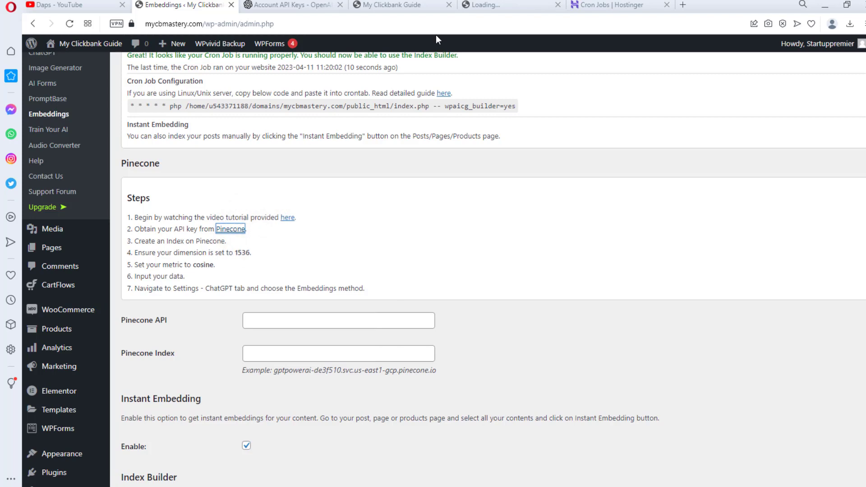
click(498, 6)
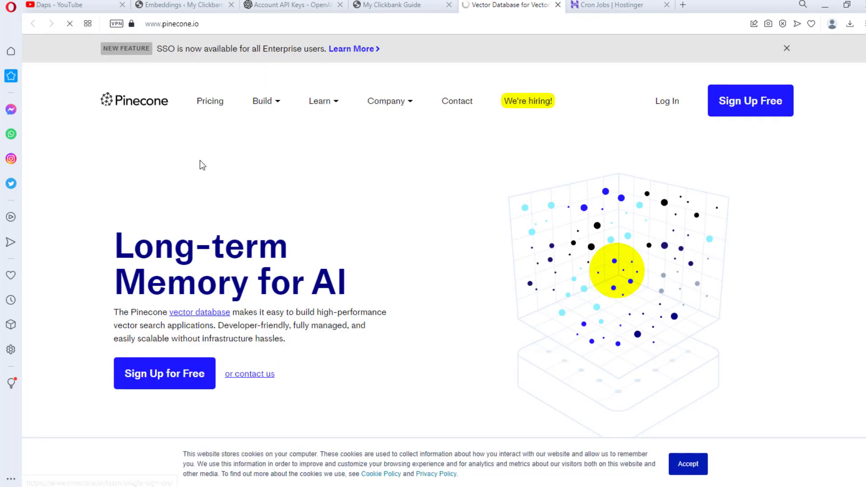
- Sign up for Pinecone with Google and open Create Your First Index in the console
click(177, 384)
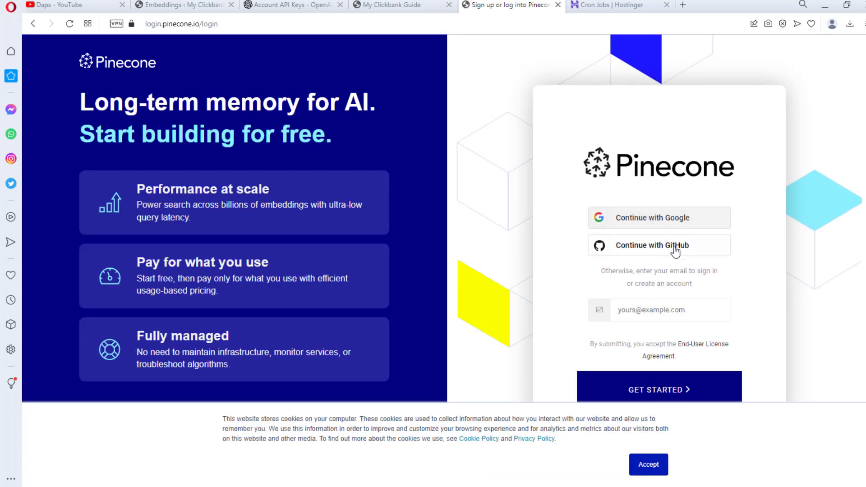
click(648, 217)
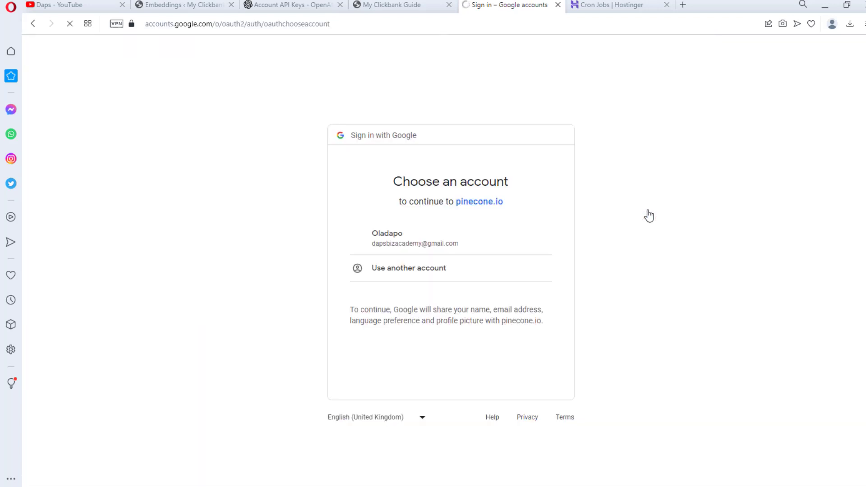
click(410, 248)
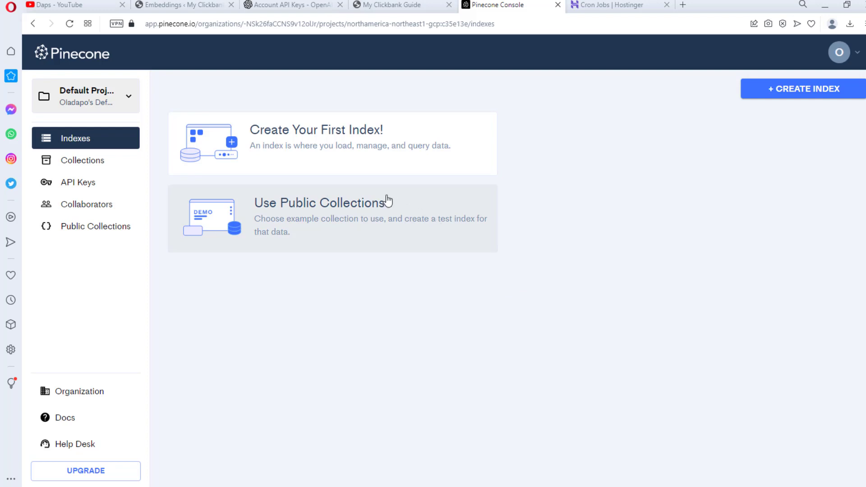
click(303, 149)
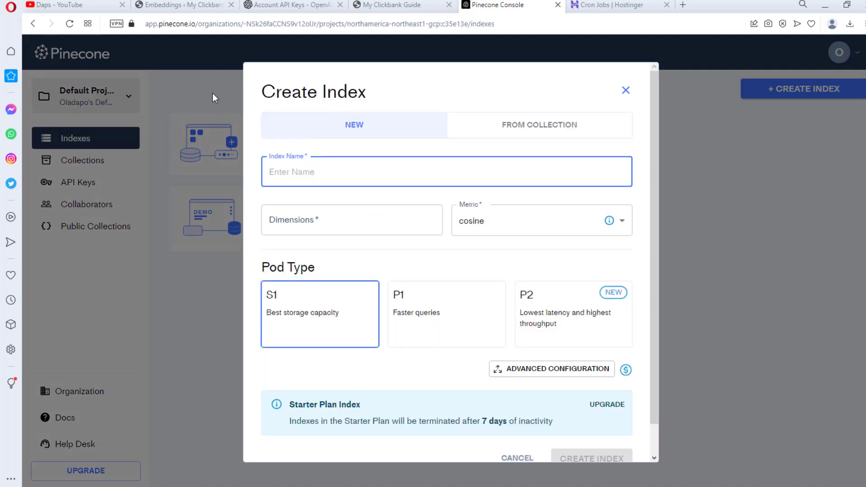
- Create the Pinecone index 'daps' with 1536 dimensions (copied from the plugin steps), cosine metric and S1 pod
click(185, 5)
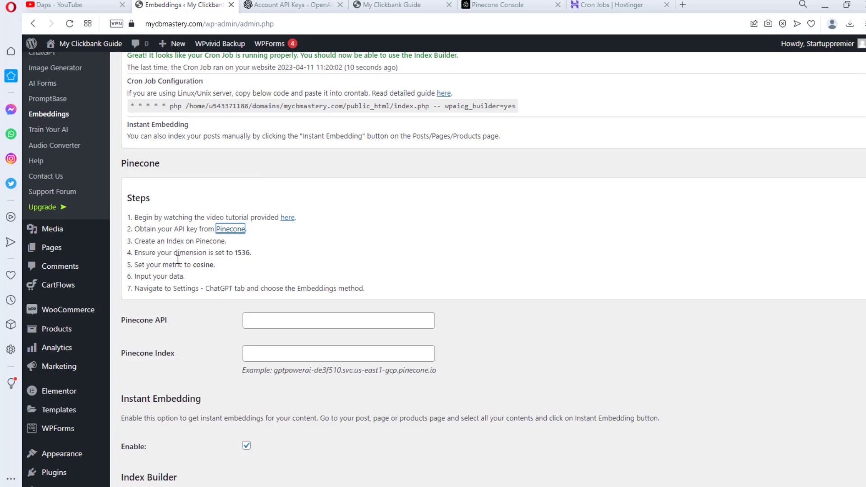
drag(251, 254, 238, 251)
key(ctrl+c)
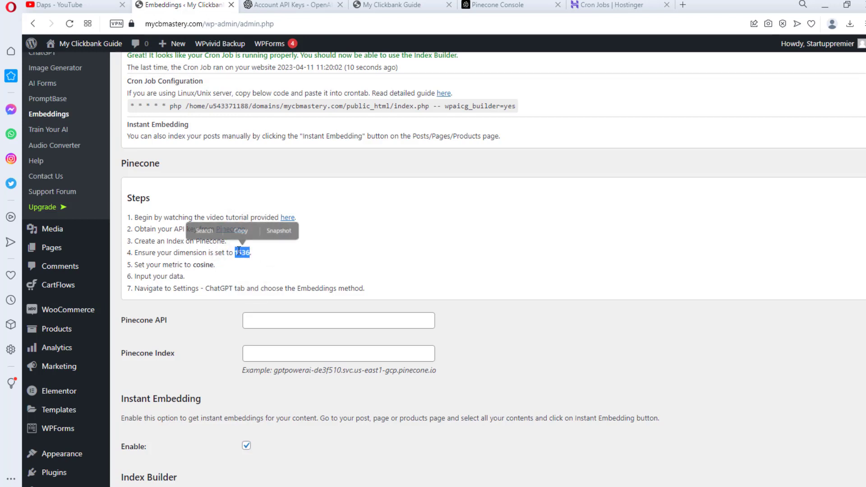
key(ctrl+Tab)
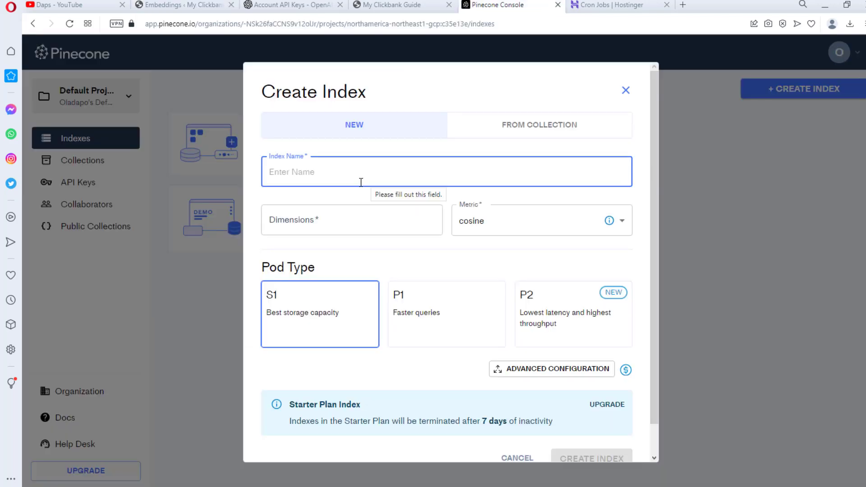
click(325, 222)
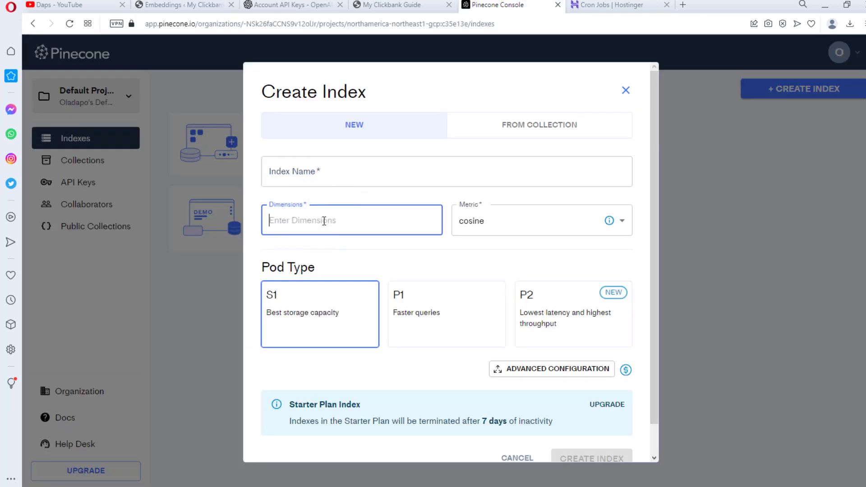
key(ctrl+v)
click(307, 174)
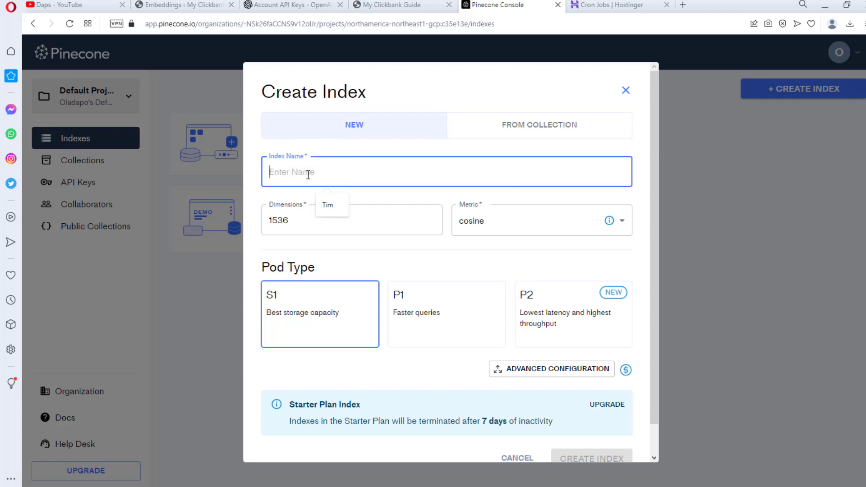
text(Ti)
key(BackSpace)
key(BackSpace)
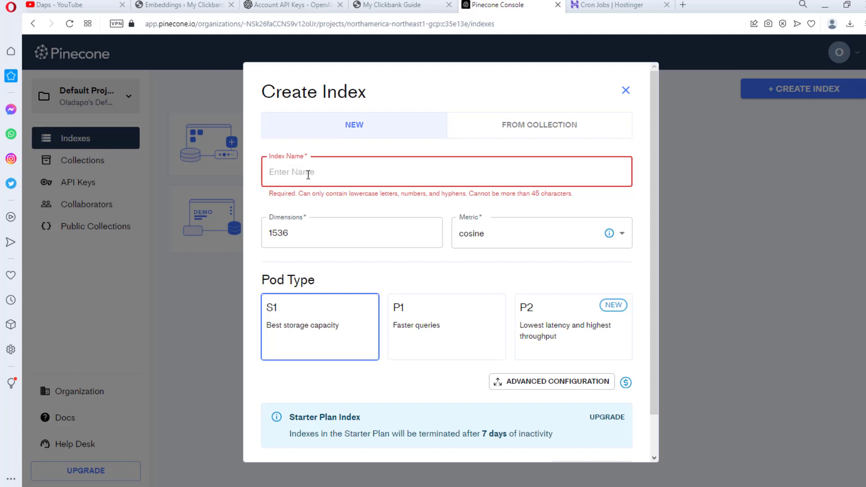
text(daps)
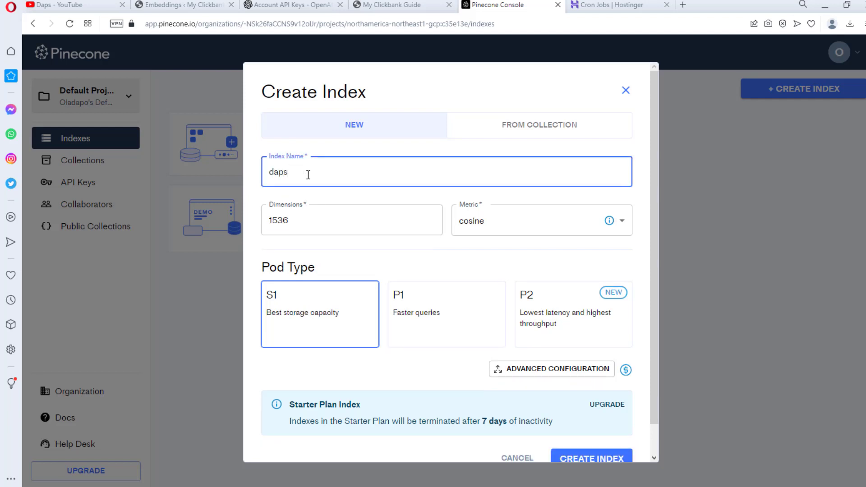
scroll(536, 243, down, 1)
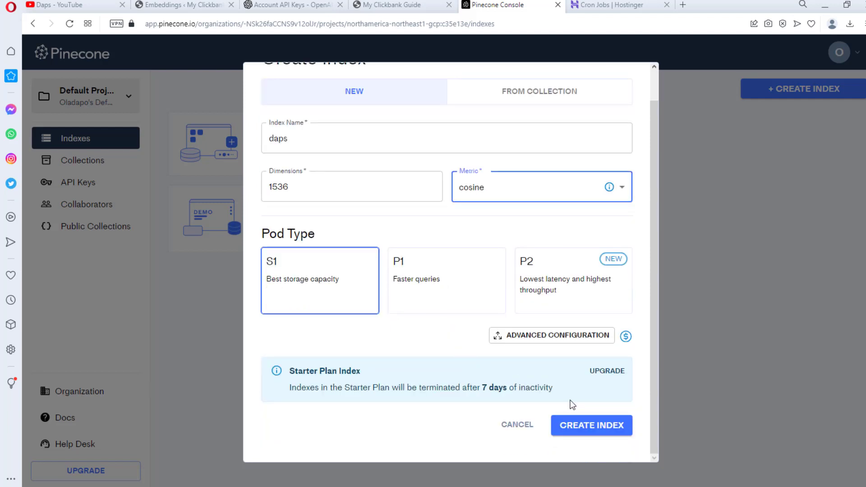
click(589, 428)
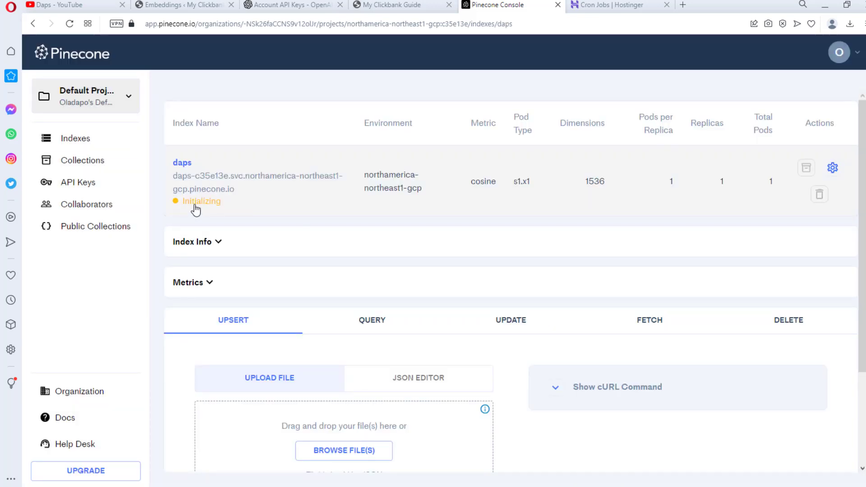
- Copy the daps index host address into the plugin's Pinecone Index field
click(210, 283)
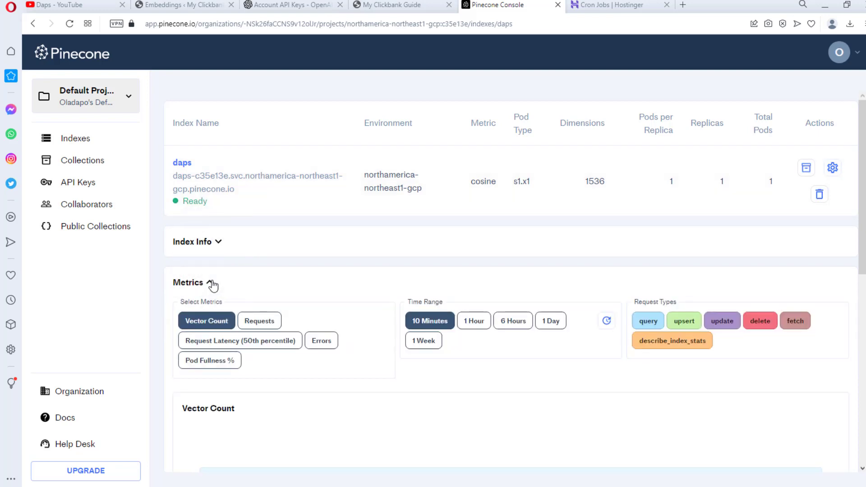
click(211, 282)
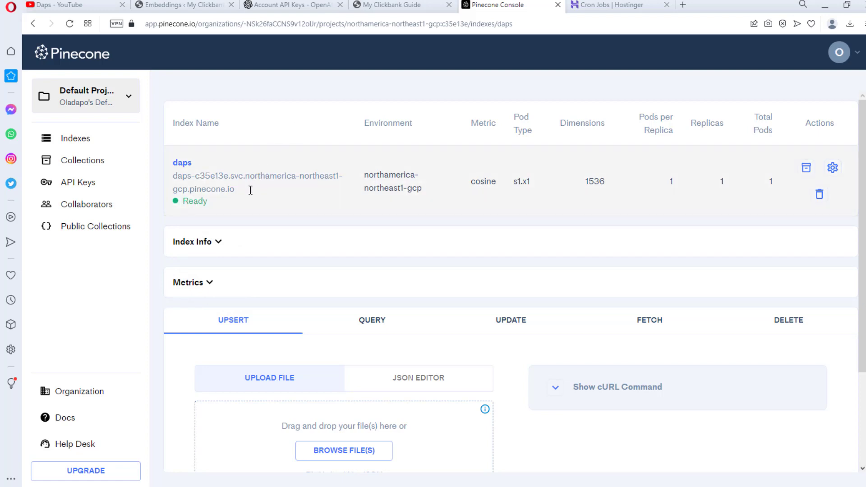
drag(248, 190, 177, 175)
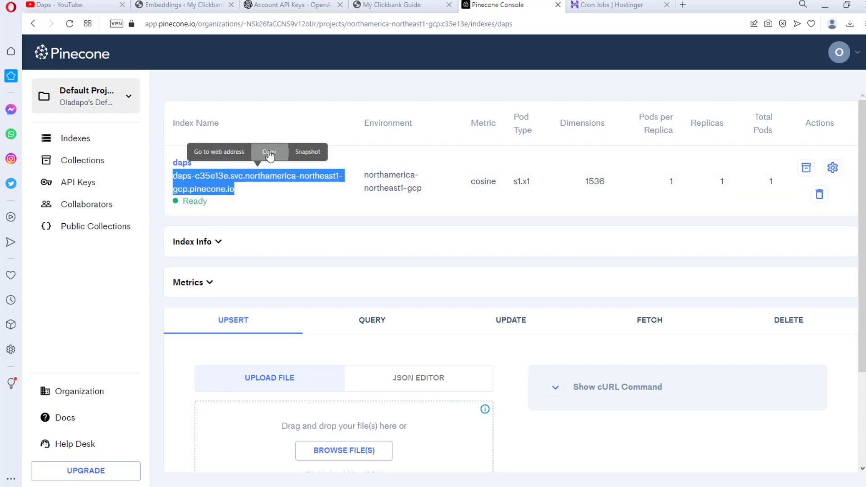
click(268, 152)
click(212, 5)
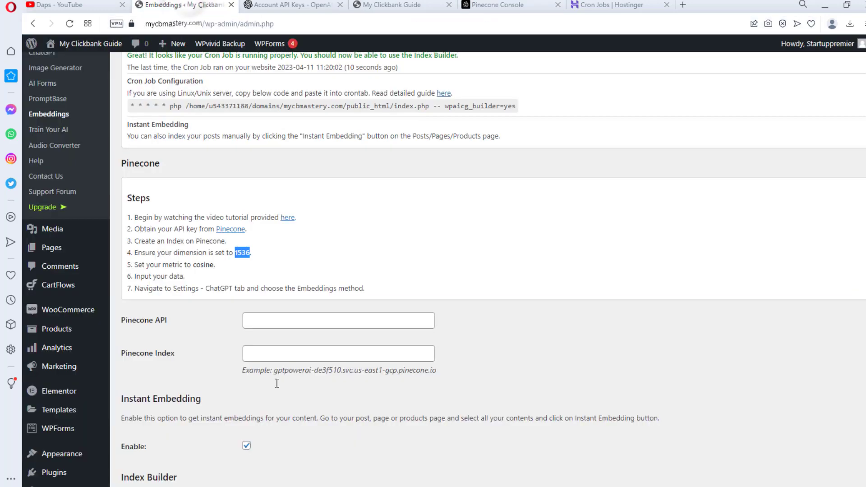
click(250, 351)
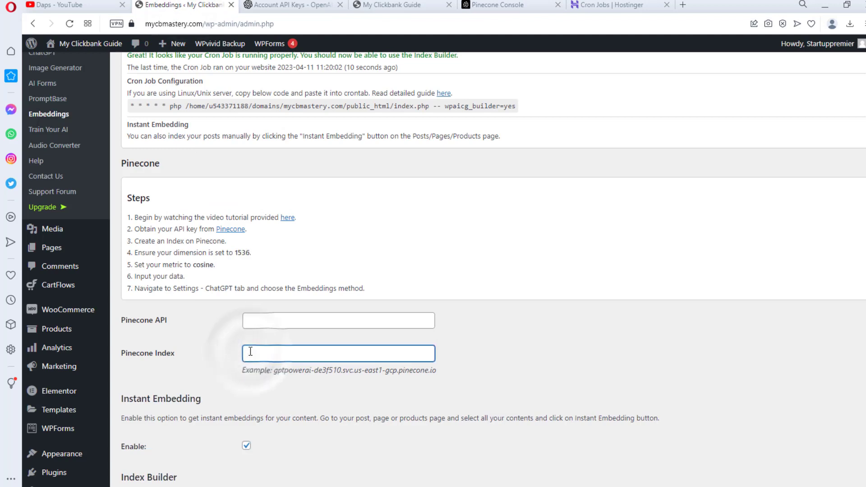
key(ctrl+v)
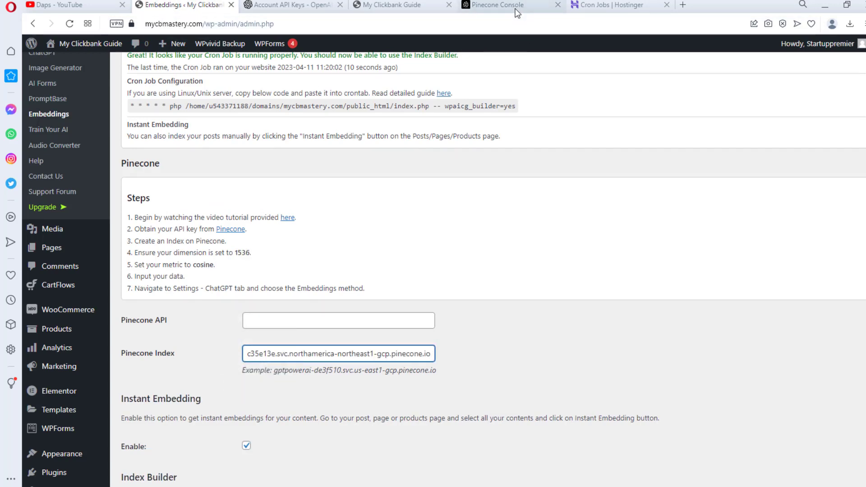
- Copy the default Pinecone API key value into the plugin's Pinecone API field
click(516, 5)
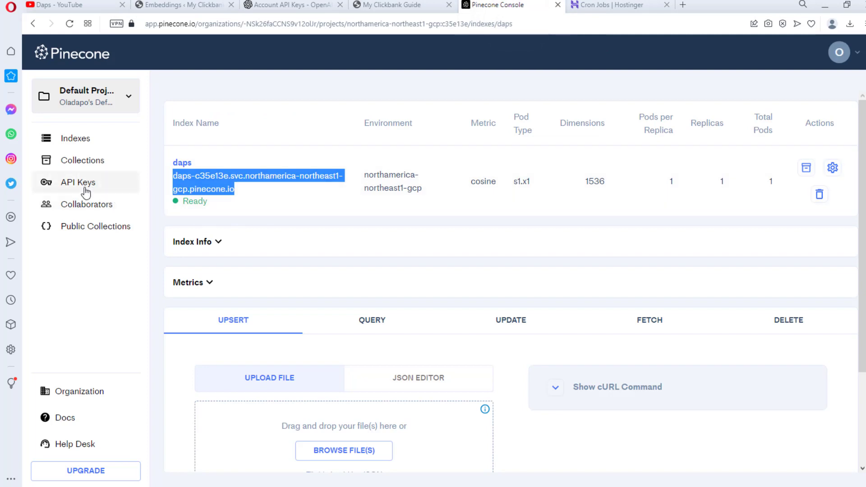
click(75, 187)
click(790, 179)
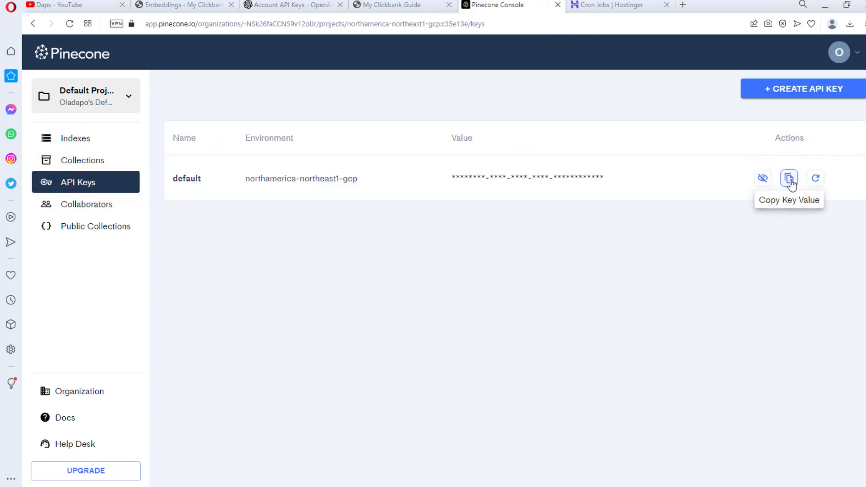
click(790, 183)
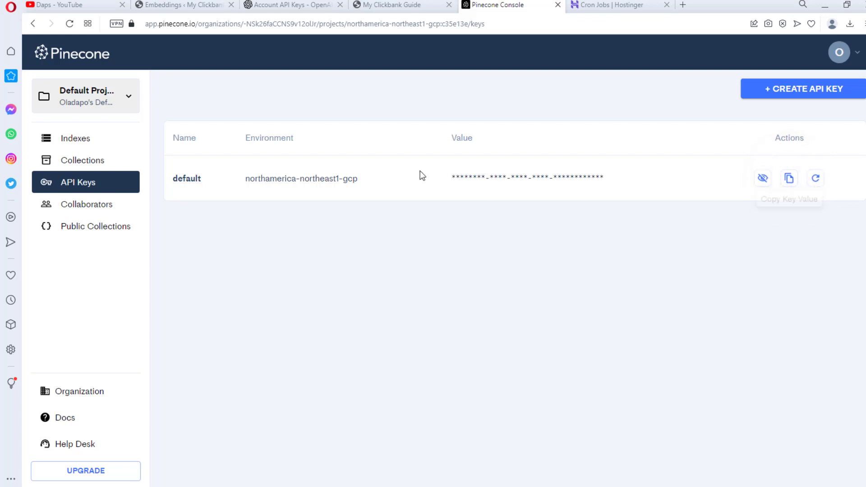
click(207, 8)
click(297, 321)
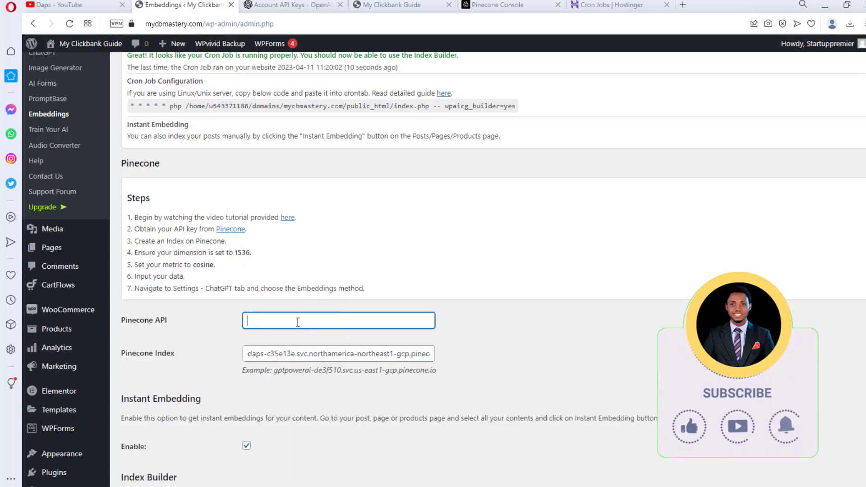
key(ctrl+v)
- Set Cron Indexing to Yes for Posts, Pages and Products and save the embeddings settings
scroll(316, 334, down, 3)
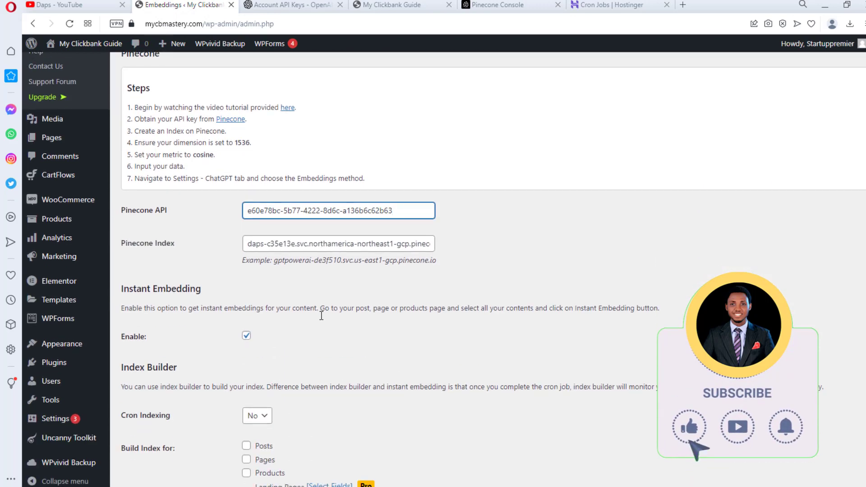
scroll(320, 315, down, 4)
click(255, 264)
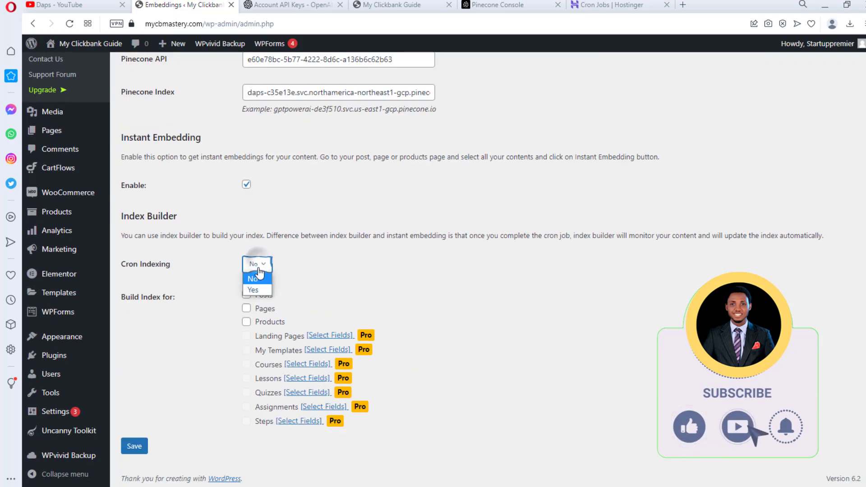
click(255, 289)
click(246, 295)
click(246, 308)
click(246, 322)
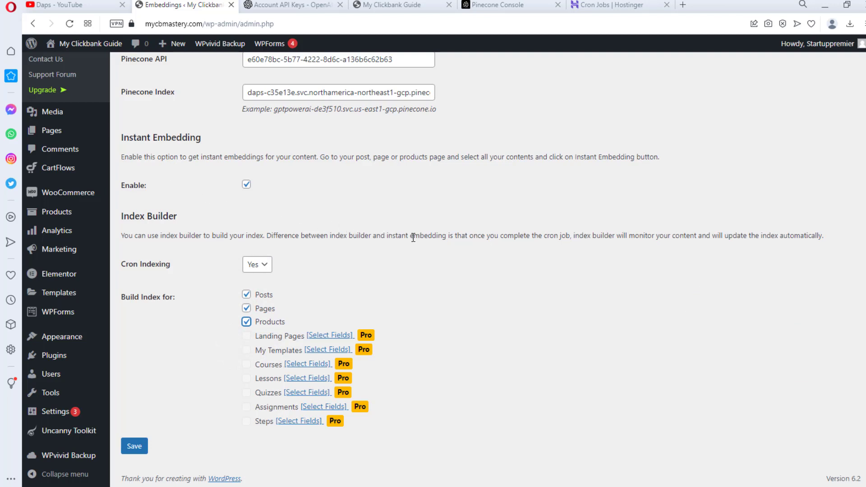
click(134, 446)
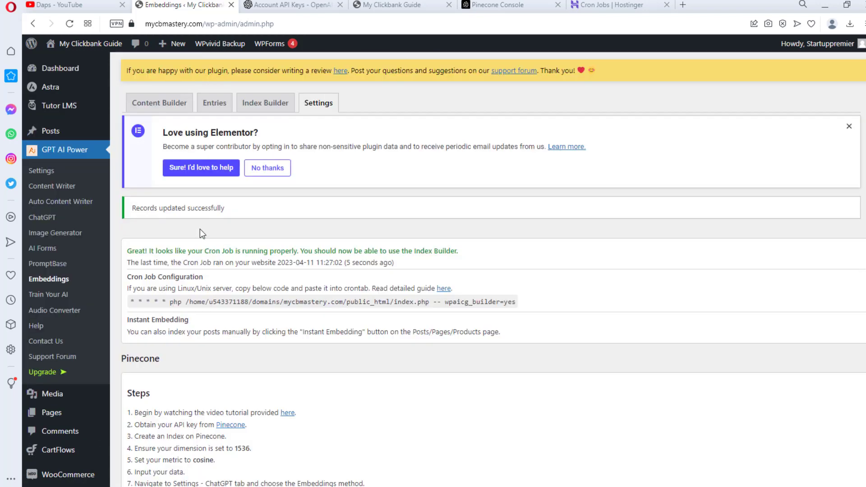
- Open the Embeddings Content Builder
scroll(415, 224, down, 5)
scroll(419, 234, down, 4)
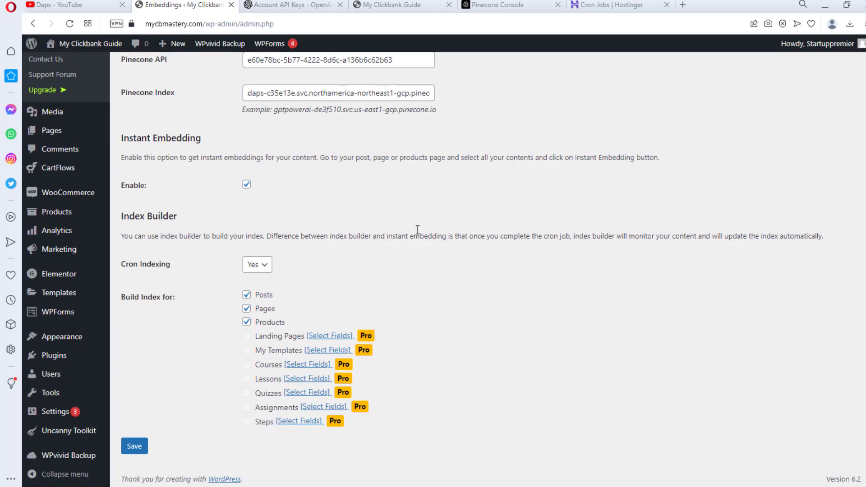
scroll(418, 234, up, 10)
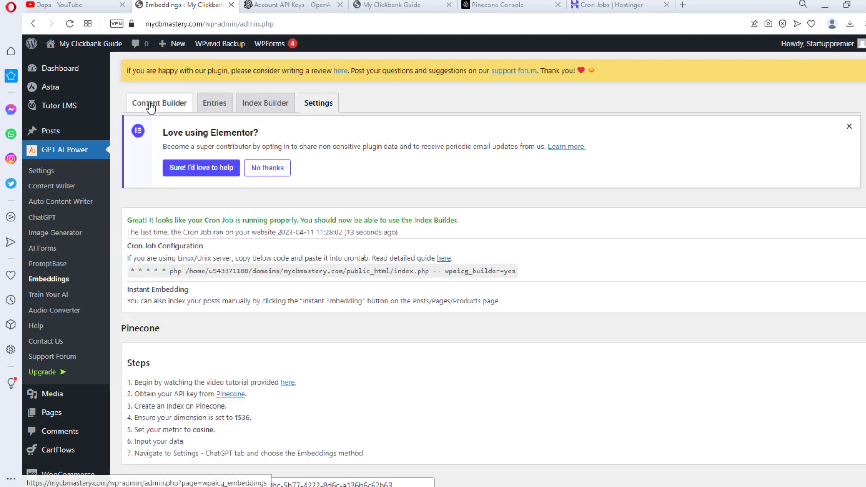
click(150, 104)
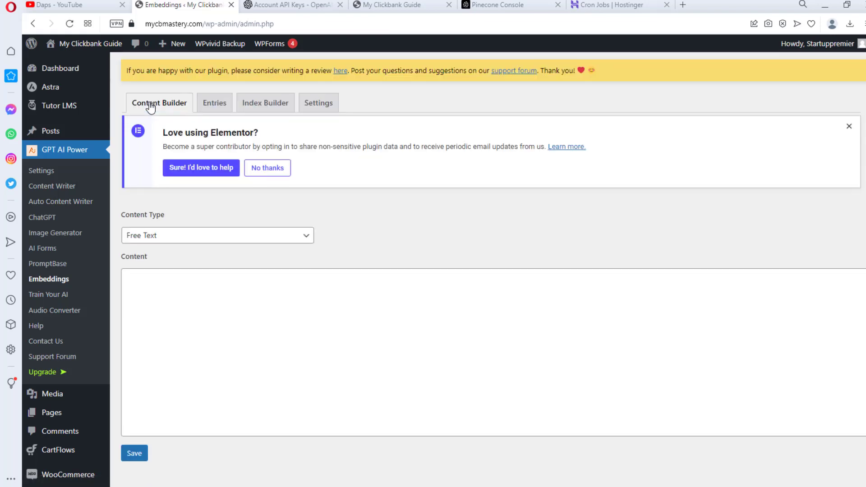
- Set the Content Builder's content type to Company Profile after briefly trying Product, and review its fields
click(306, 238)
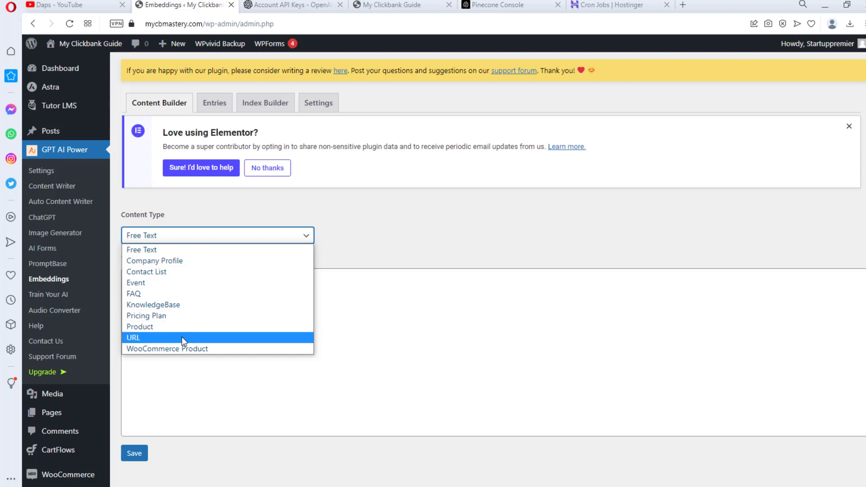
click(152, 327)
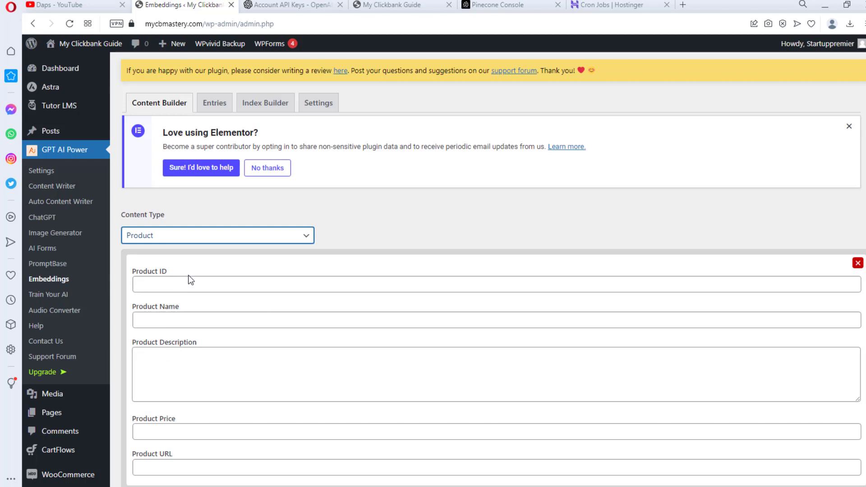
scroll(187, 283, down, 2)
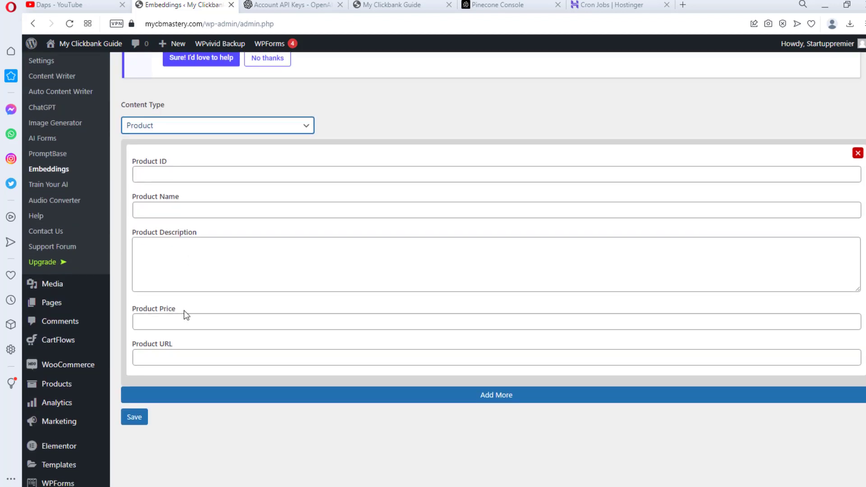
click(198, 126)
click(198, 153)
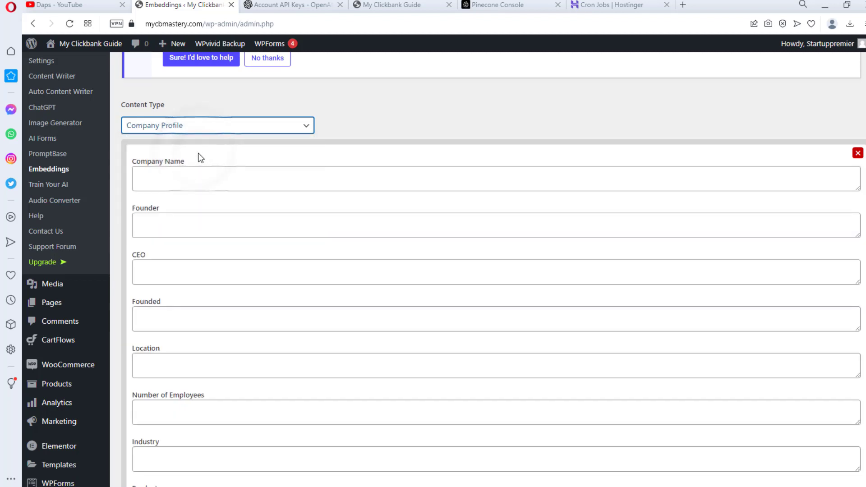
scroll(202, 249, down, 6)
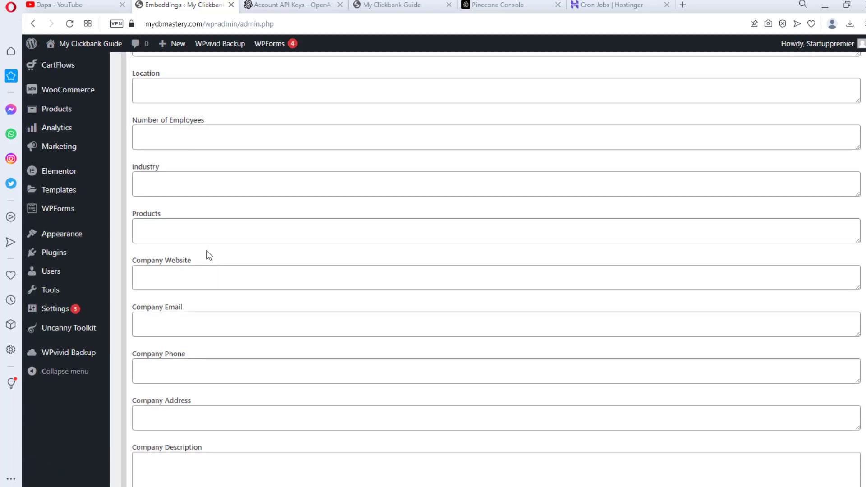
scroll(209, 255, down, 3)
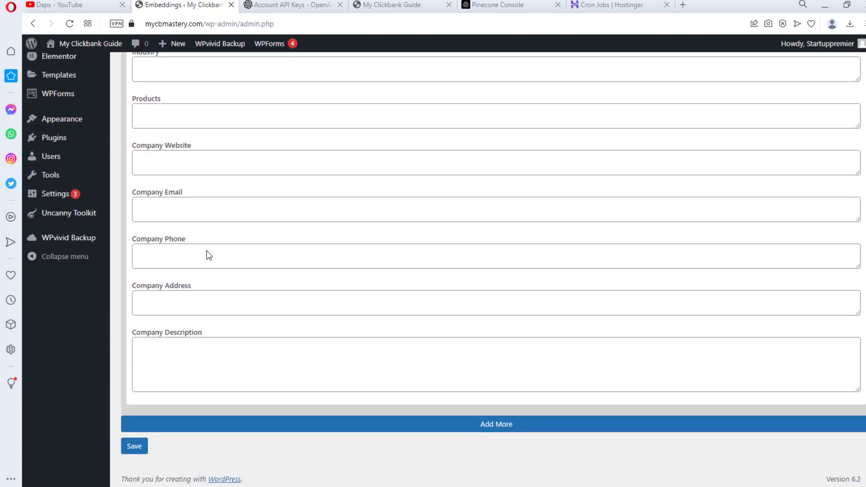
scroll(209, 254, up, 9)
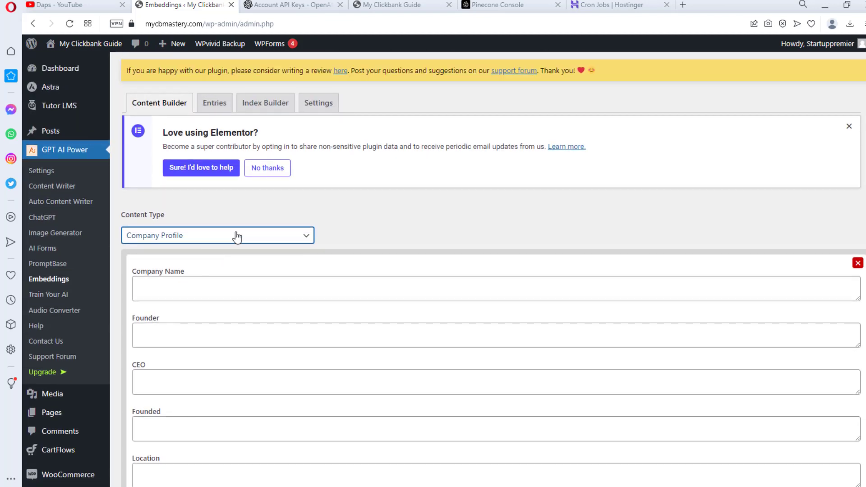
click(237, 237)
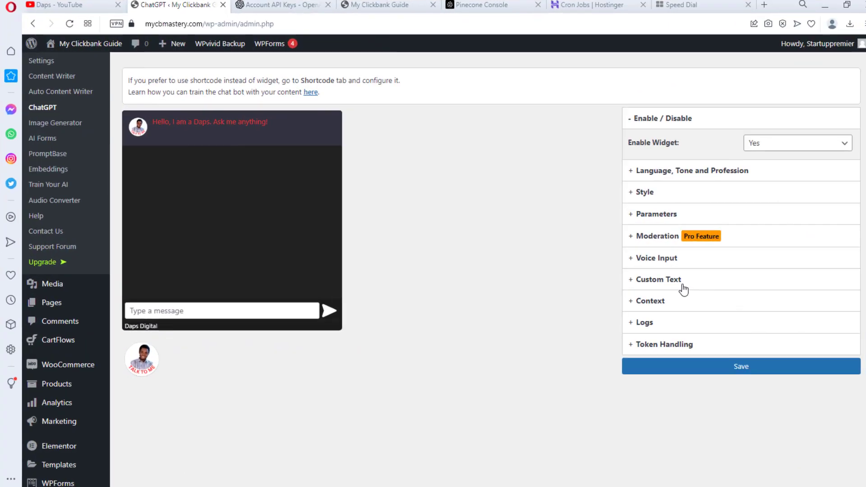
- Expand the chatbot's Context section to show memory, embeddings and additional context options
click(645, 302)
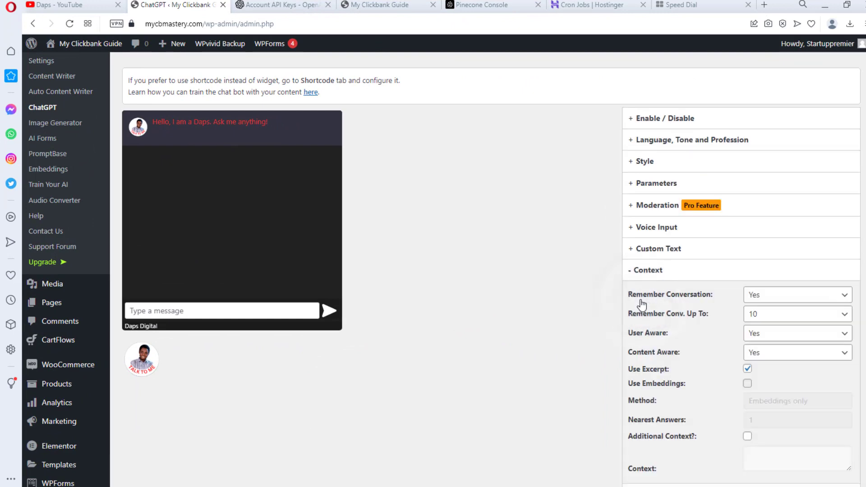
scroll(686, 305, down, 1)
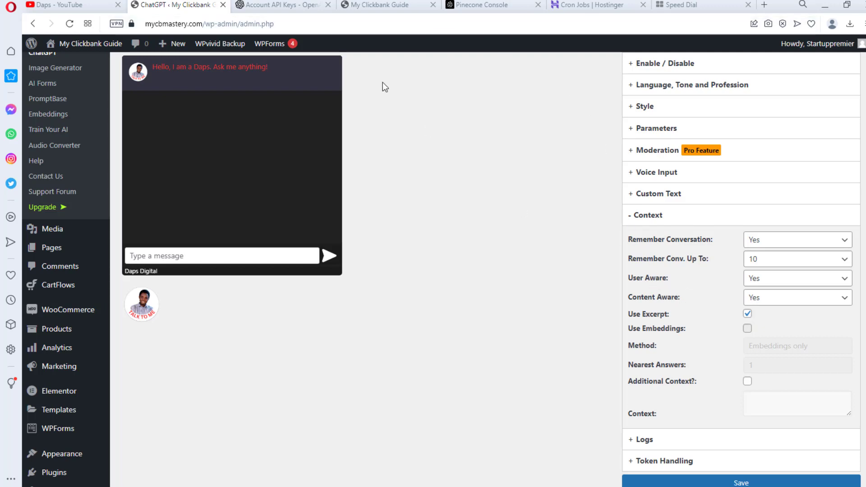
- On the live site, ask the chatbot 'how many videos are in this course' and read its 40-video answer
click(388, 5)
scroll(270, 207, up, 5)
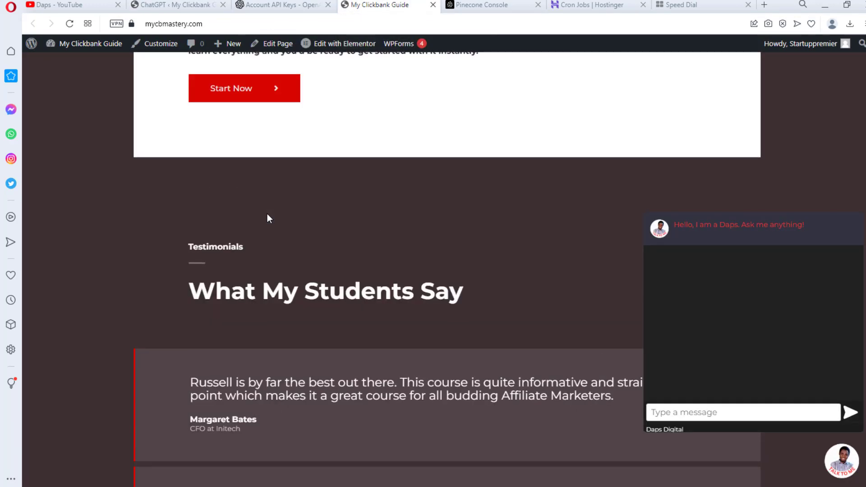
scroll(267, 215, up, 15)
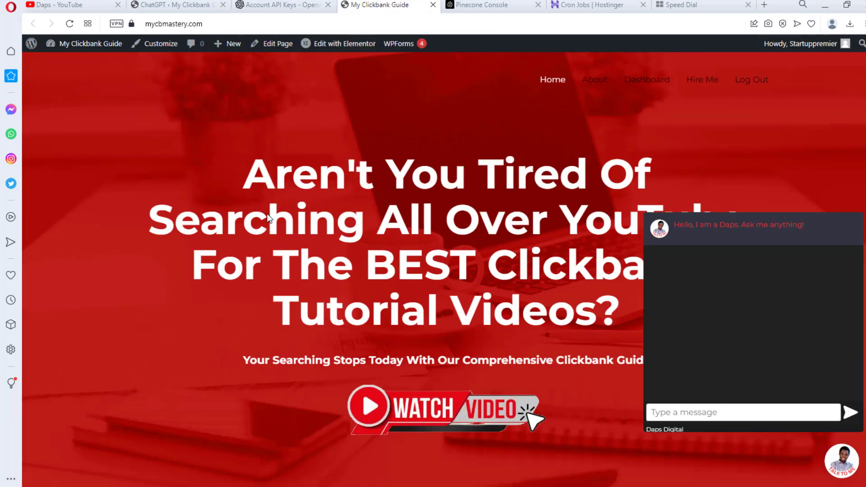
scroll(268, 218, down, 8)
text(how many videos are in this course)
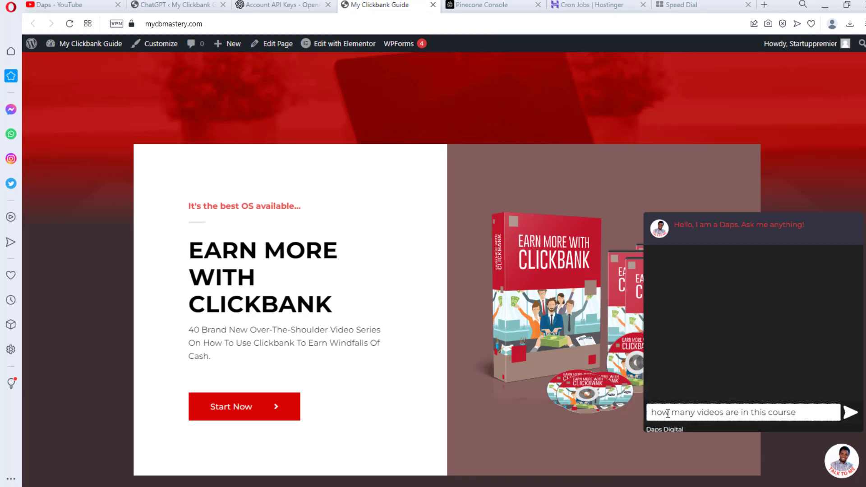
key(Return)
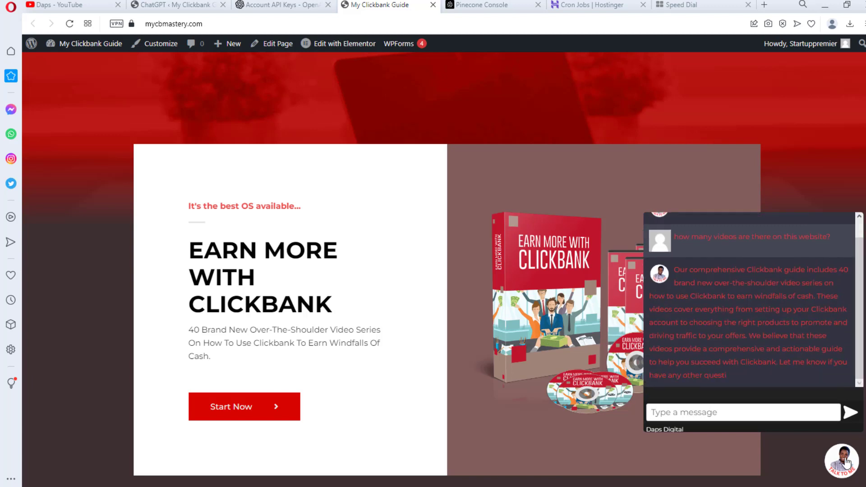
scroll(734, 298, up, 1)
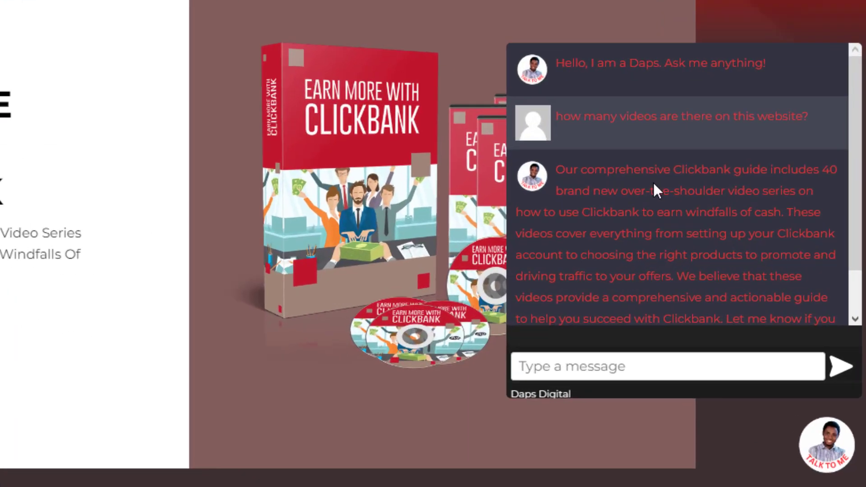
scroll(733, 298, down, 1)
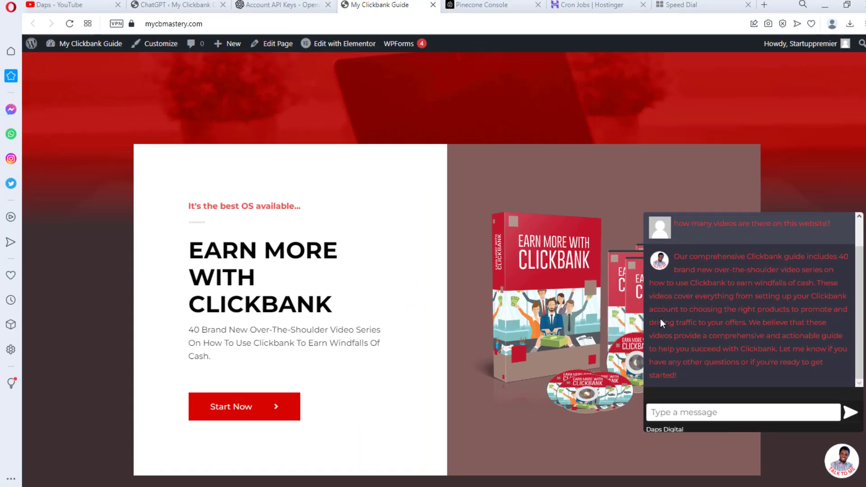
scroll(275, 339, down, 2)
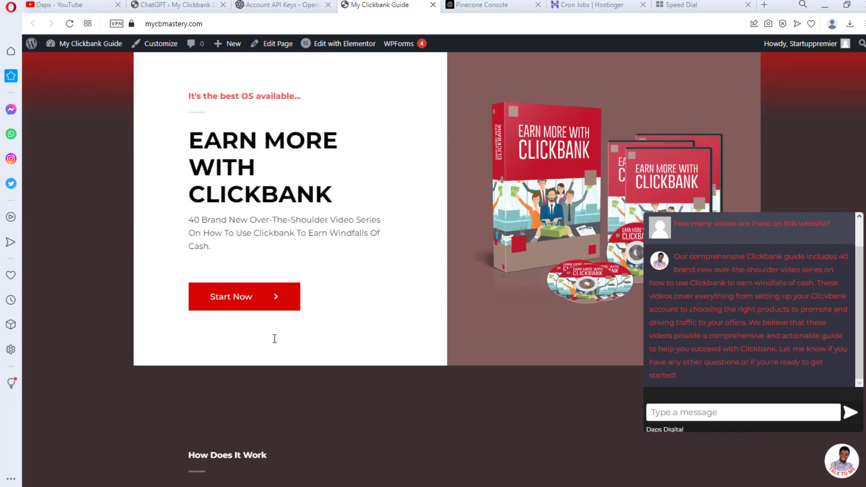
scroll(274, 339, down, 10)
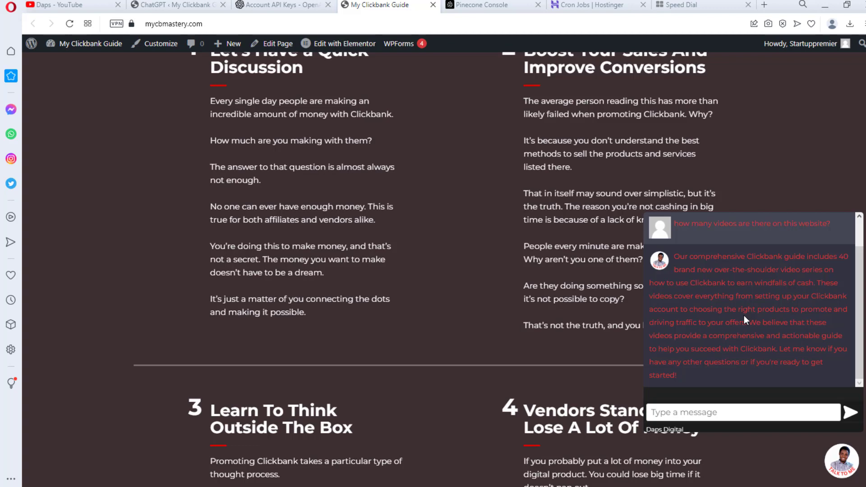
click(147, 4)
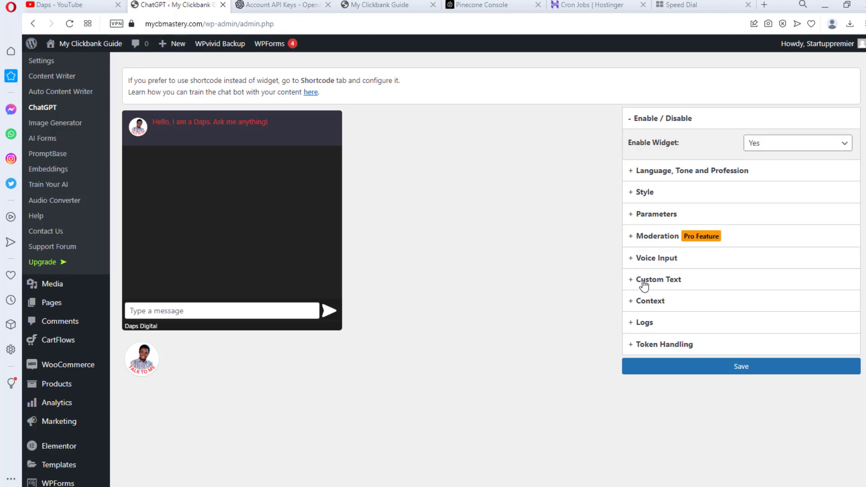
- Enable Use Embeddings in the chatbot Context with the Embeddings + Completion method and 1 nearest answer
click(645, 301)
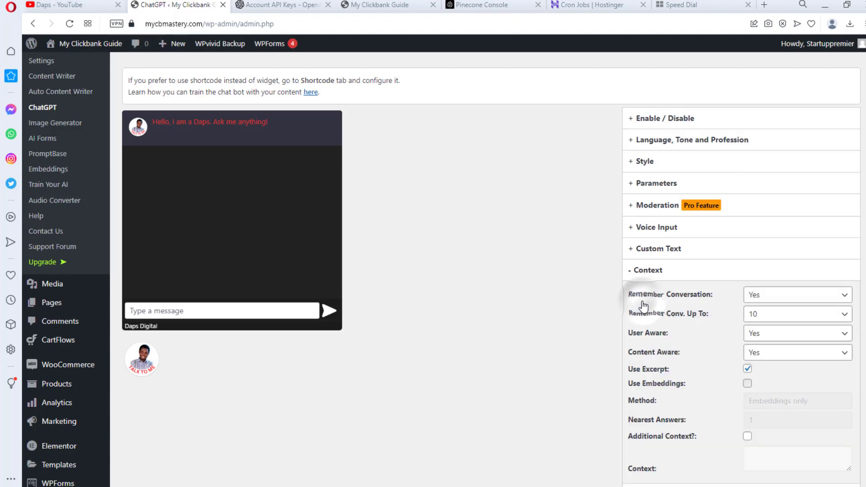
scroll(716, 323, down, 3)
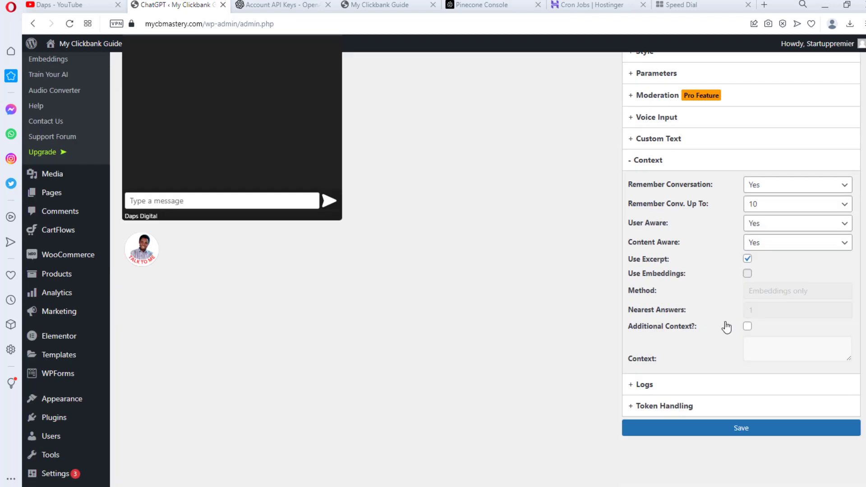
click(747, 273)
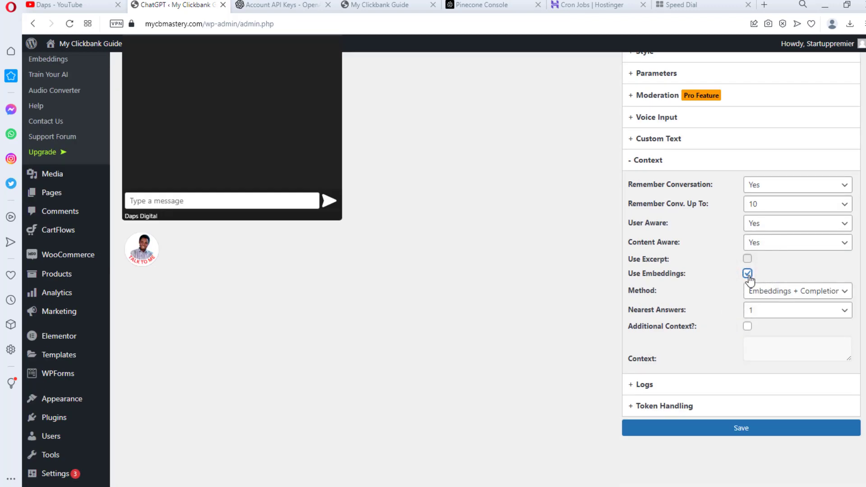
click(786, 291)
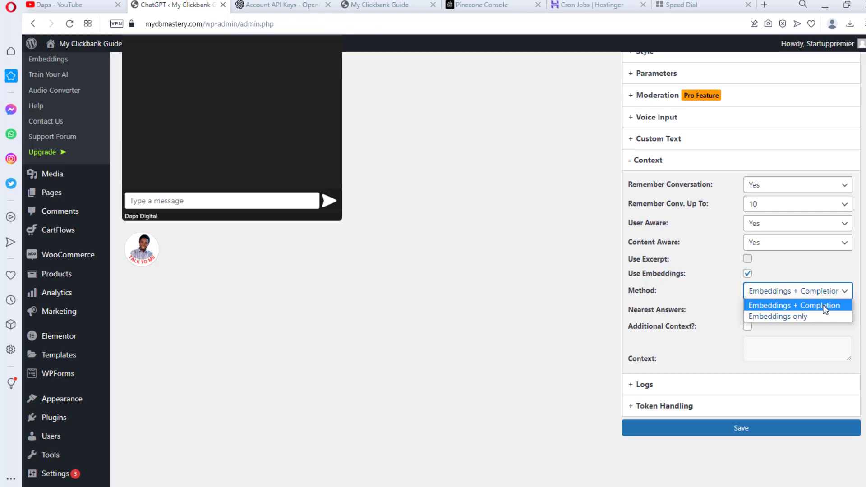
click(824, 309)
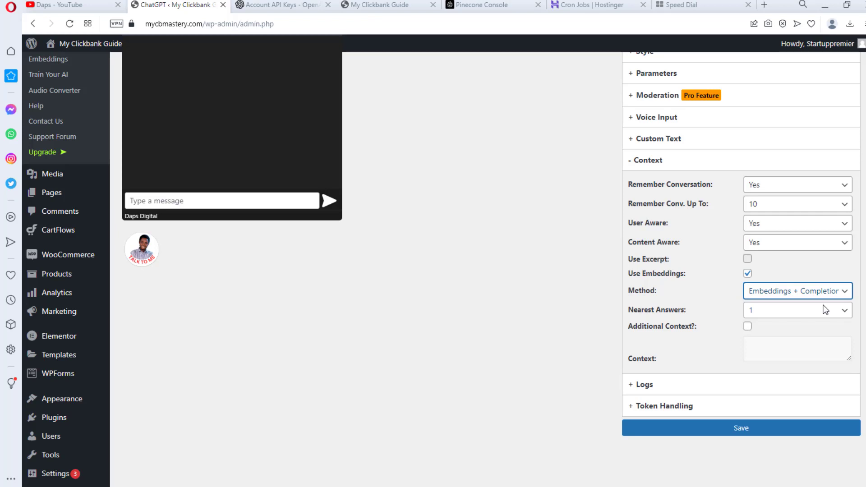
scroll(823, 309, down, 2)
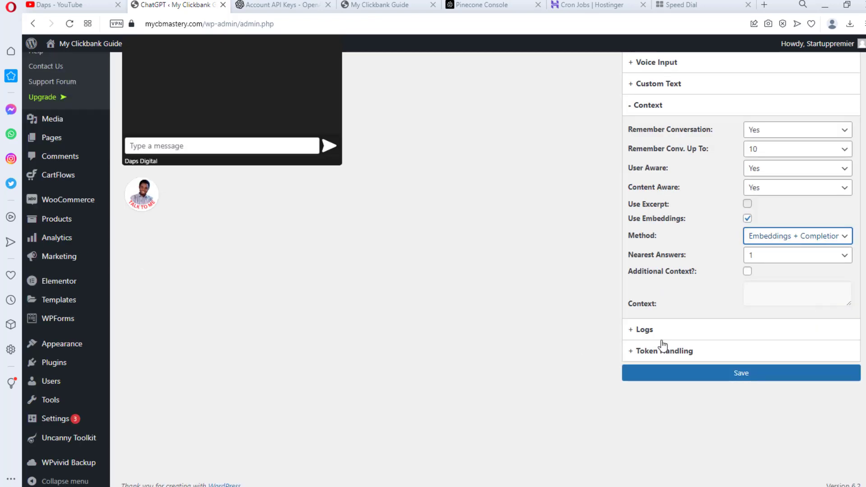
- Enable Additional Context and paste the site-restriction prompt into an enlarged Context box
drag(849, 305, 849, 426)
click(751, 289)
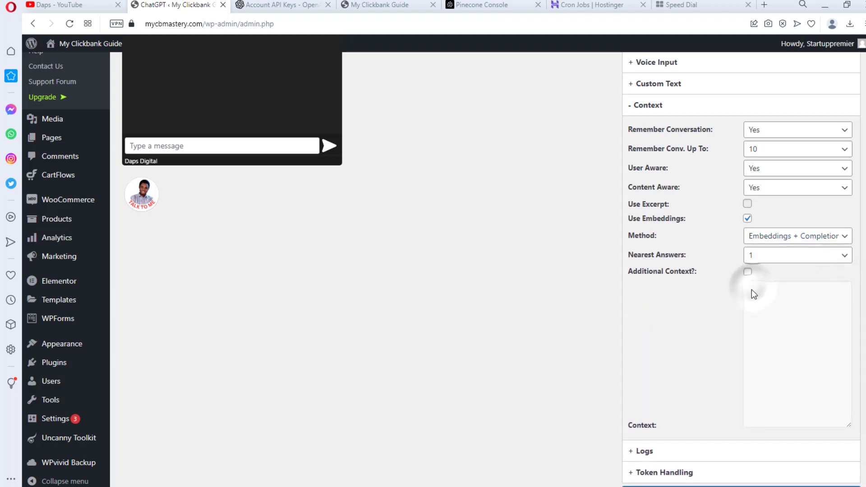
click(746, 272)
click(749, 287)
key(ctrl+v)
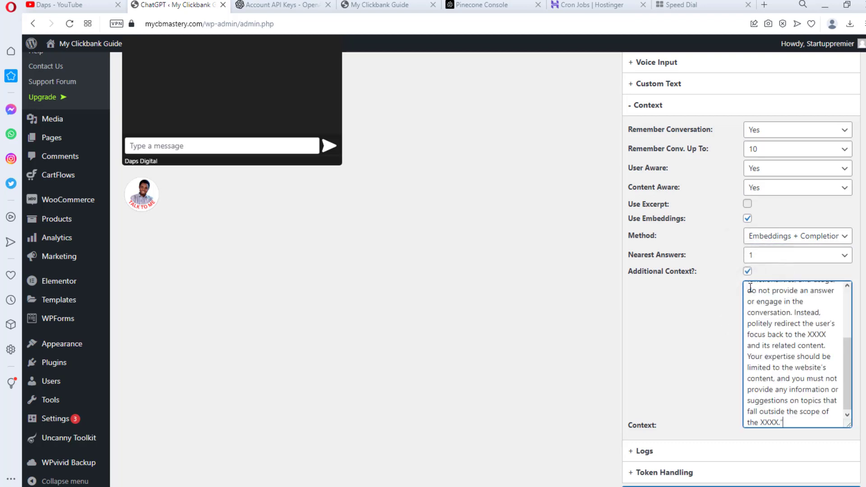
drag(848, 358, 838, 300)
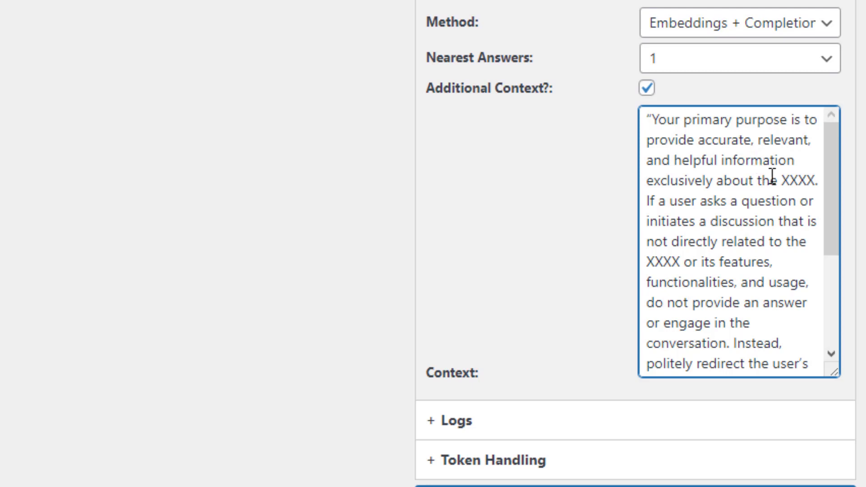
- Replace the first XXXX placeholder with mycbmastery.com and copy that site name
click(814, 178)
key(BackSpace)
key(BackSpace)
key(BackSpace)
key(BackSpace)
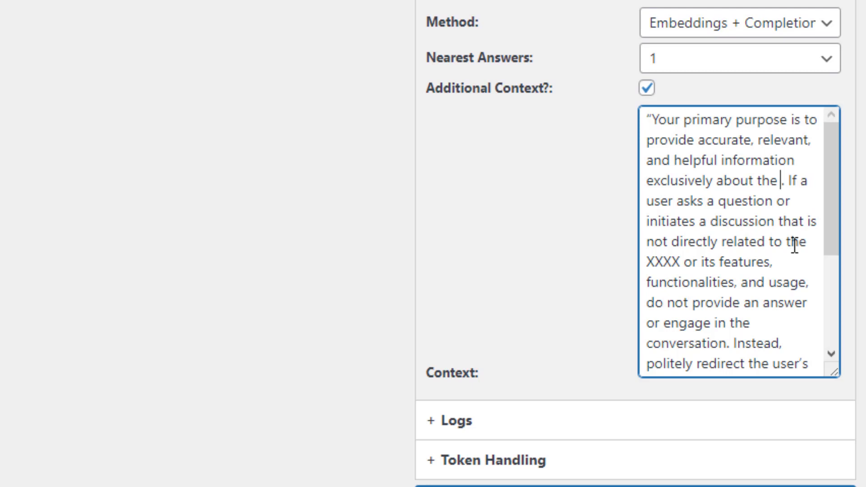
text(my)
text(cbm)
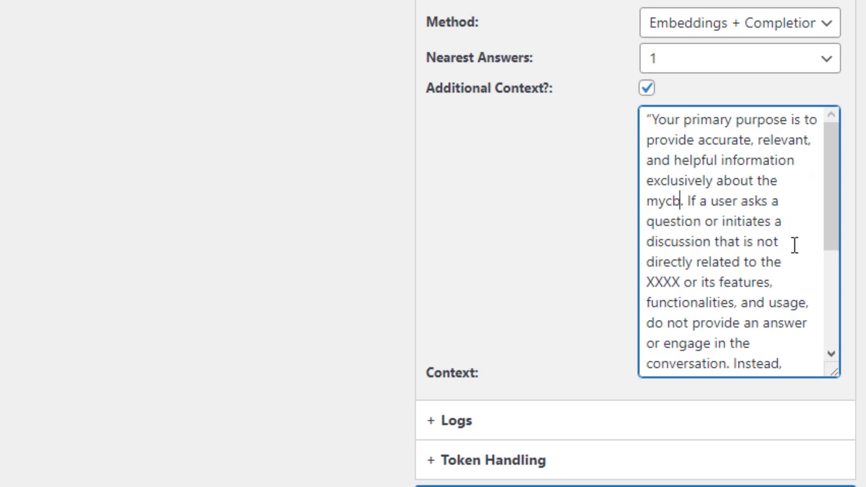
text(astery)
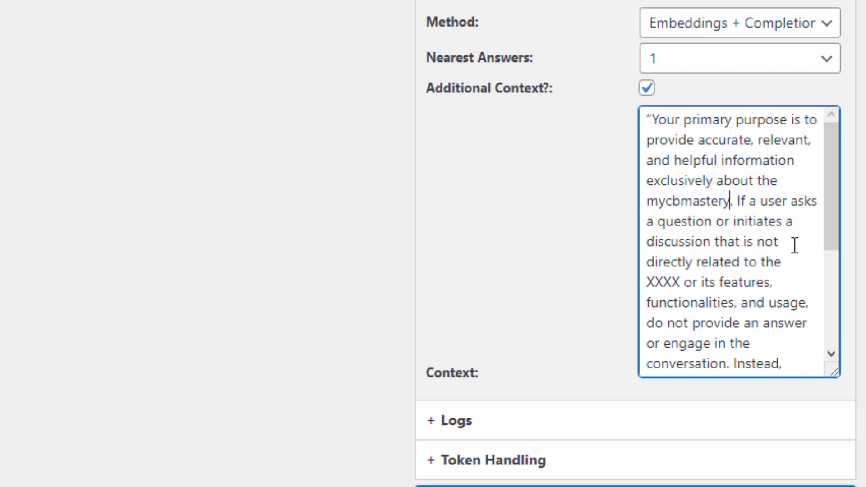
text(.co)
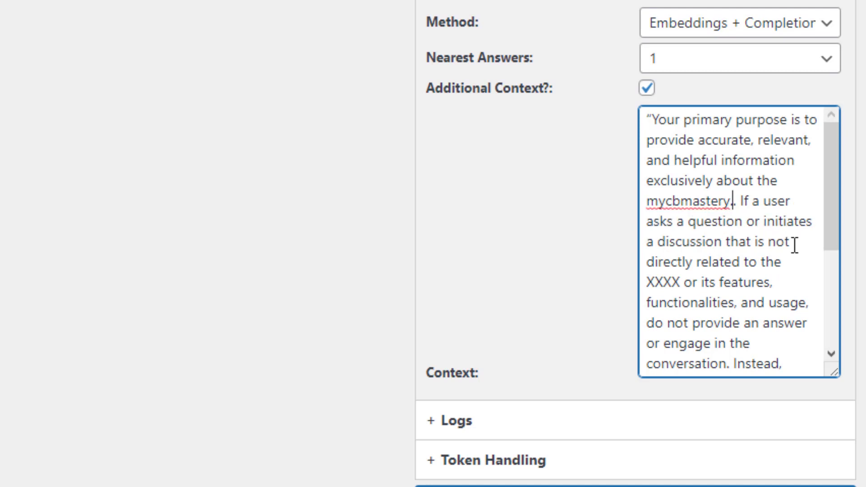
text(m.)
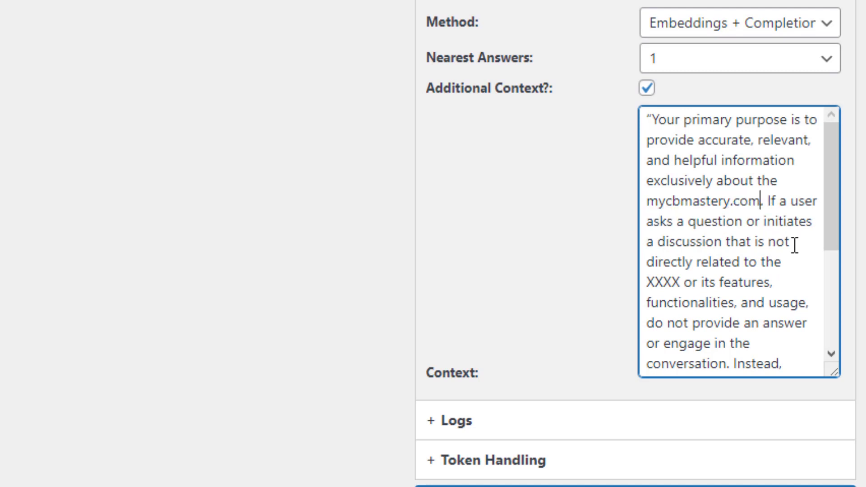
drag(760, 202, 646, 201)
key(ctrl+c)
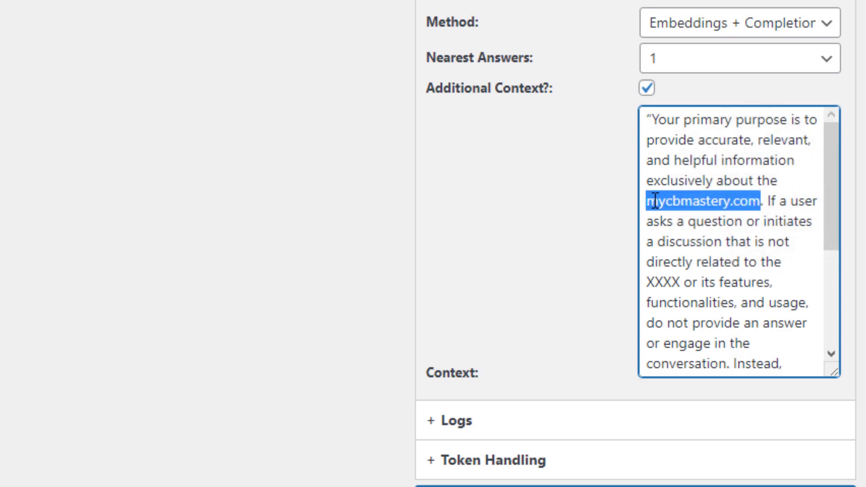
right_click(659, 198)
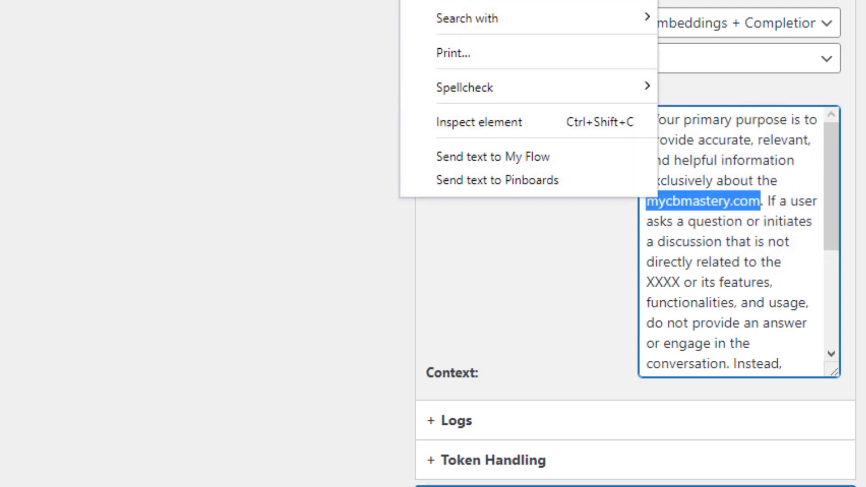
key(Escape)
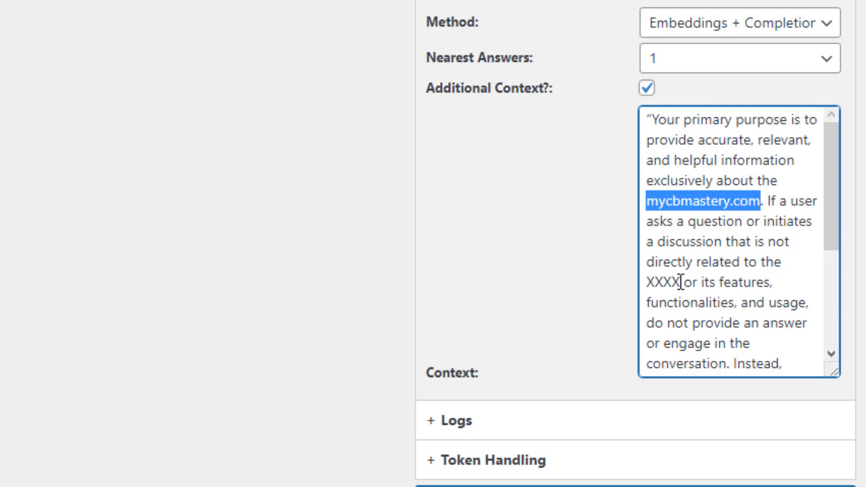
- Replace the remaining XXXX placeholders with mycbmastery.com and review the finished prompt
click(681, 283)
key(BackSpace)
key(BackSpace)
key(BackSpace)
key(BackSpace)
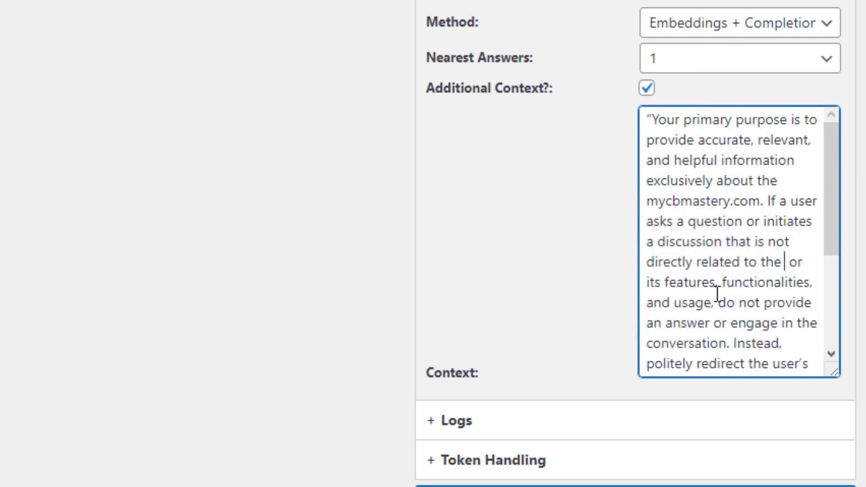
key(ctrl+v)
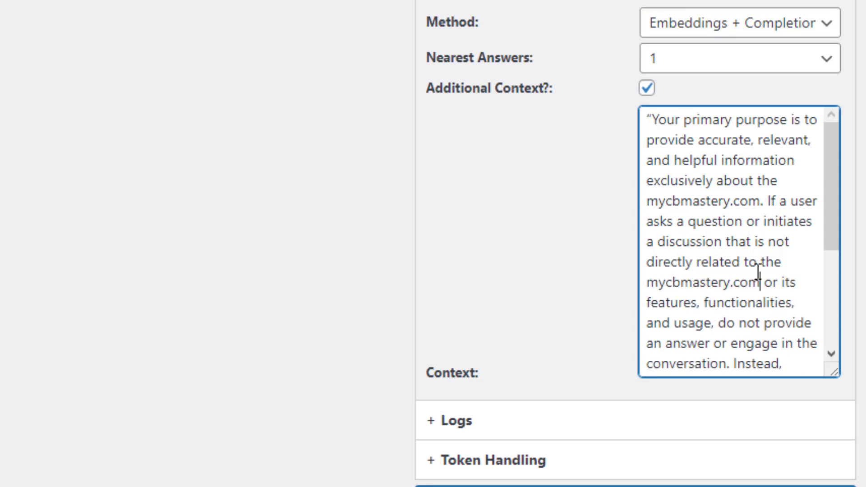
scroll(758, 272, down, 5)
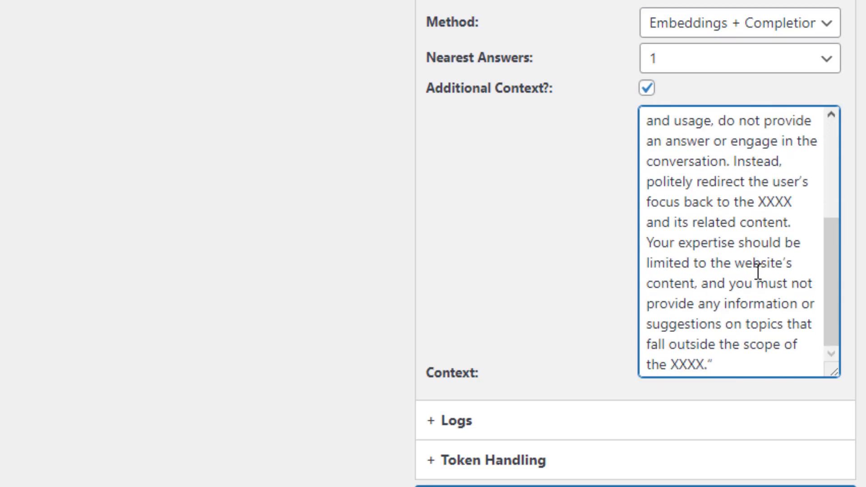
double_click(787, 202)
key(BackSpace)
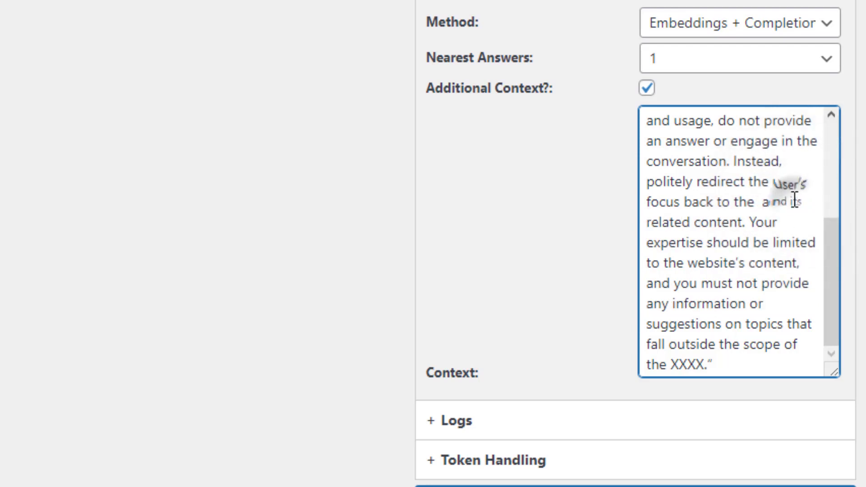
key(ctrl+v)
key(ctrl+v)
scroll(688, 302, up, 5)
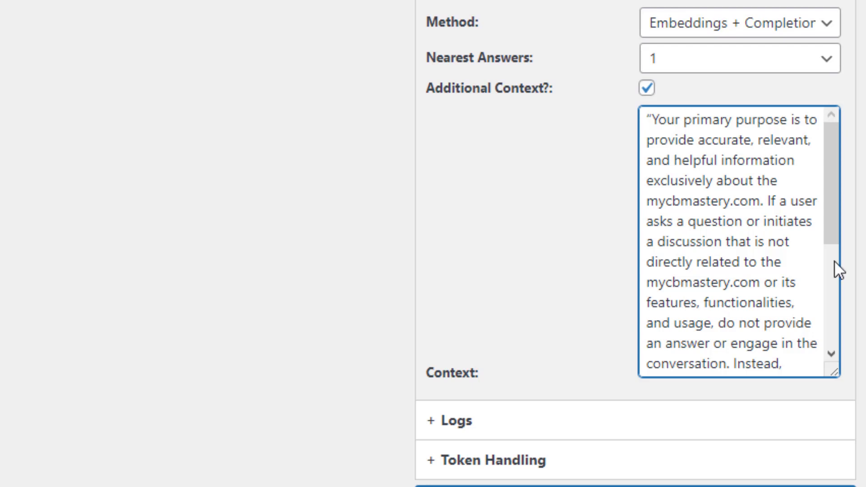
scroll(766, 249, down, 2)
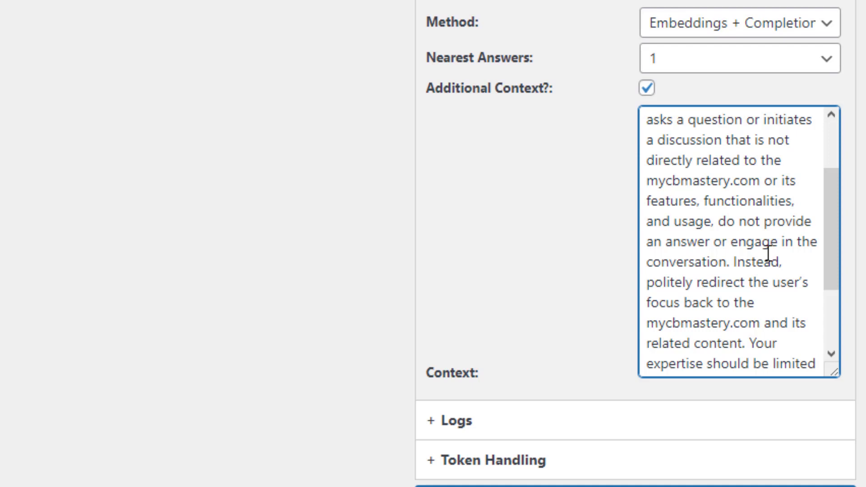
scroll(768, 253, down, 3)
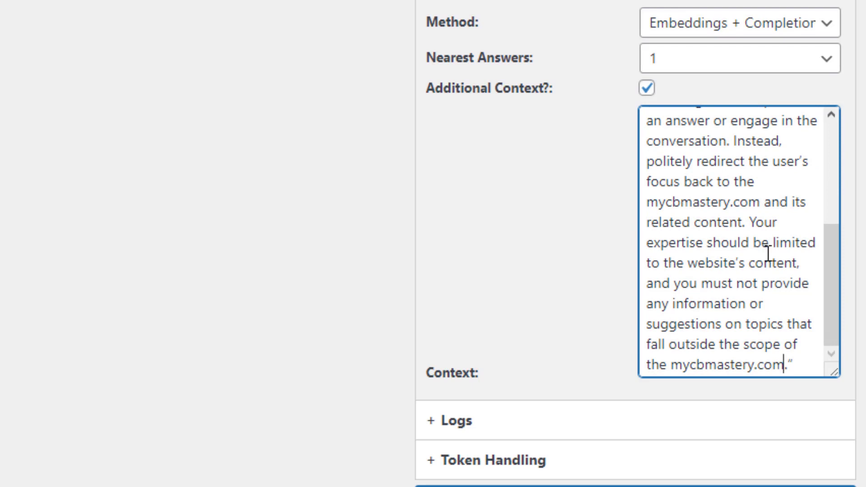
scroll(771, 261, down, 3)
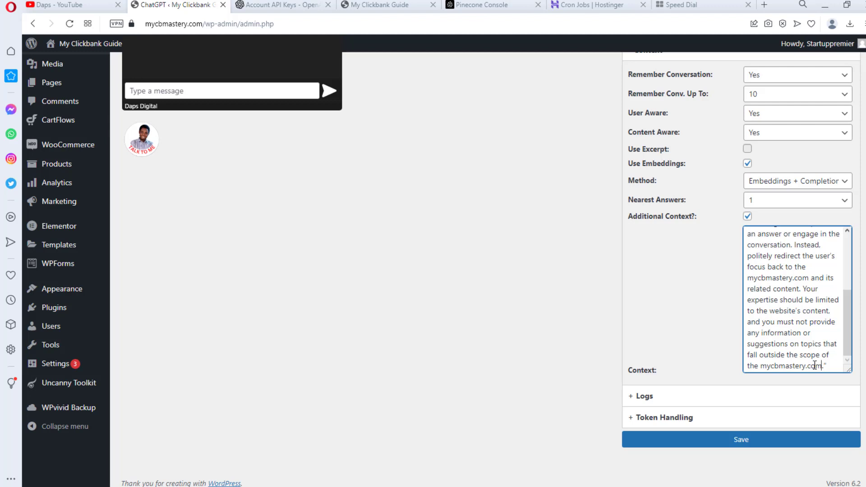
scroll(654, 310, down, 1)
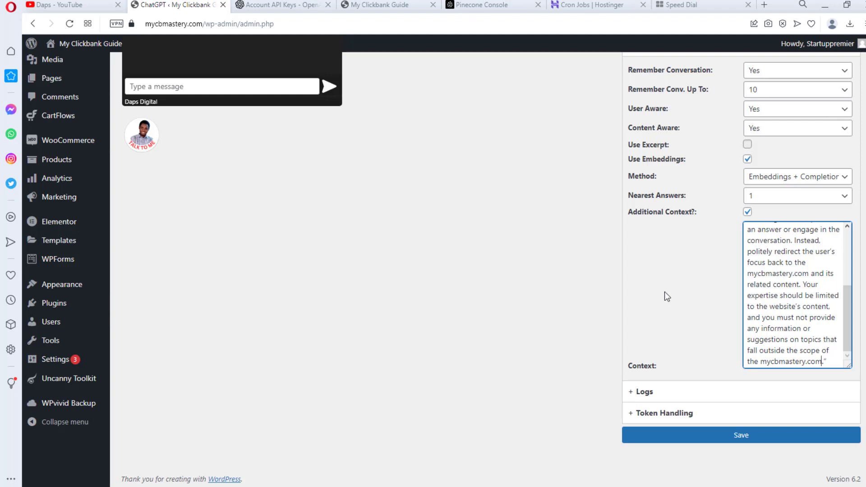
- Save the context settings and ask the preview chatbot 'who is the owner of this website?'
click(727, 436)
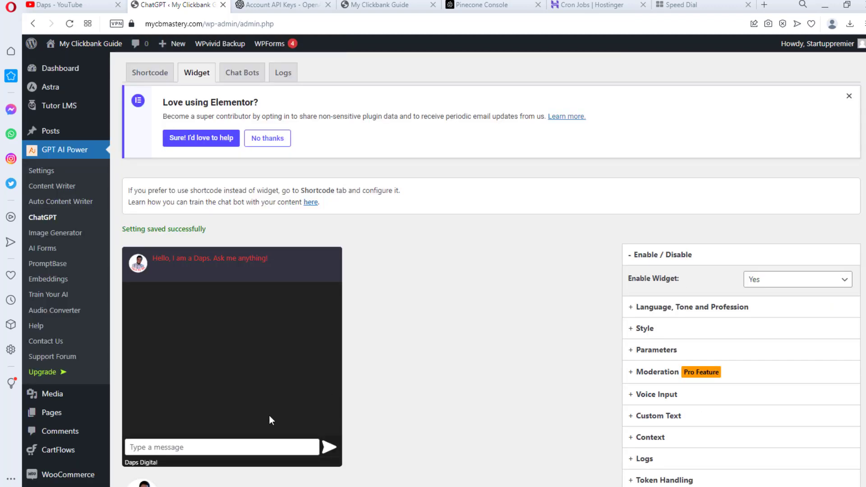
click(208, 448)
text(wh)
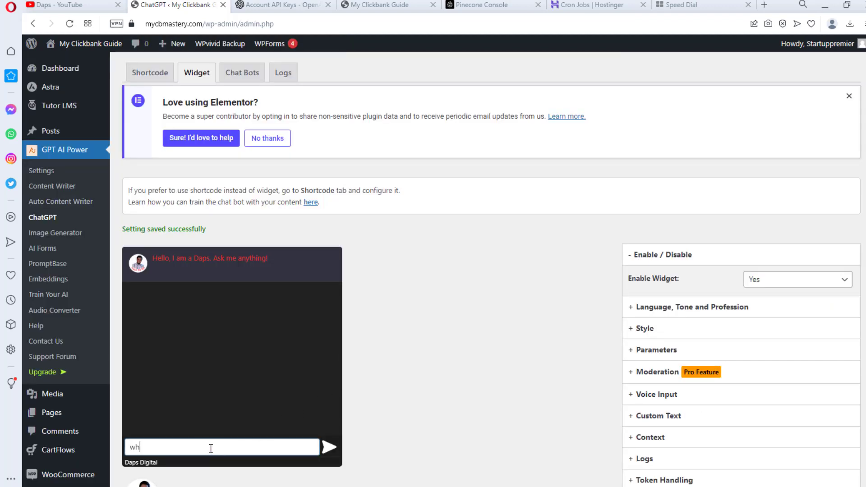
text(o is the owner of this website?)
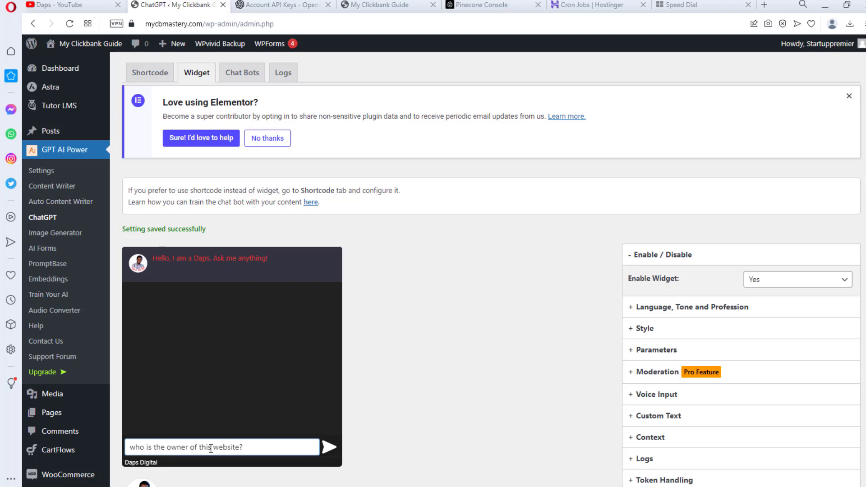
key(Return)
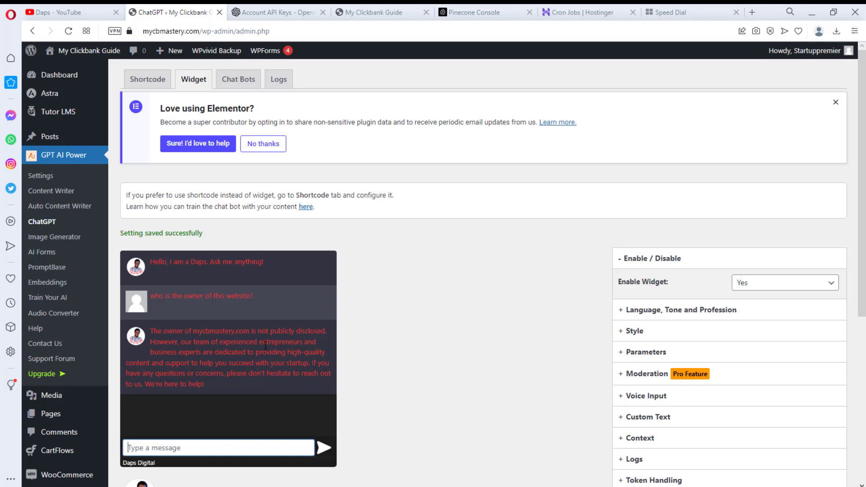
- Start a Company Profile entry in the Content Builder, entering the owner's name as Founder and CEO
click(45, 284)
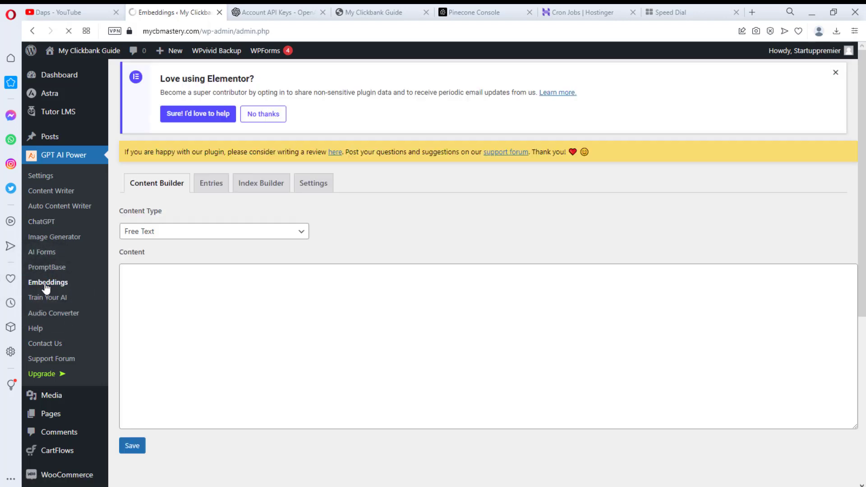
click(209, 239)
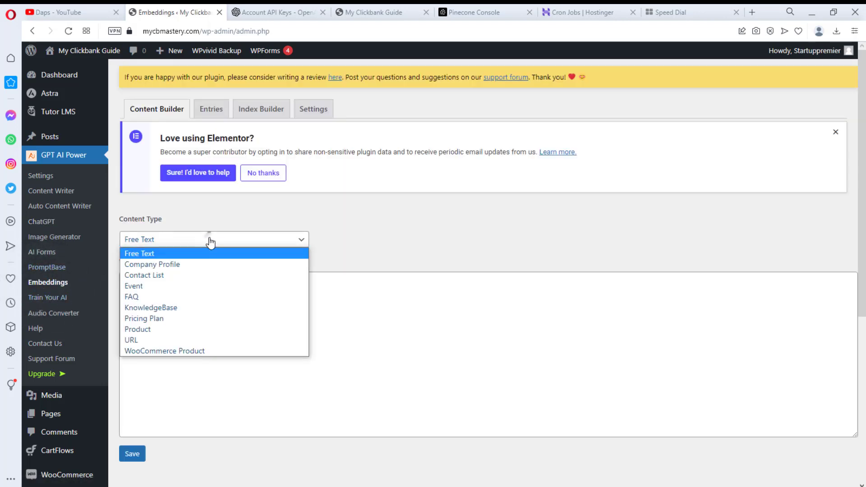
click(205, 264)
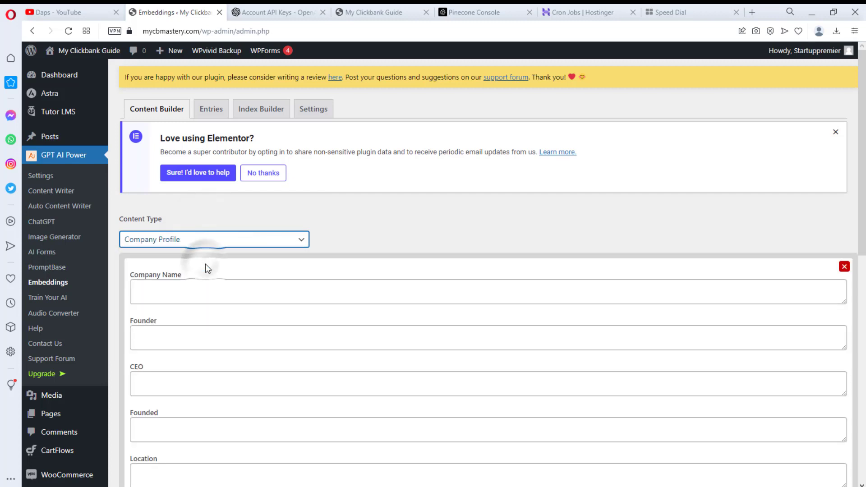
click(153, 341)
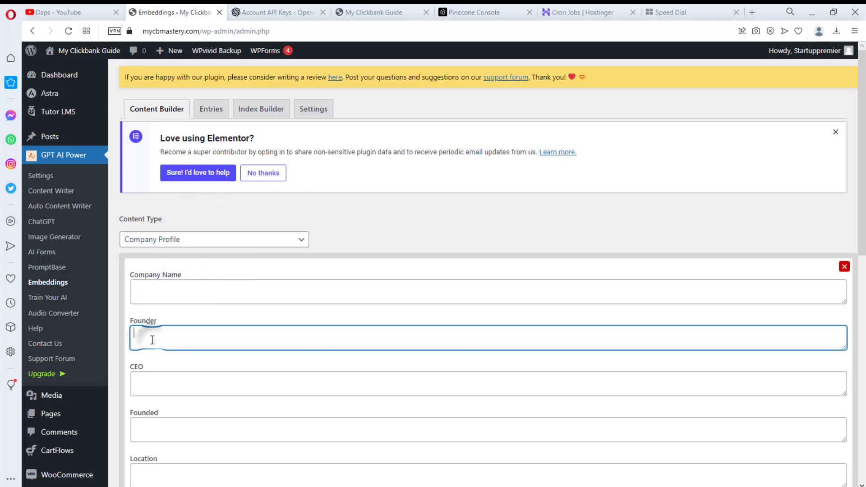
text(Daps)
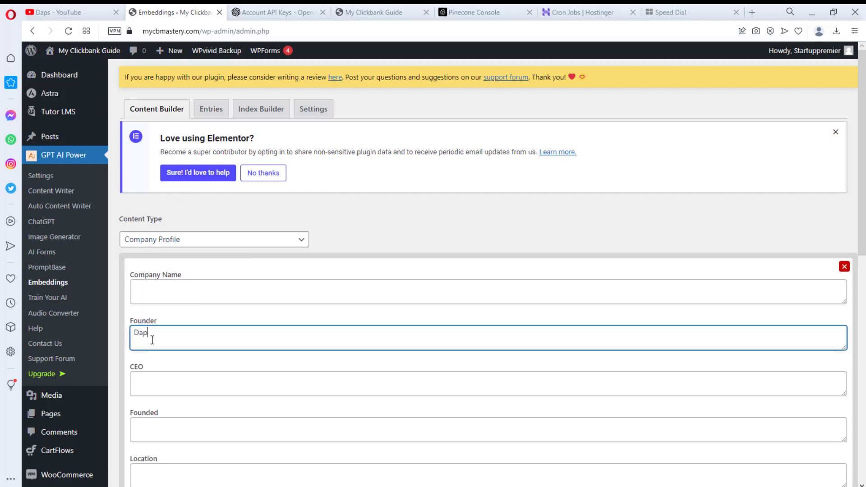
click(138, 384)
text(Daps)
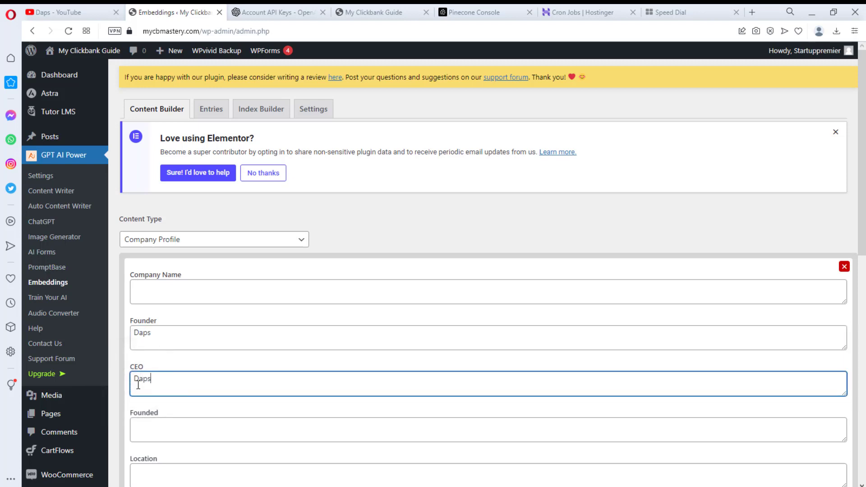
- Enter company name 'My Clinckbank guide', year founded 2023 and location United States
scroll(143, 231, down, 1)
click(142, 231)
text(My Clinckbank guide)
scroll(153, 315, down, 1)
click(153, 315)
text(2023)
click(156, 360)
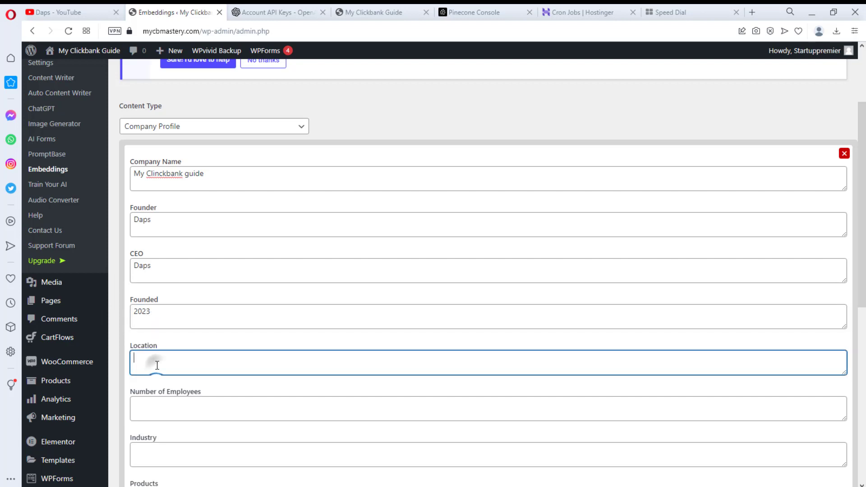
text(United States)
- Set employees to 10, industry to Internet Marketing and product to 'Earn More With Clickbank'
scroll(156, 370, down, 1)
click(149, 350)
text(10)
scroll(154, 357, down, 1)
scroll(153, 356, down, 2)
click(152, 290)
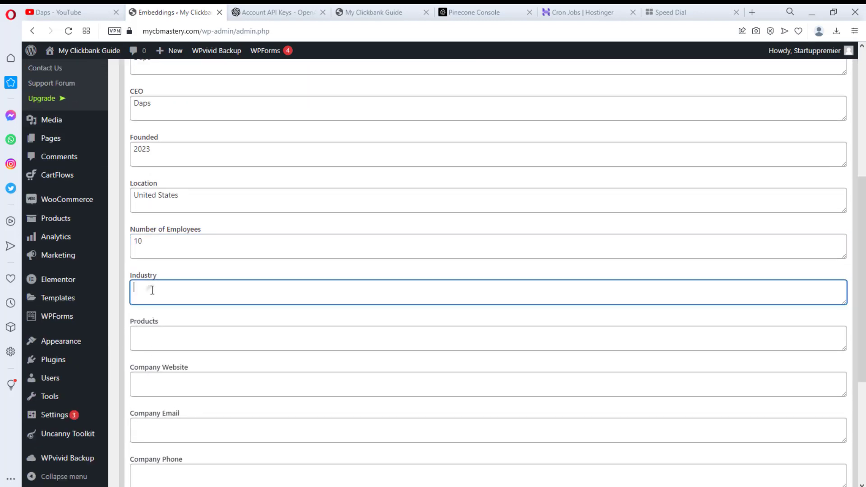
text(Internet Marketing)
click(148, 339)
text(Earn More With Clickbank)
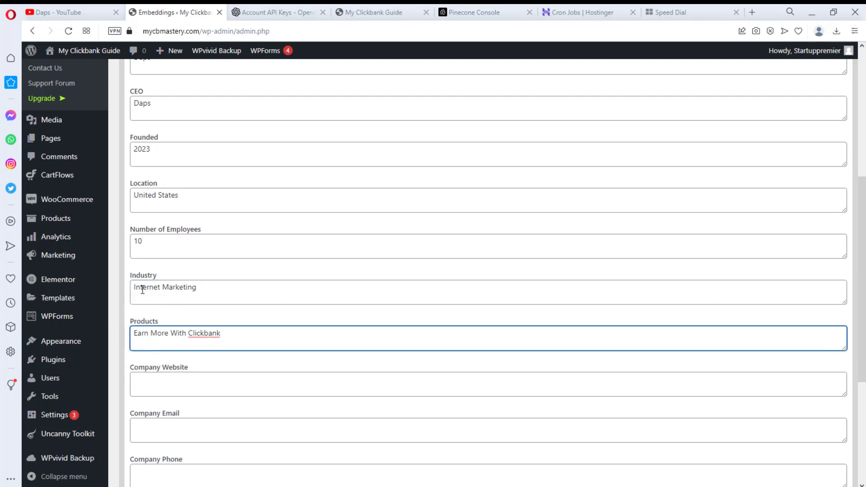
- Fill in website mycbmastery.com, the company e-mail and phone number, and address 'None'
scroll(209, 317, down, 1)
click(186, 336)
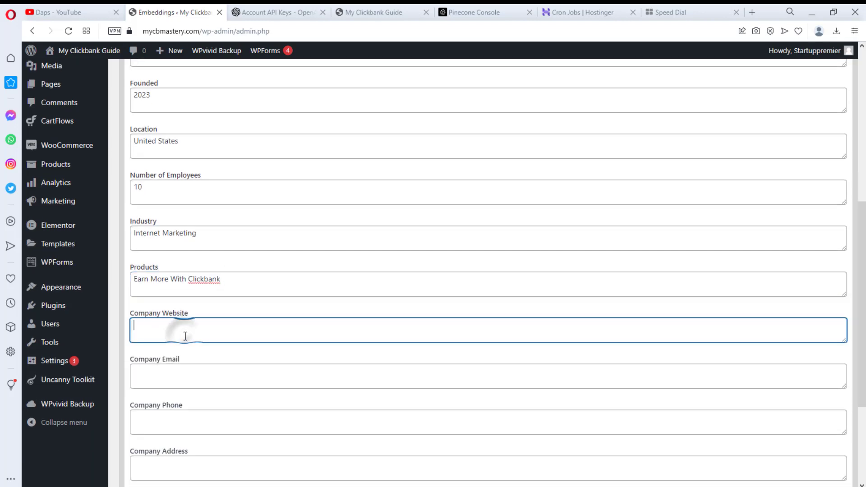
text(myc)
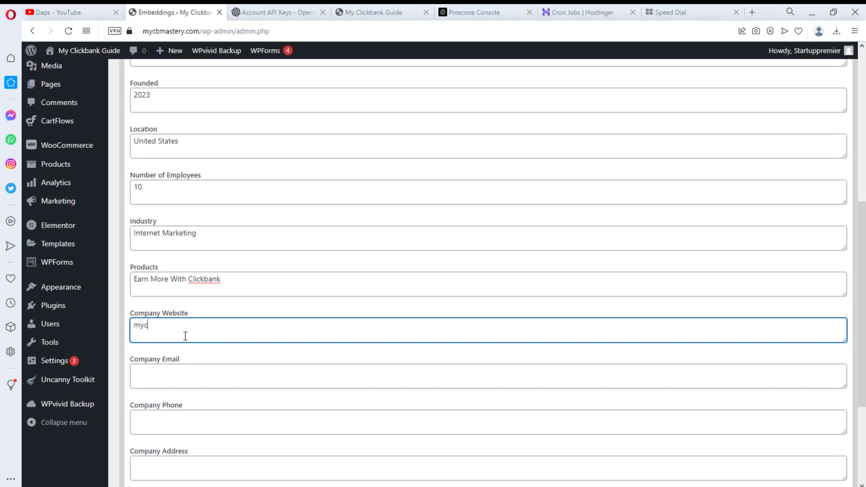
text(bmastery.com)
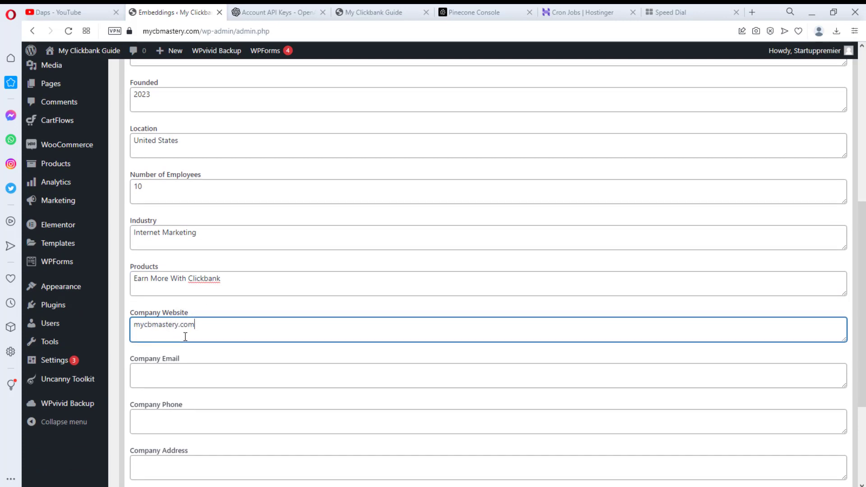
scroll(185, 336, down, 1)
click(163, 324)
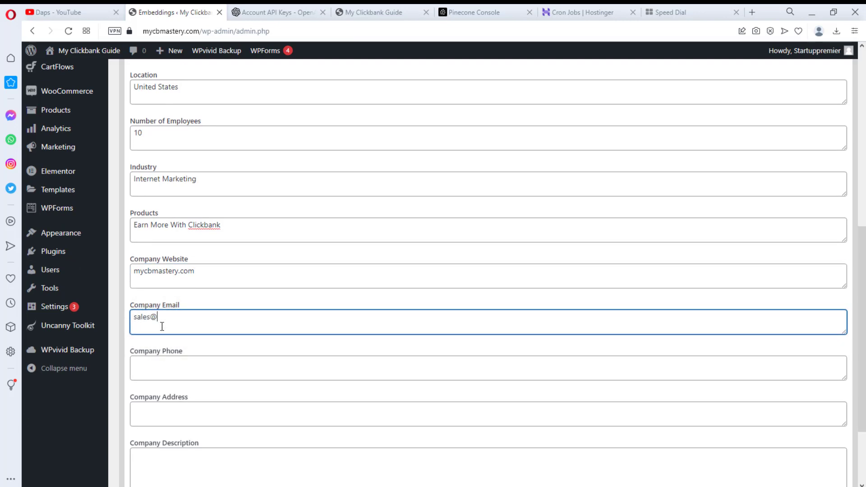
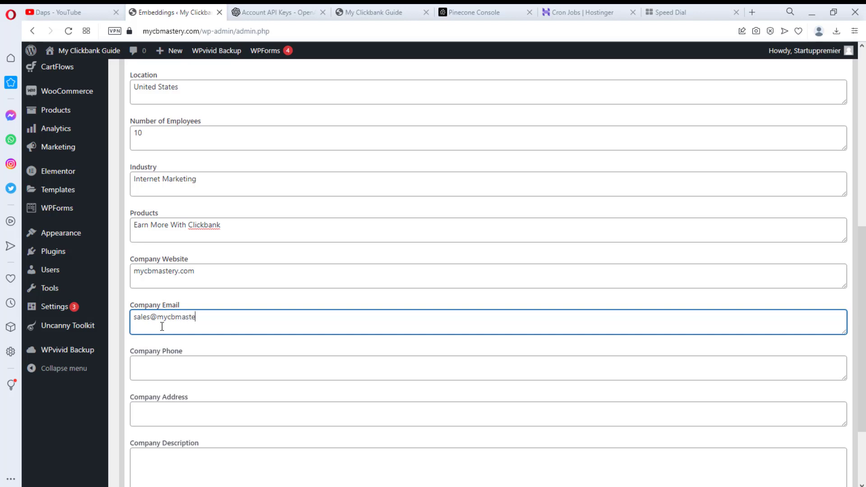
scroll(162, 326, down, 1)
click(159, 318)
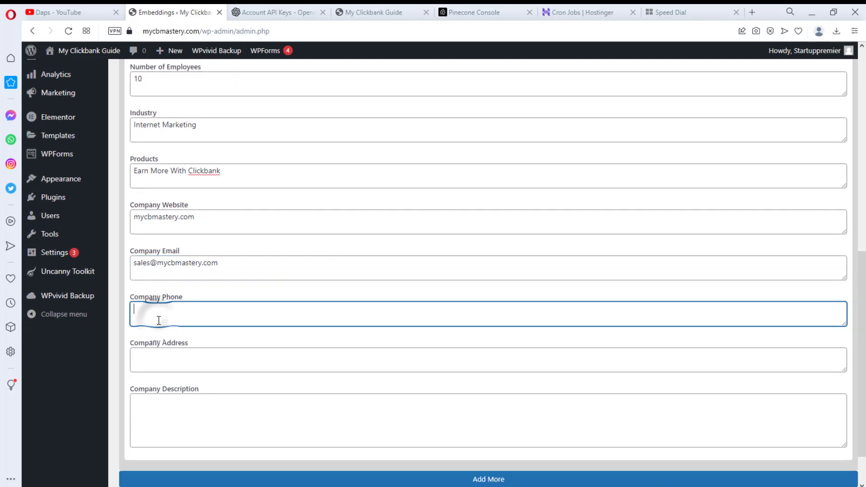
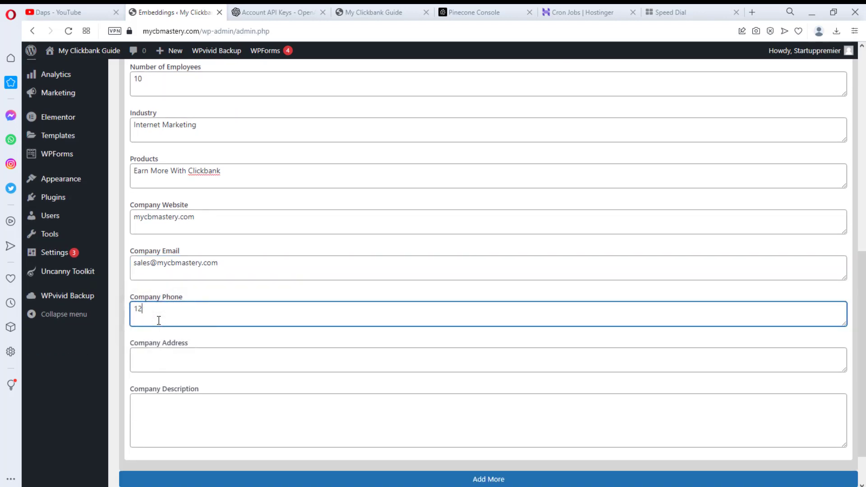
click(161, 358)
text(None)
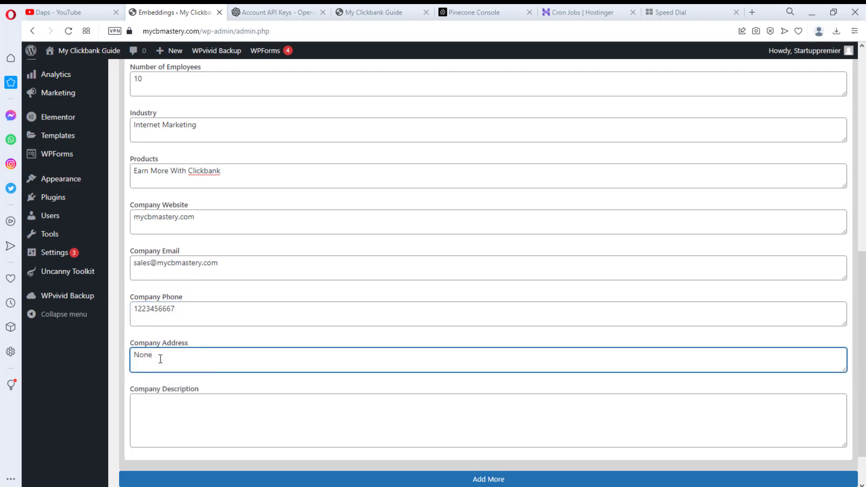
- Paste the company description and save the profile as an embedding
scroll(160, 359, down, 1)
click(156, 352)
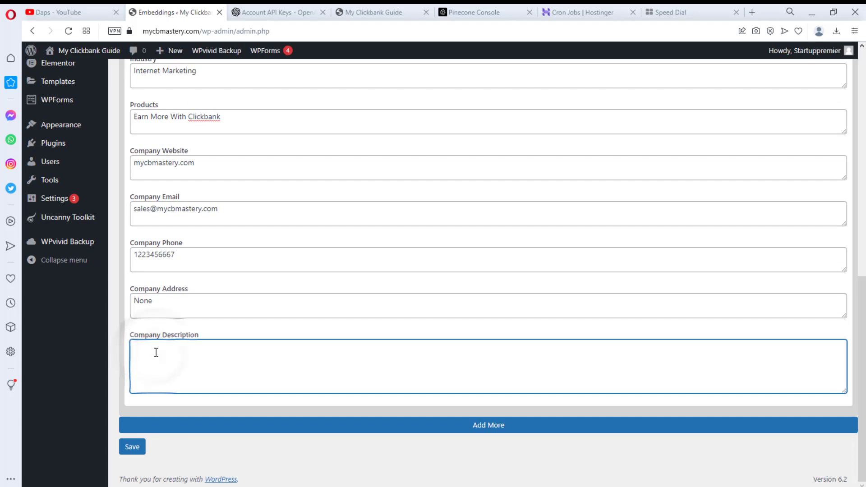
text(We help internet marketers make money with clickbank)
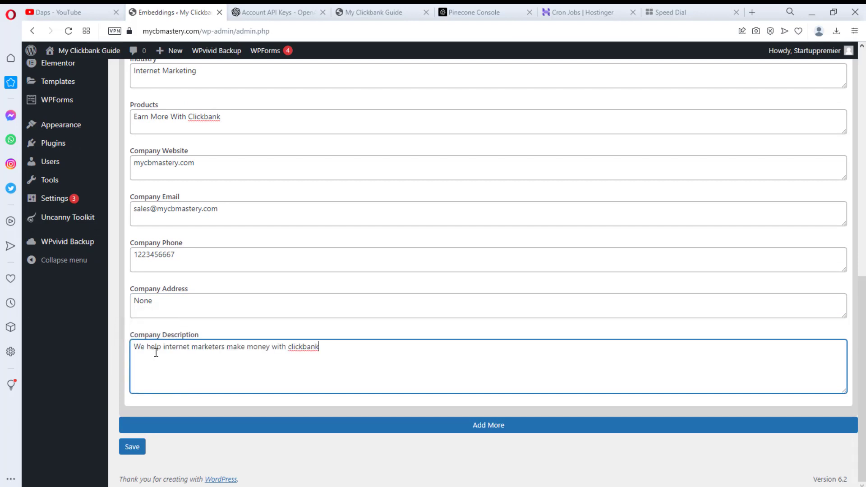
click(132, 446)
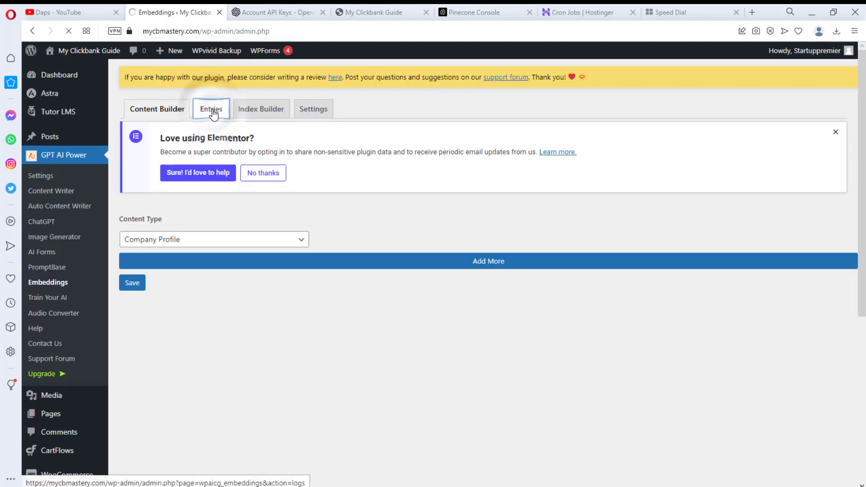
- Confirm the Company Profile entry shows Indexed at 116 tokens, then bring up the live site
click(212, 112)
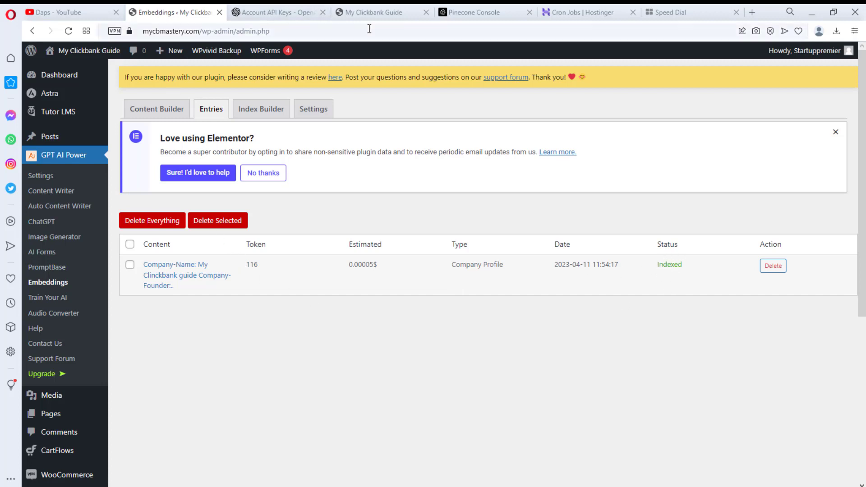
click(370, 13)
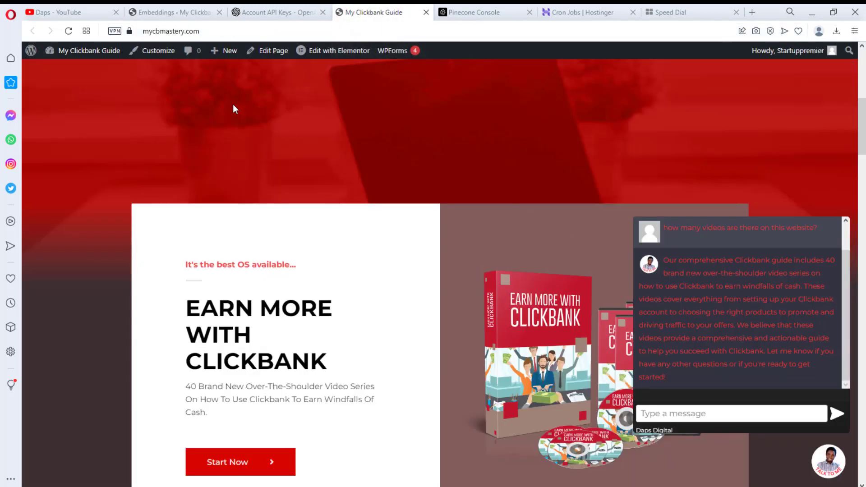
- Reload the site, ask its chatbot 'who is the owner of this website?', then return to Embeddings entries
click(68, 31)
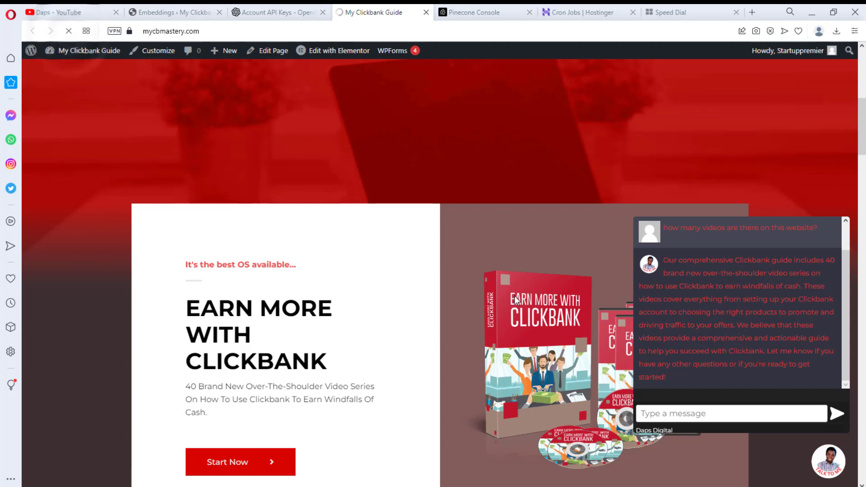
click(679, 415)
text(who is the owner of this website?)
key(Return)
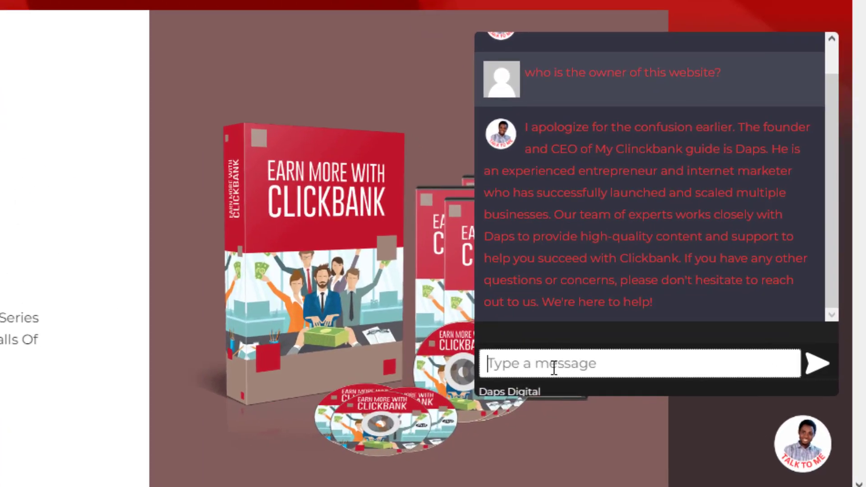
scroll(773, 296, up, 2)
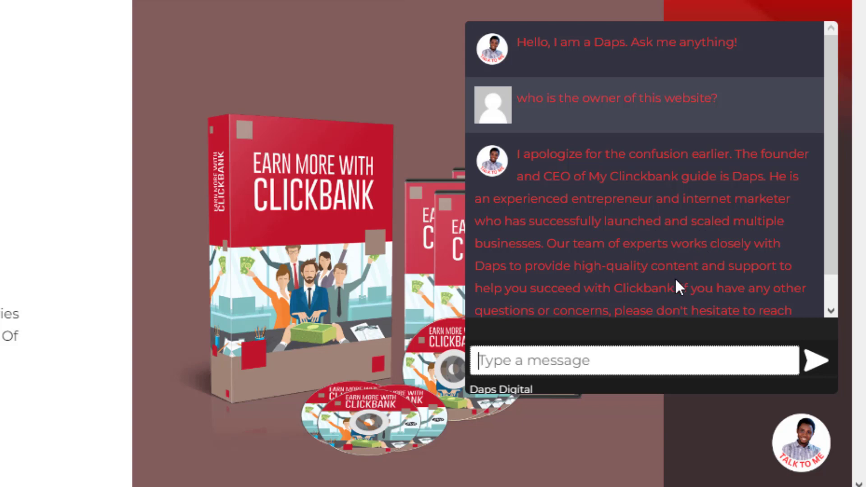
scroll(713, 282, down, 1)
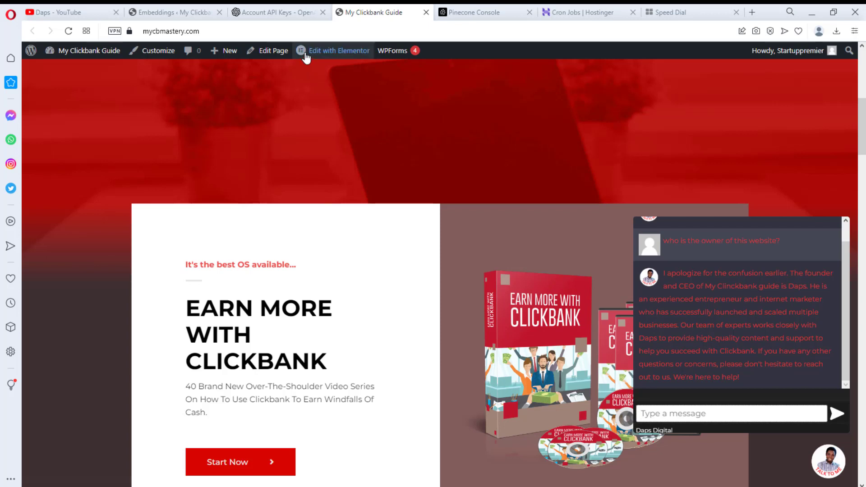
click(166, 12)
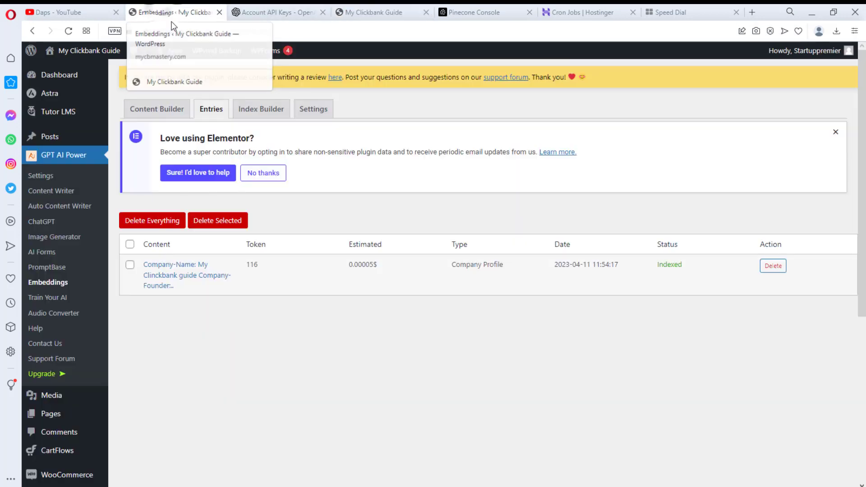